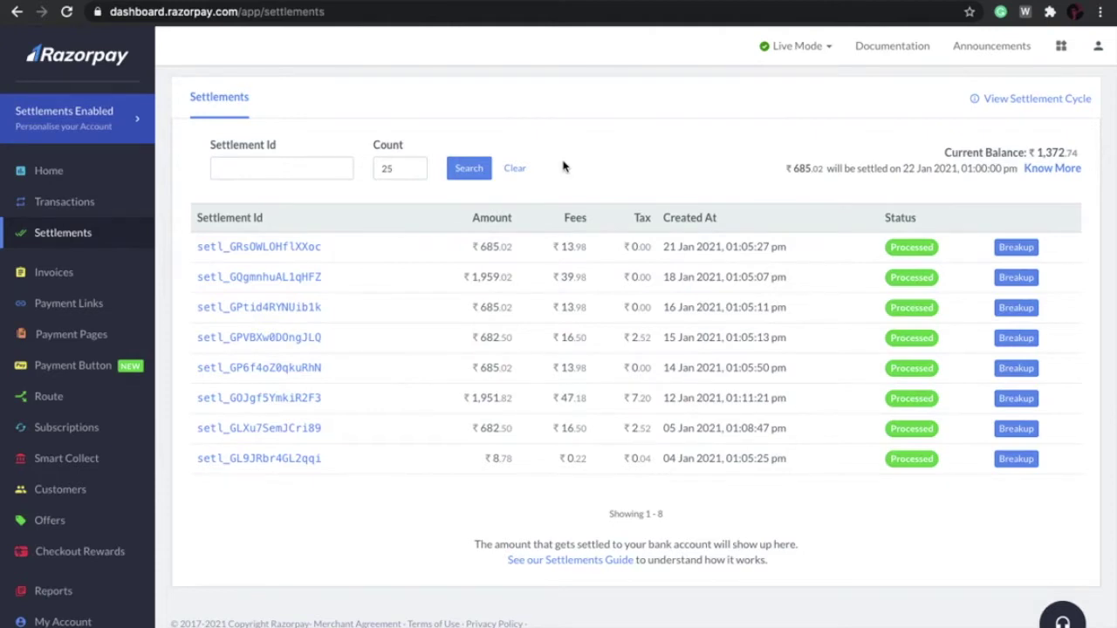
# Go to Settings > Webhooks, with the existing Integromat webhook listed, and launch + Add New Webhook.
pyautogui.click(465, 164)
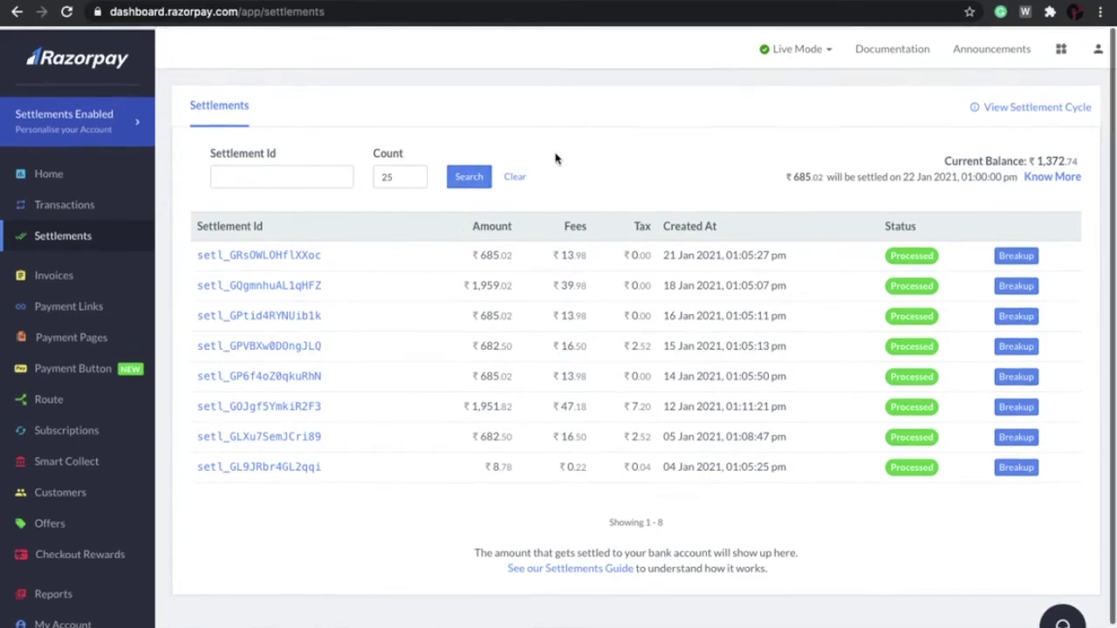
pyautogui.scroll(-1, 80, 617)
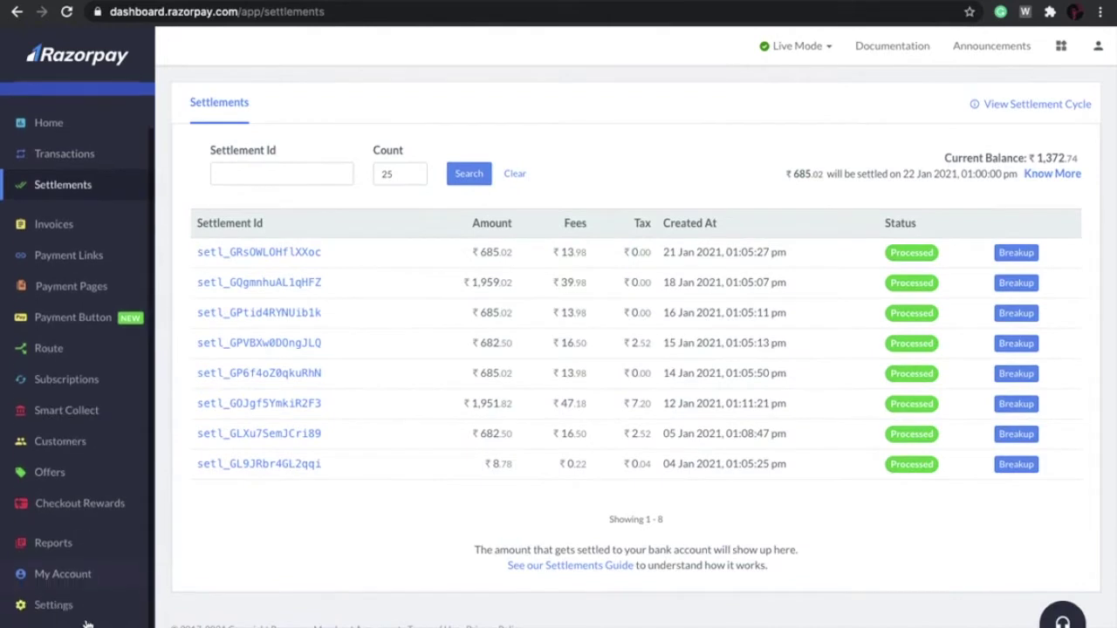
pyautogui.click(63, 609)
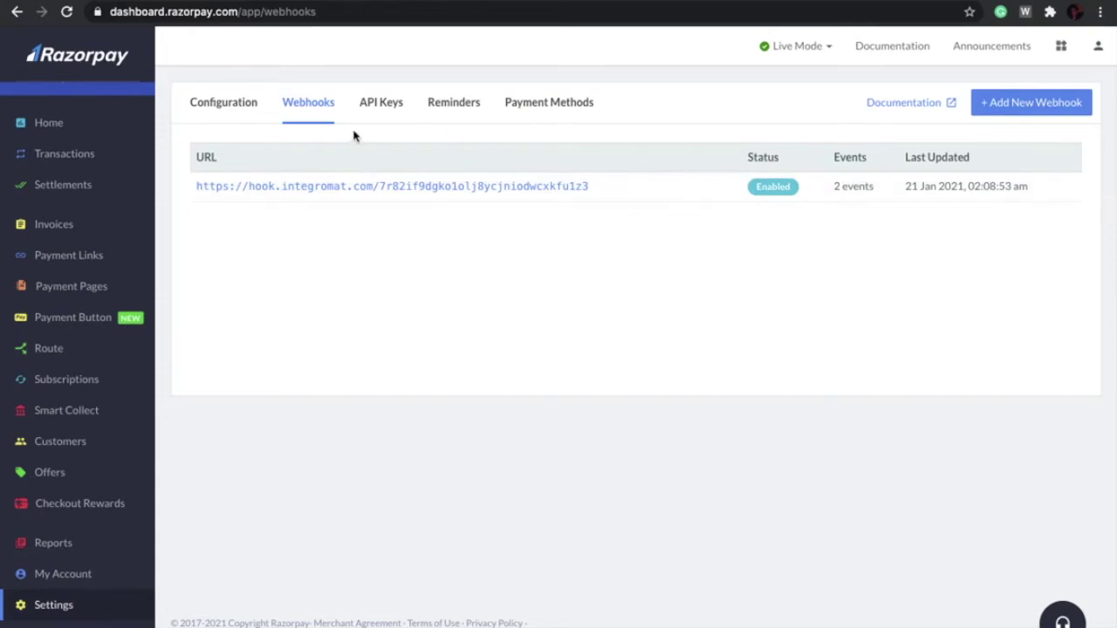
pyautogui.click(1065, 107)
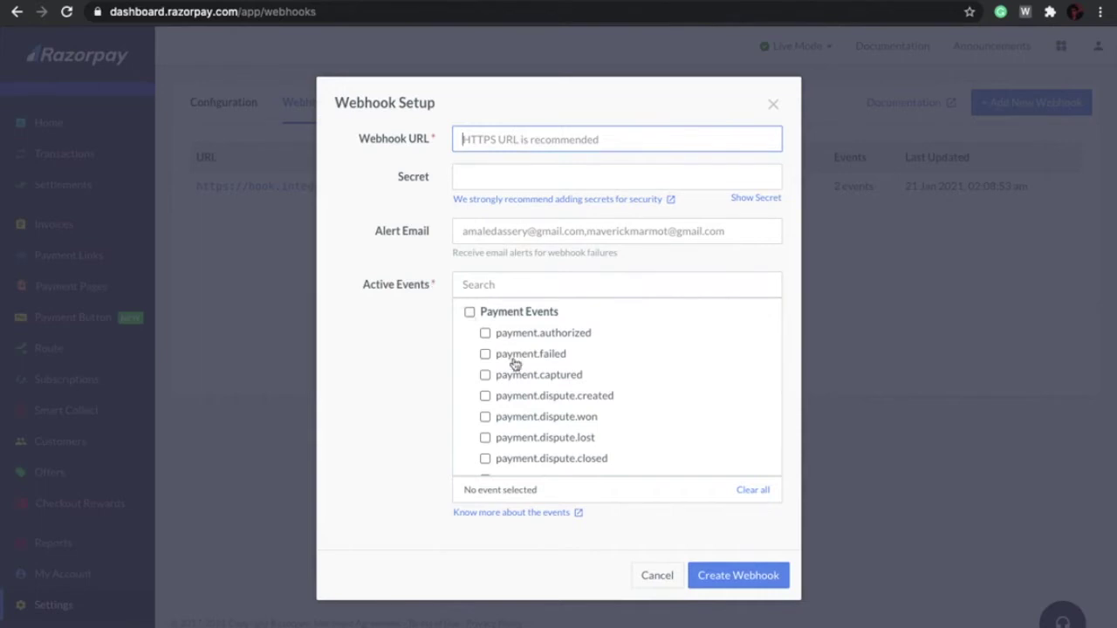
# Tick payment.authorized and payment.captured as the webhook's active events.
pyautogui.scroll(-2, 518, 373)
pyautogui.scroll(1, 518, 374)
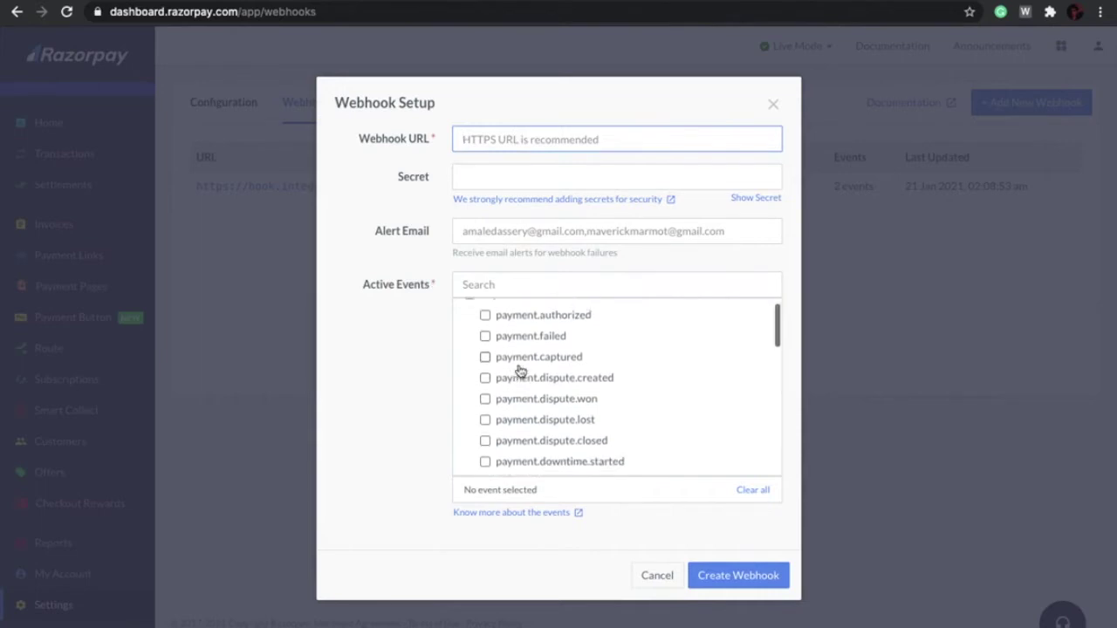
pyautogui.click(485, 316)
pyautogui.scroll(-1, 489, 373)
pyautogui.click(485, 342)
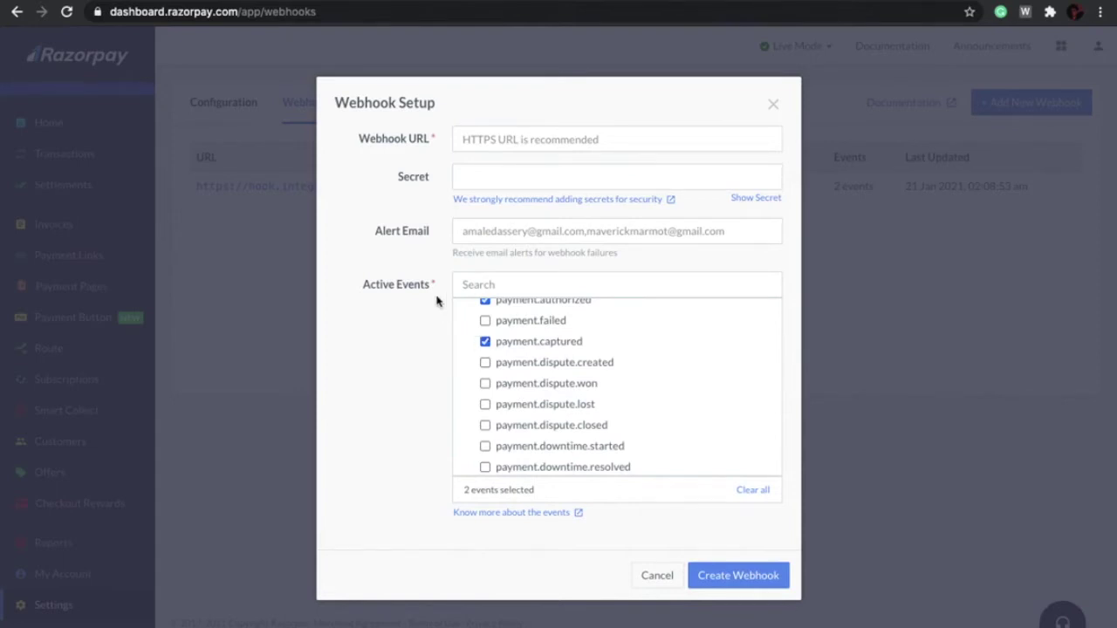
# Focus the empty Webhook URL field, dismiss its saved suggestions, and switch to Integromat.
pyautogui.click(522, 132)
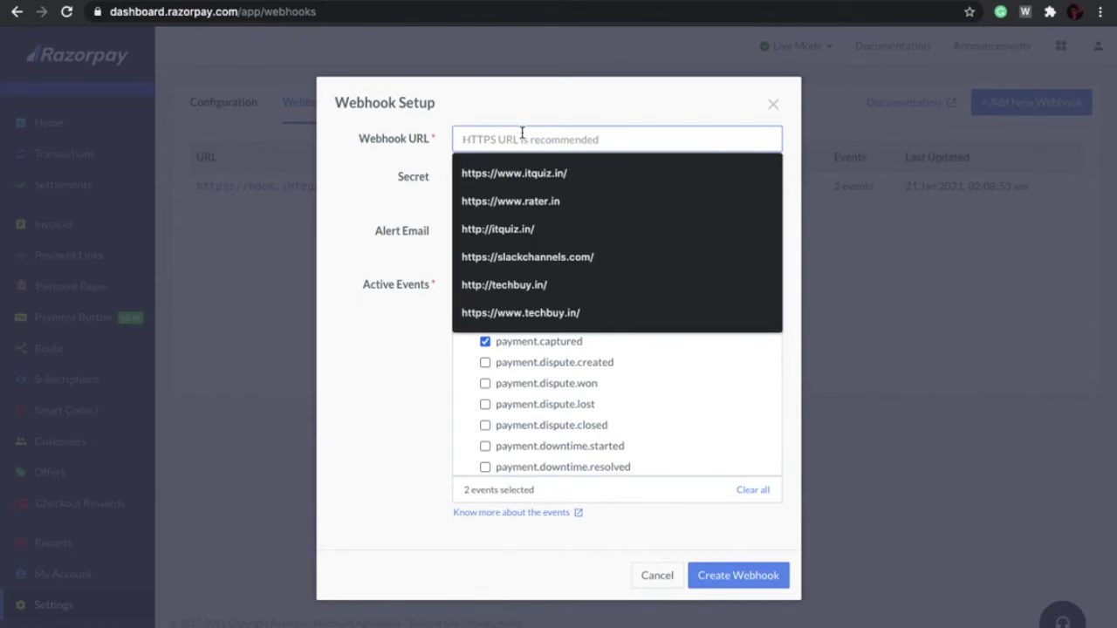
pyautogui.click(427, 140)
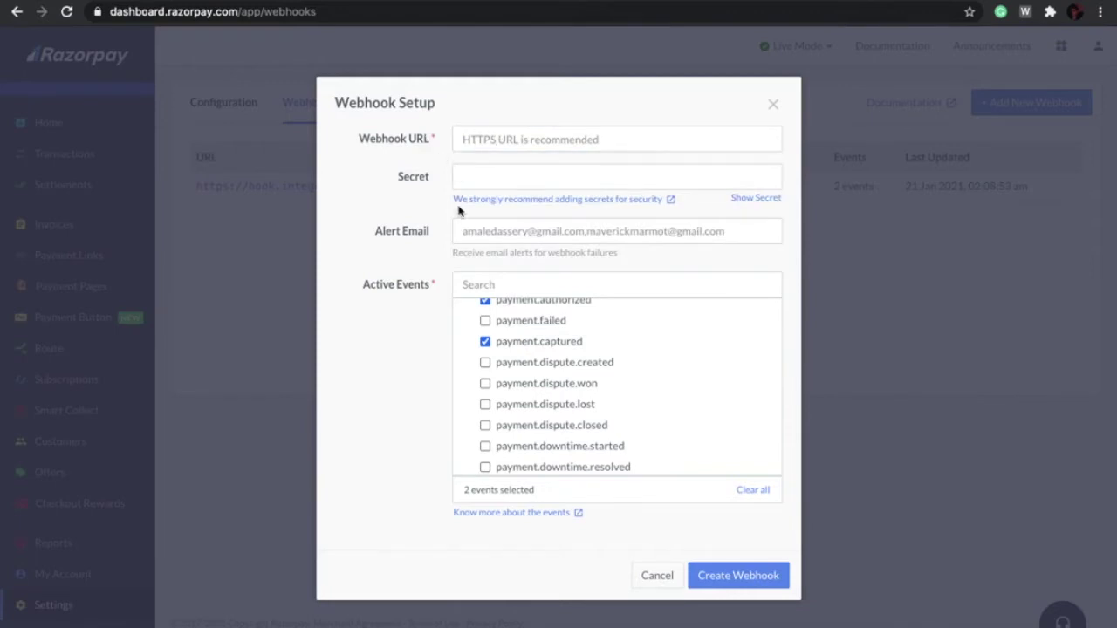
pyautogui.hotkey('ctrl', 'Left')
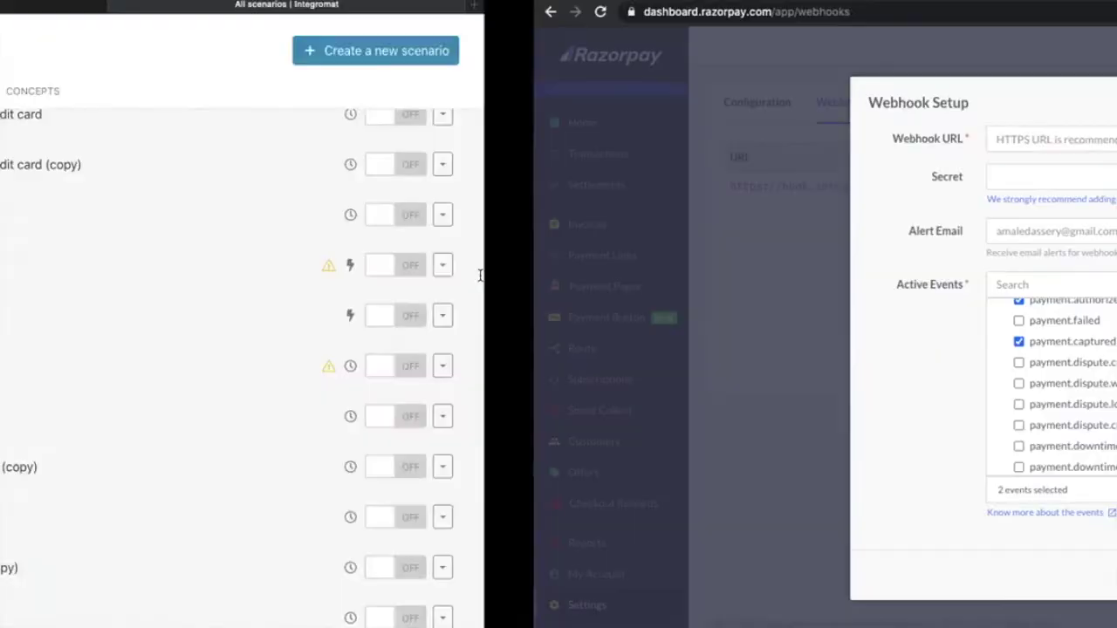
# Look through Integromat's All scenarios list and create a new scenario.
pyautogui.scroll(3, 491, 257)
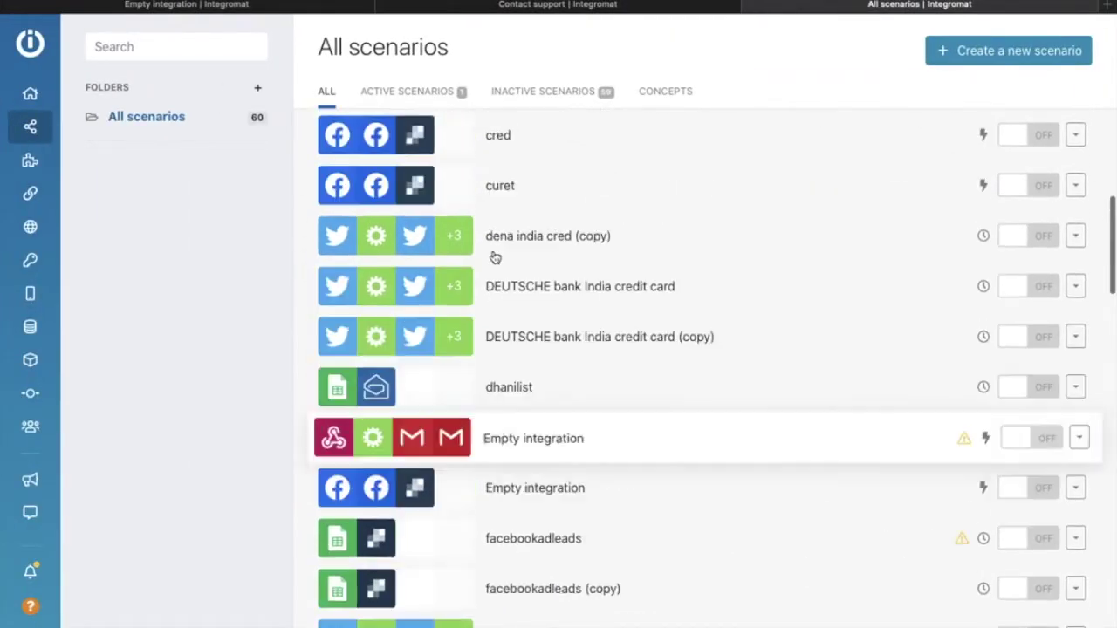
pyautogui.scroll(-6, 494, 257)
pyautogui.scroll(5, 495, 257)
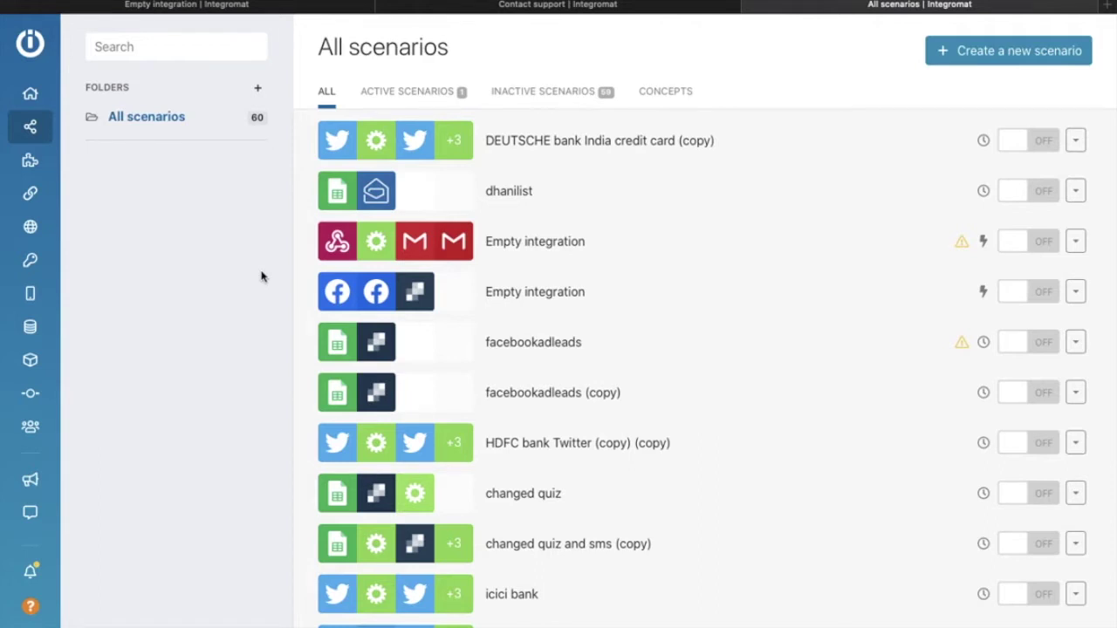
pyautogui.scroll(-15, 529, 314)
pyautogui.scroll(20, 531, 255)
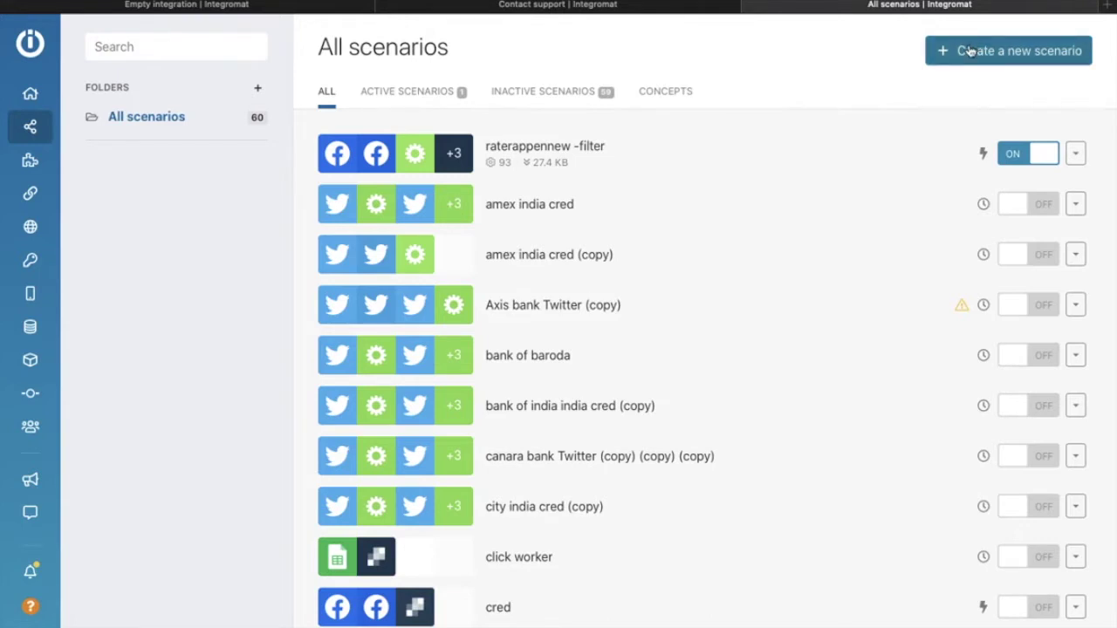
pyautogui.click(970, 51)
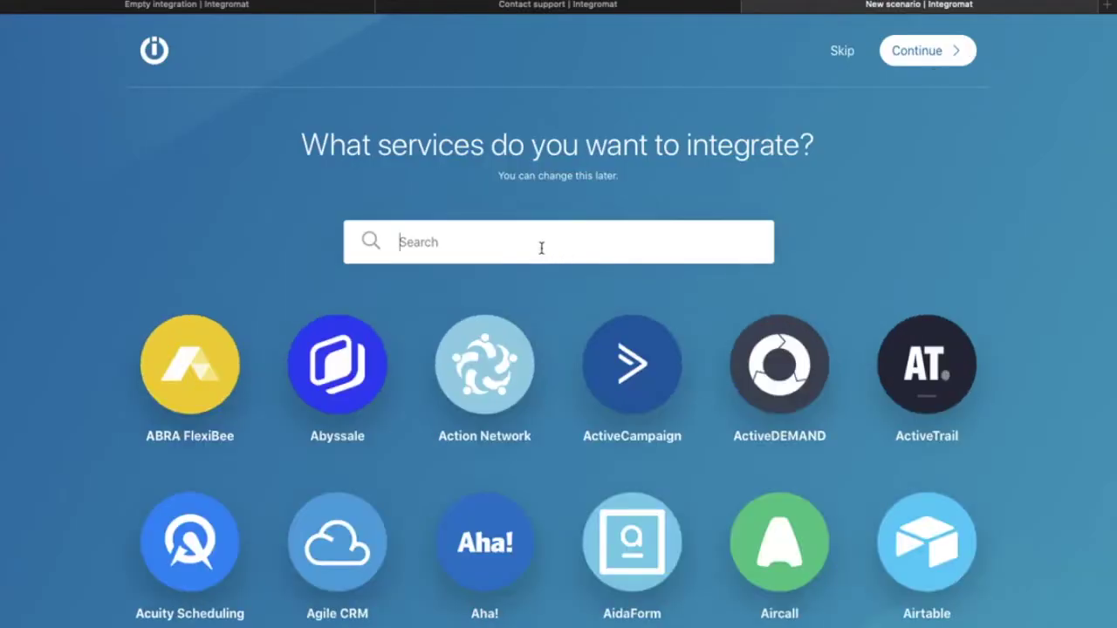
# Search for and select Webhooks and Gmail as the services to integrate.
pyautogui.write('webho')
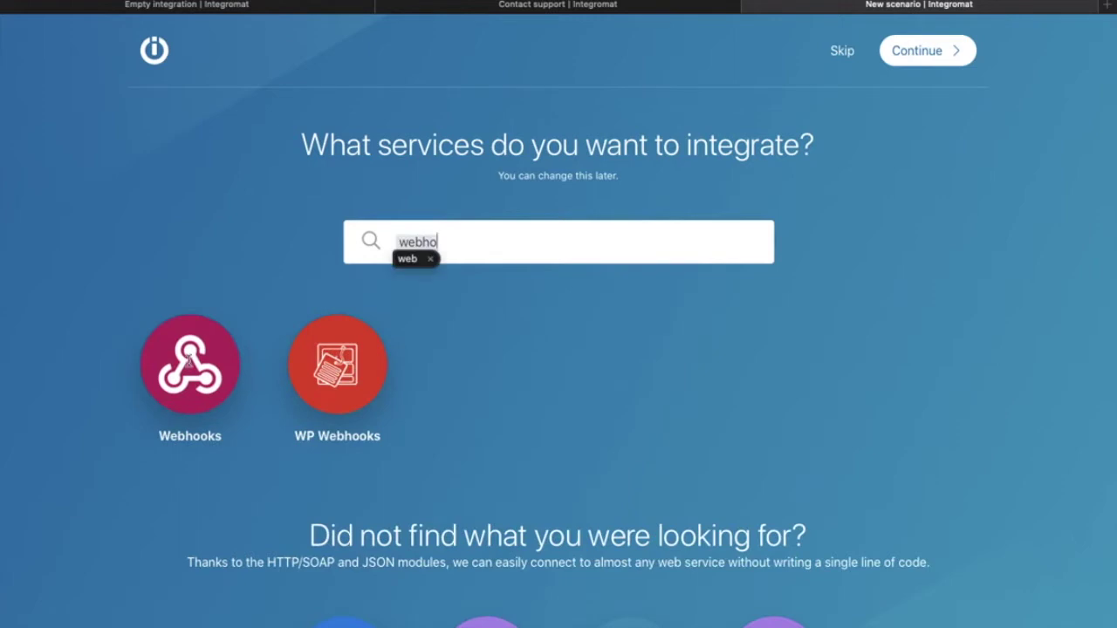
pyautogui.press('BackSpace')
pyautogui.write('h')
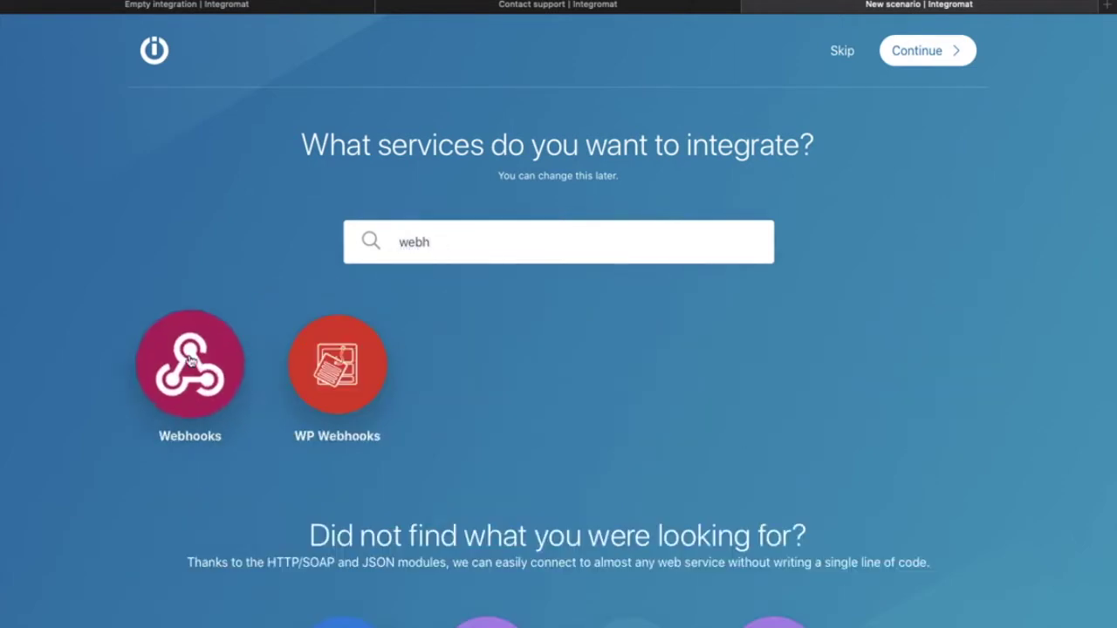
pyautogui.click(191, 365)
pyautogui.doubleClick(486, 236)
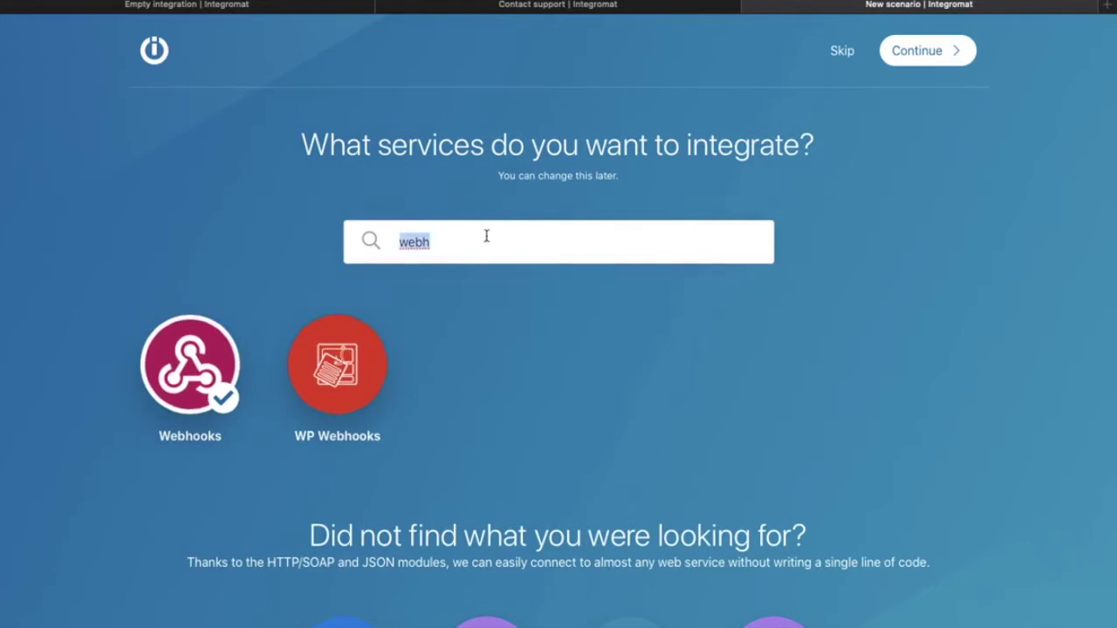
pyautogui.write('gmail')
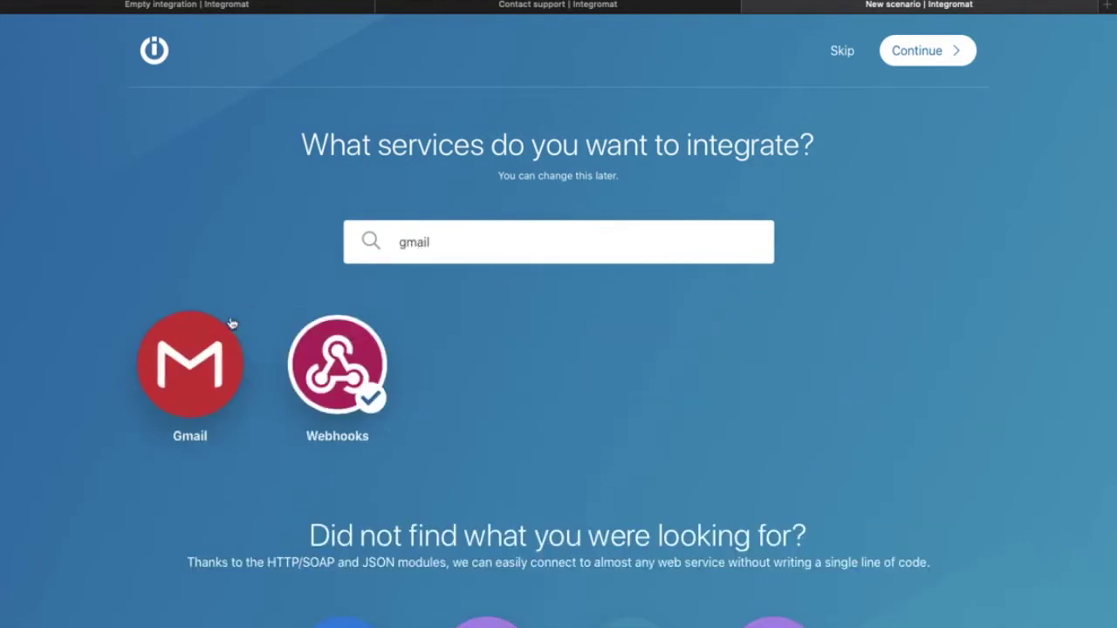
pyautogui.click(205, 362)
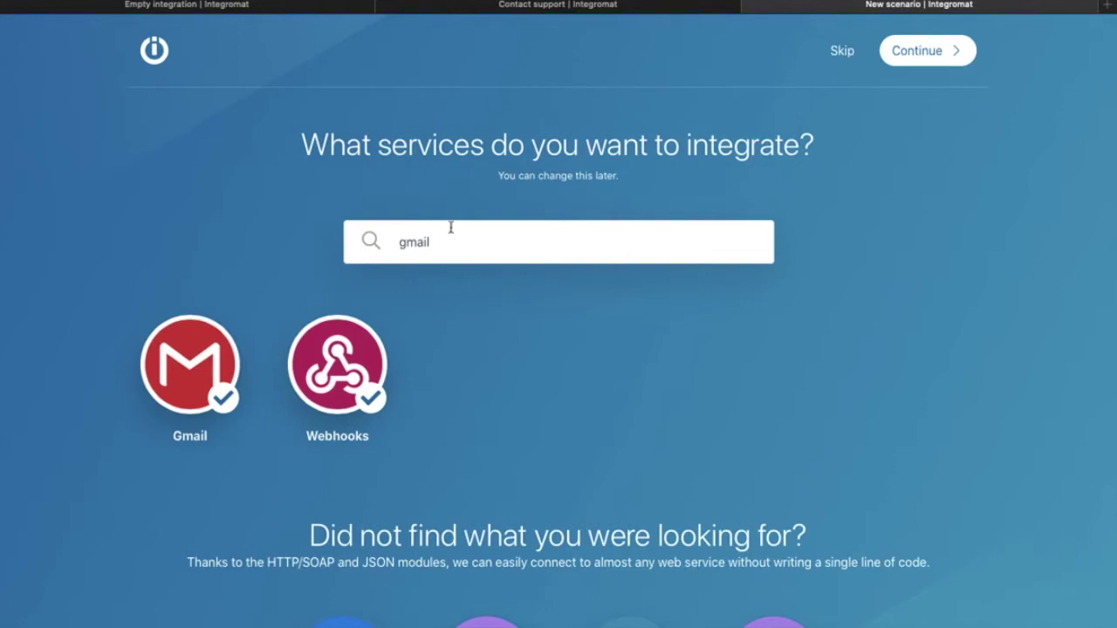
# Browse the full services grid, search gmail again, and continue to the scenario editor.
pyautogui.write('tw')
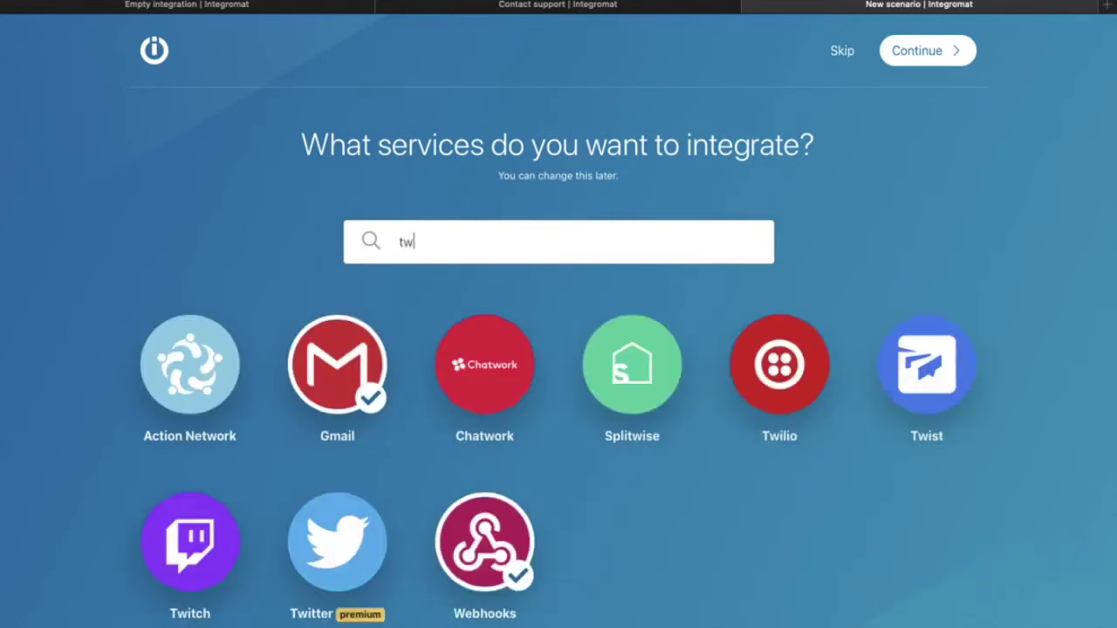
pyautogui.press('BackSpace')
pyautogui.press('BackSpace')
pyautogui.scroll(-10, 618, 291)
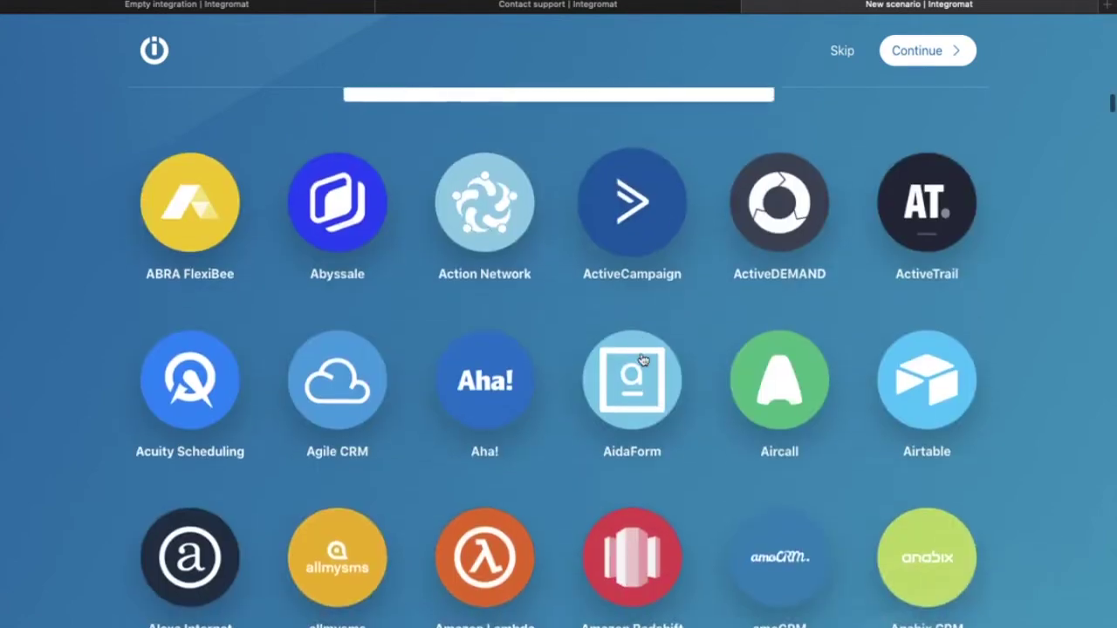
pyautogui.scroll(-8, 377, 370)
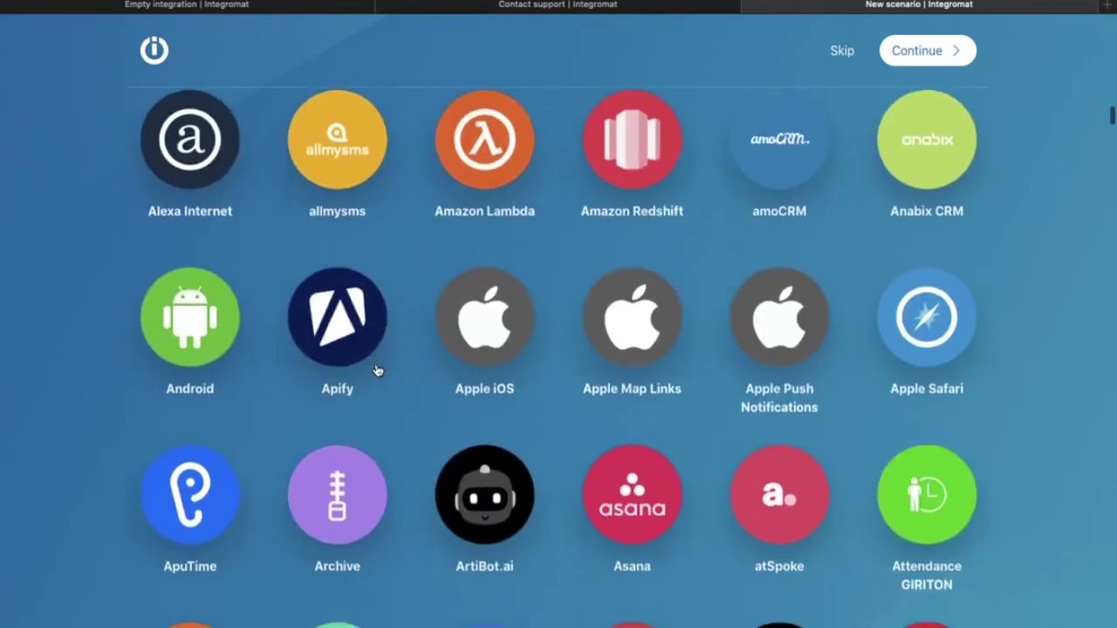
pyautogui.scroll(-20, 377, 370)
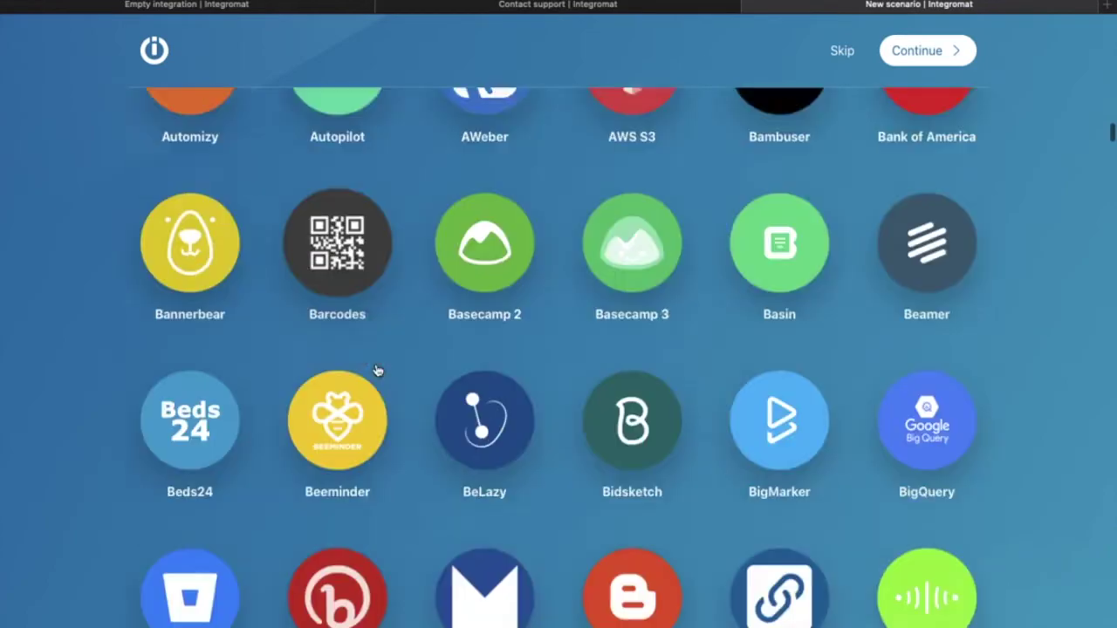
pyautogui.scroll(-20, 377, 370)
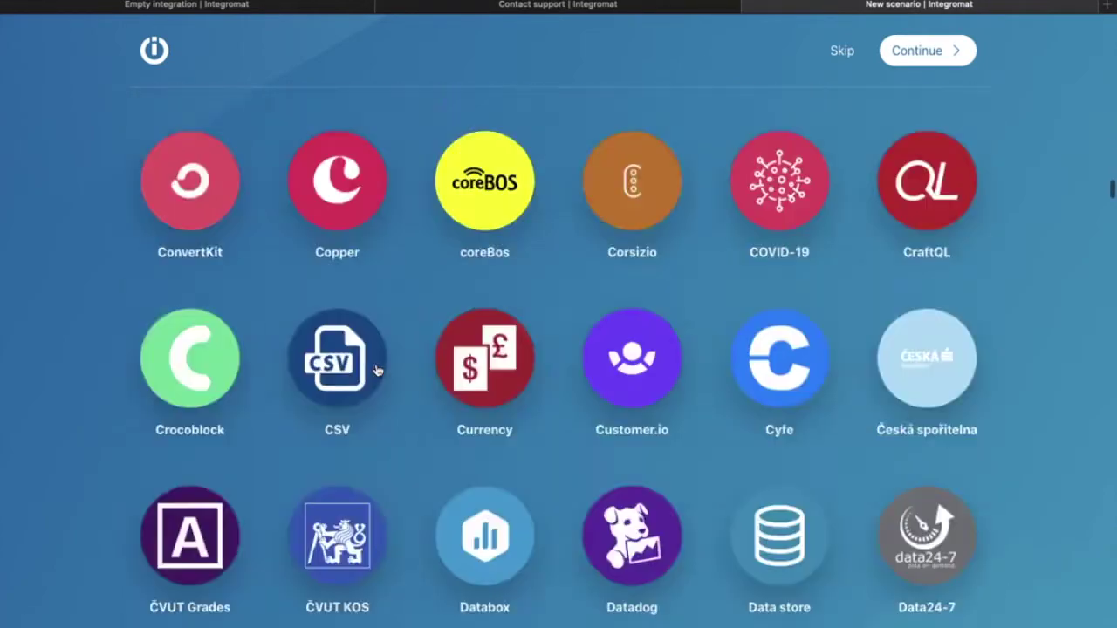
pyautogui.scroll(20, 377, 370)
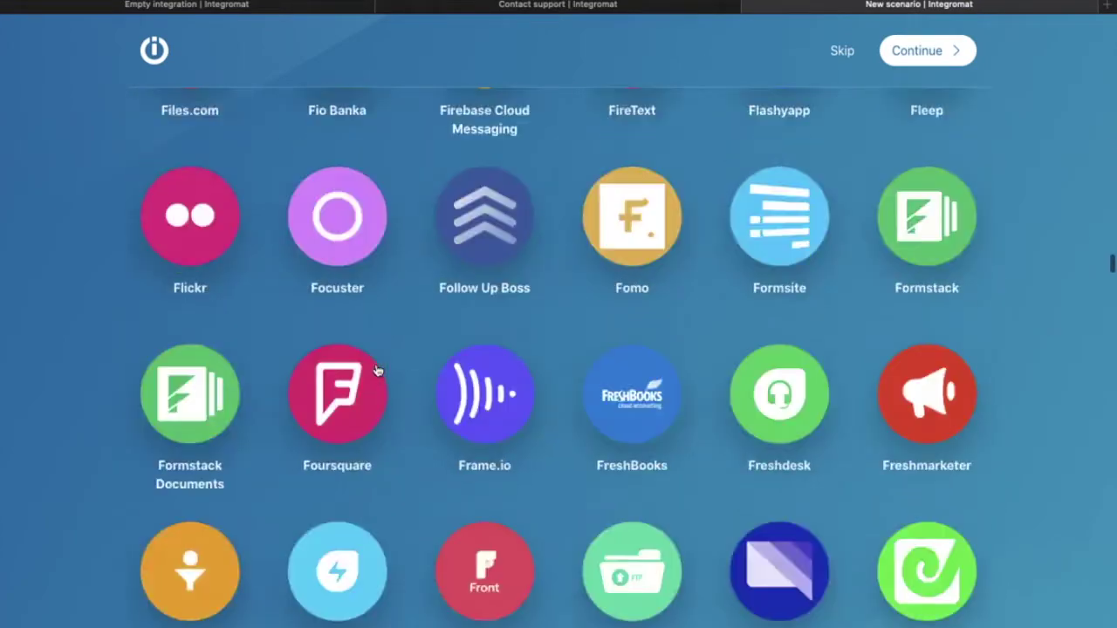
pyautogui.scroll(-4, 323, 225)
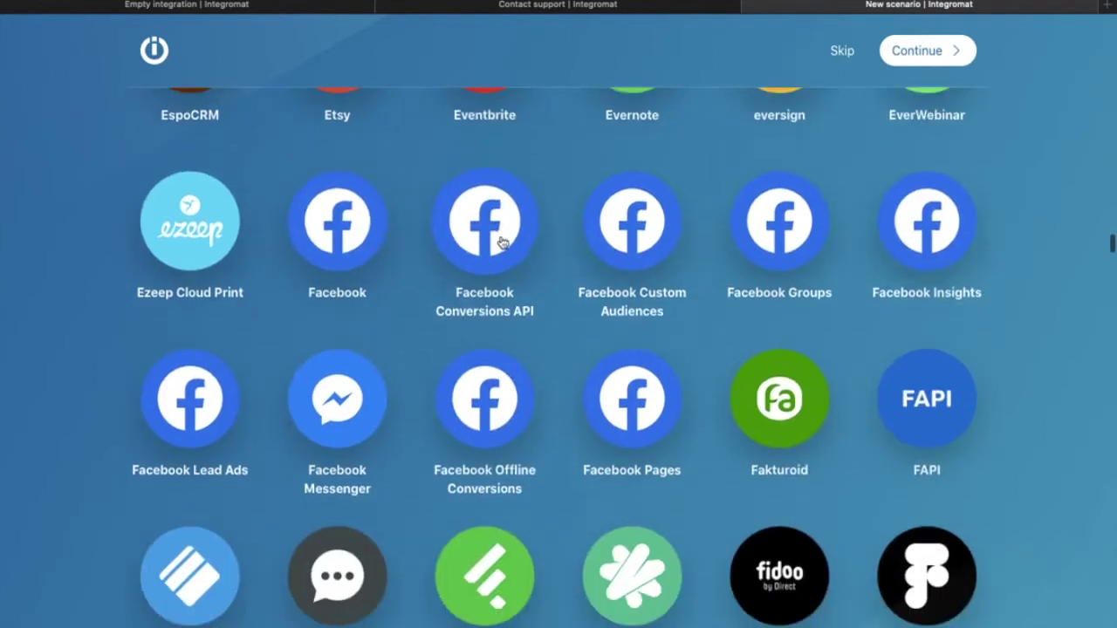
pyautogui.scroll(-8, 370, 488)
pyautogui.scroll(-20, 370, 488)
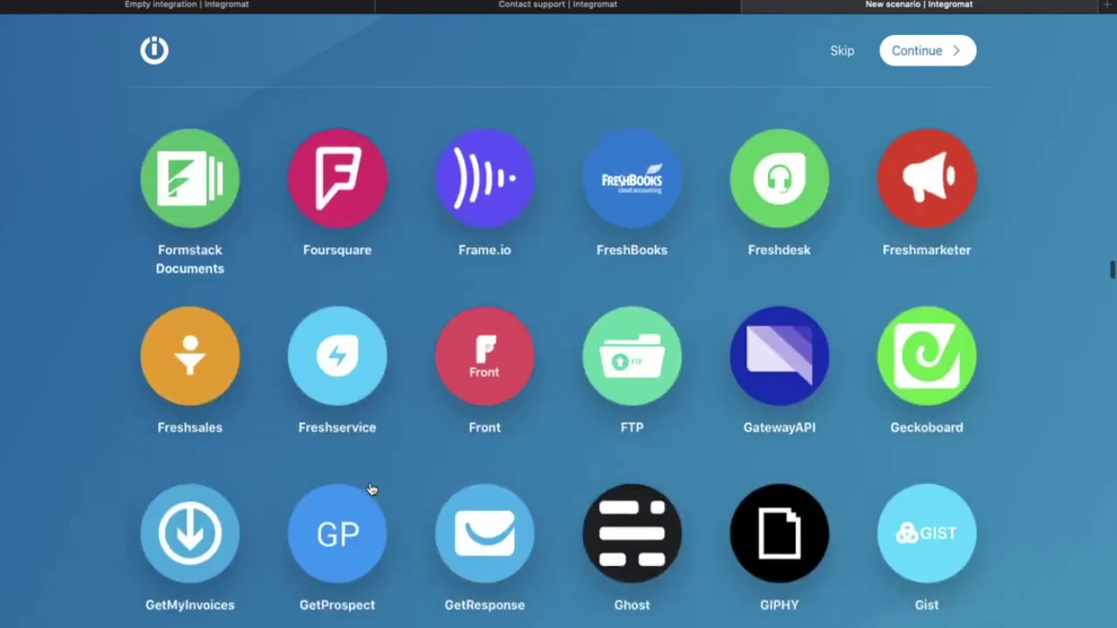
pyautogui.scroll(20, 371, 489)
pyautogui.scroll(20, 370, 490)
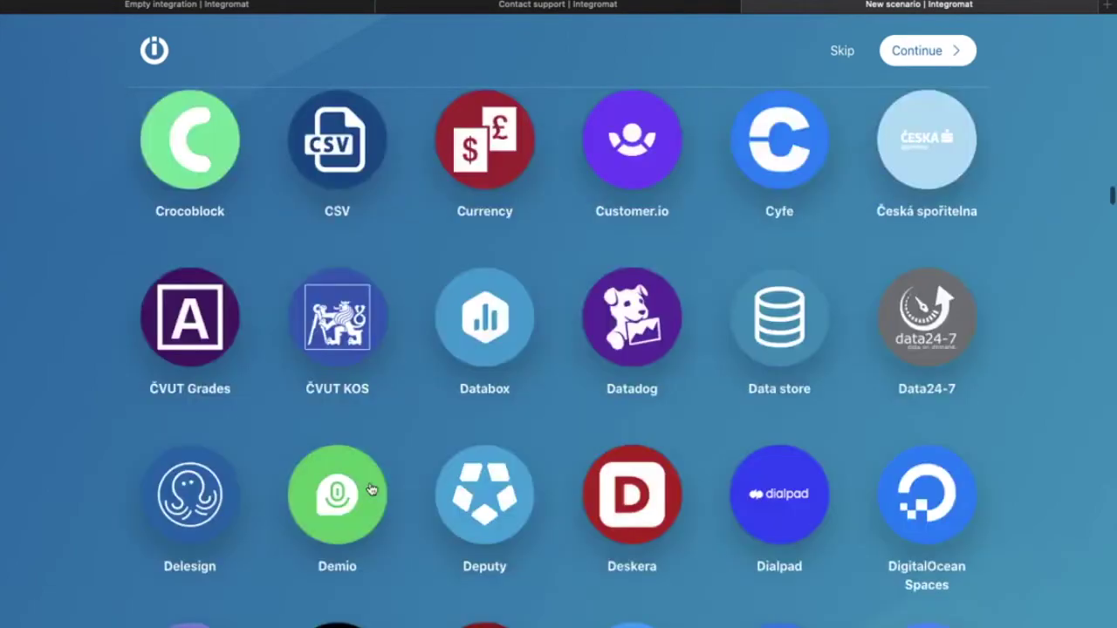
pyautogui.write('gmail')
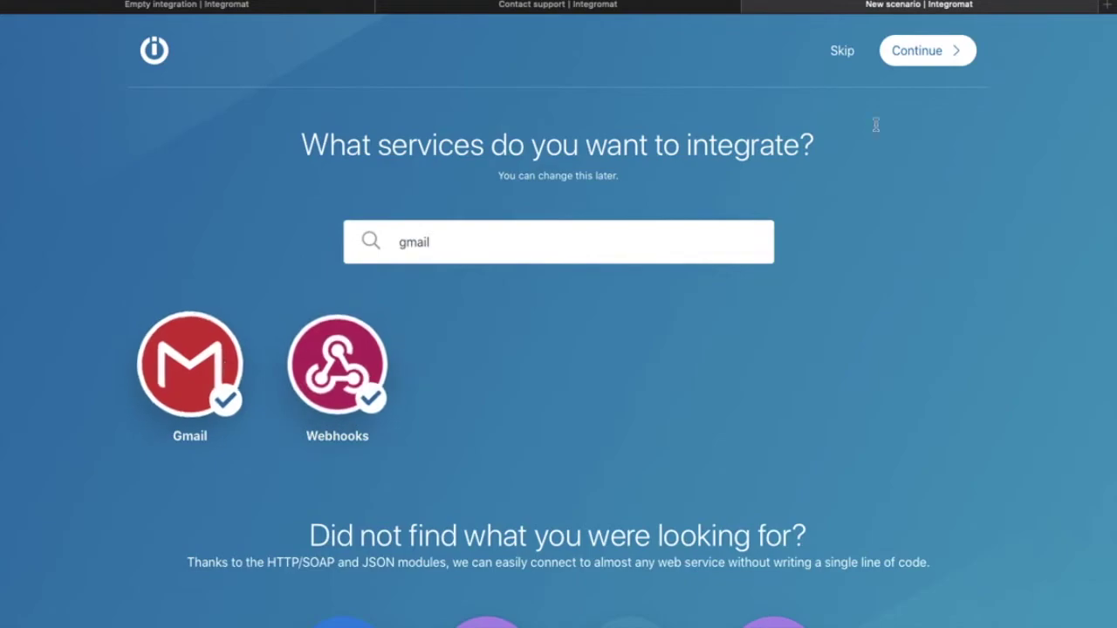
pyautogui.click(939, 52)
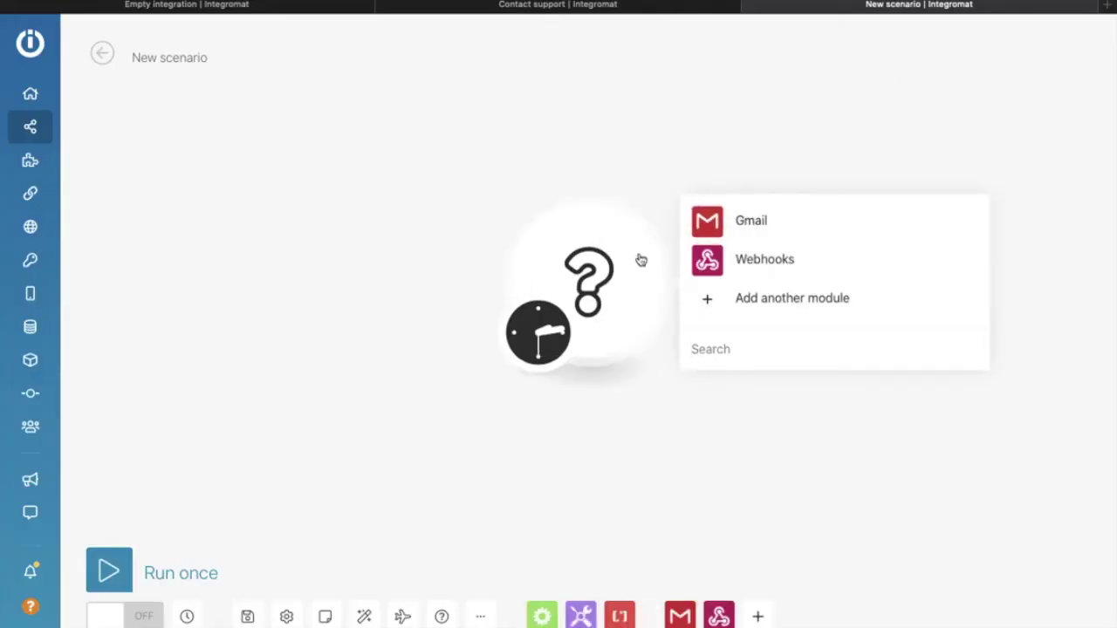
# Move the empty start module up-left and make it a Webhooks Custom webhook trigger.
pyautogui.moveTo(591, 262); pyautogui.dragTo(319, 194)
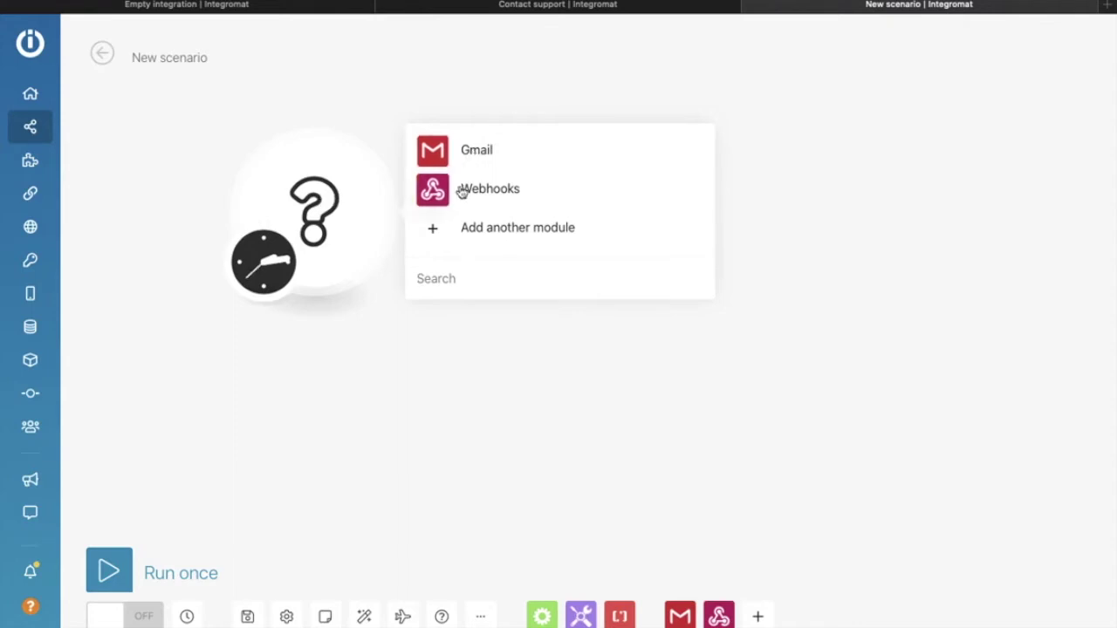
pyautogui.click(434, 195)
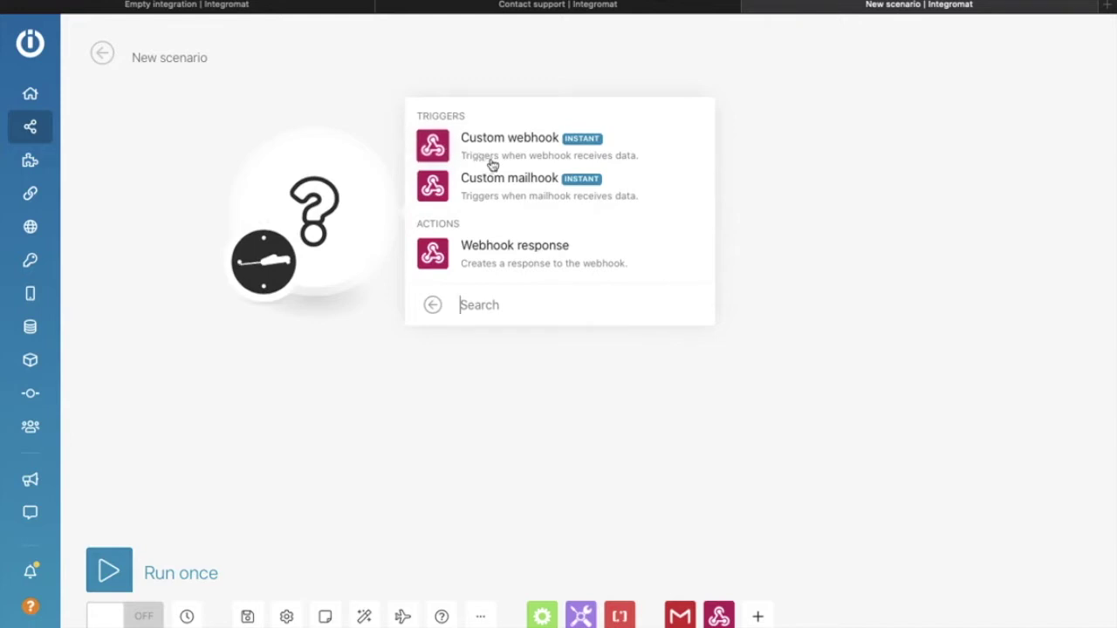
pyautogui.click(446, 141)
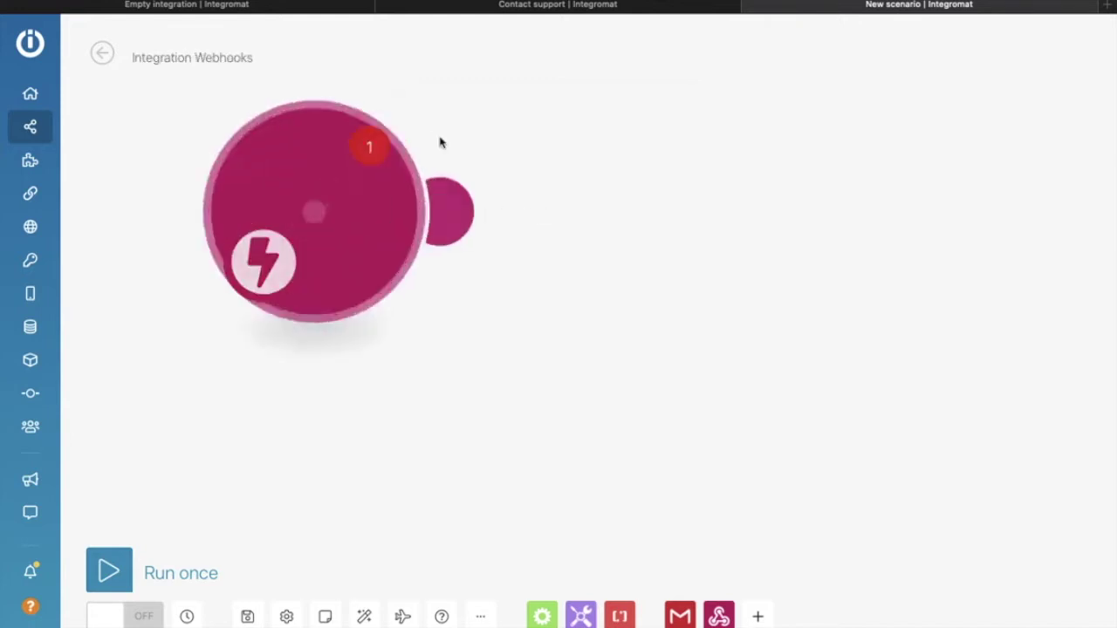
# Keep the trigger's schedule set to run immediately, then start and abandon adding a new webhook.
pyautogui.click(262, 272)
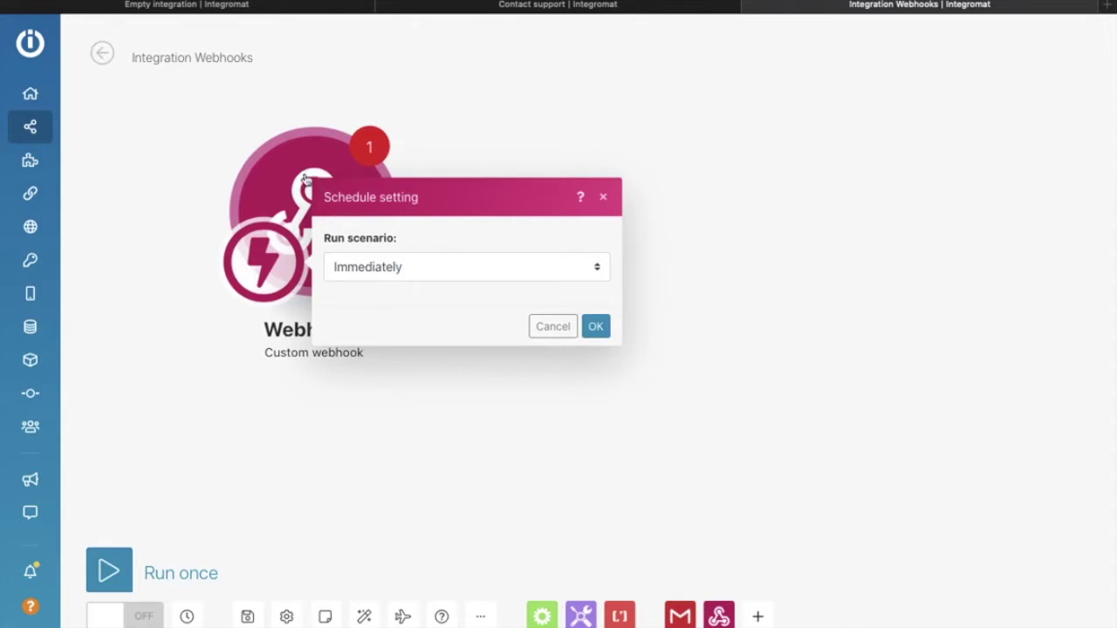
pyautogui.click(596, 333)
pyautogui.click(343, 194)
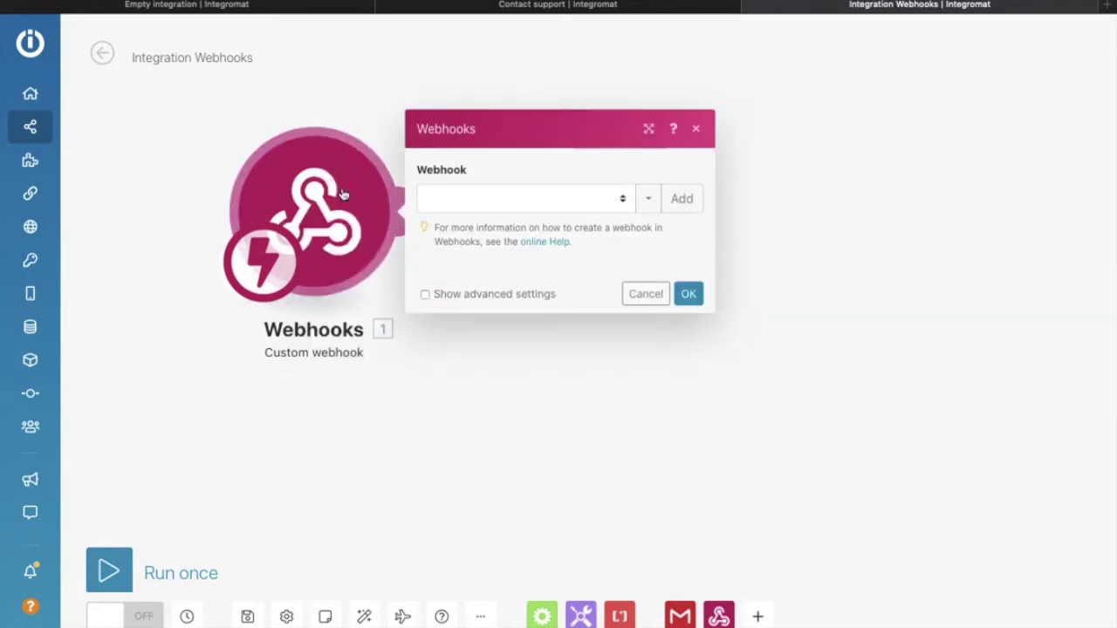
pyautogui.click(537, 198)
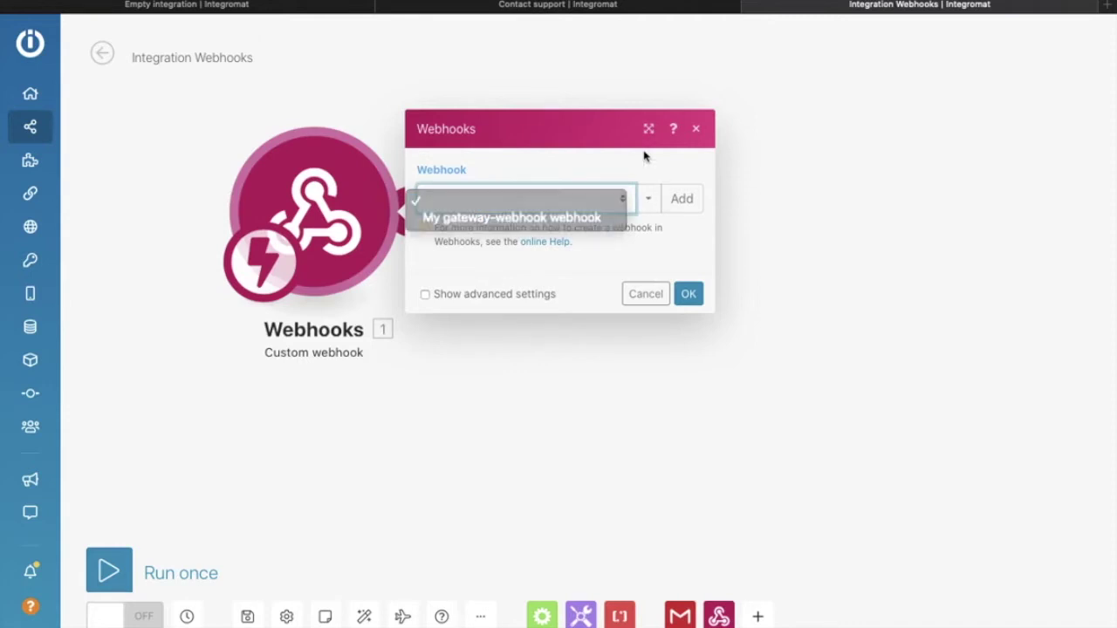
pyautogui.click(682, 198)
pyautogui.doubleClick(856, 134)
pyautogui.click(764, 194)
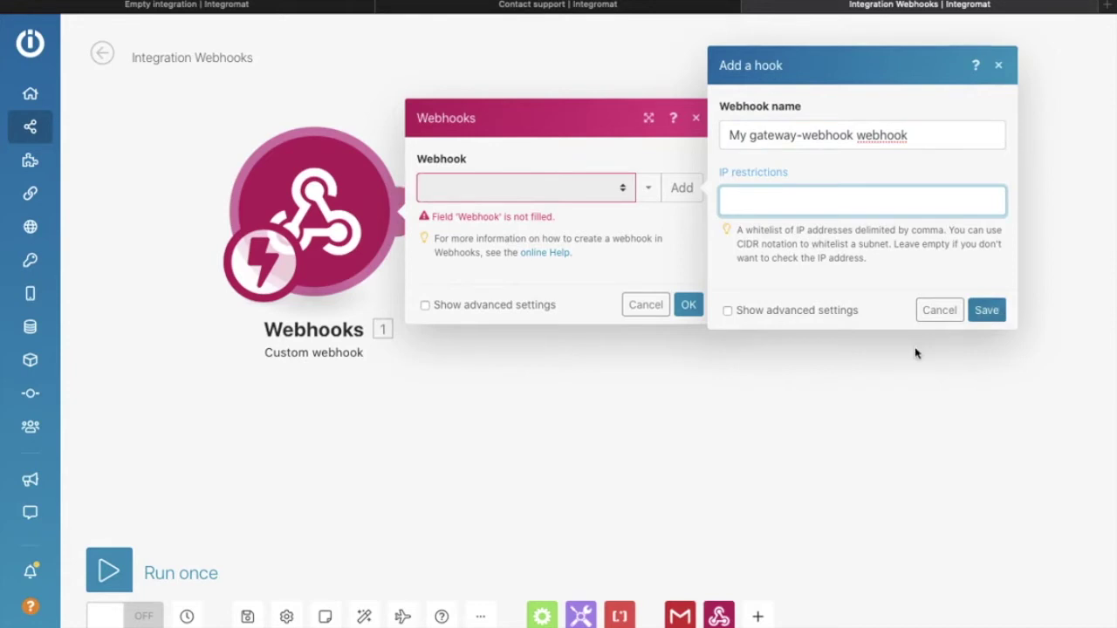
pyautogui.click(938, 313)
# Choose My gateway-webhook webhook for the trigger and select its generated URL.
pyautogui.click(516, 184)
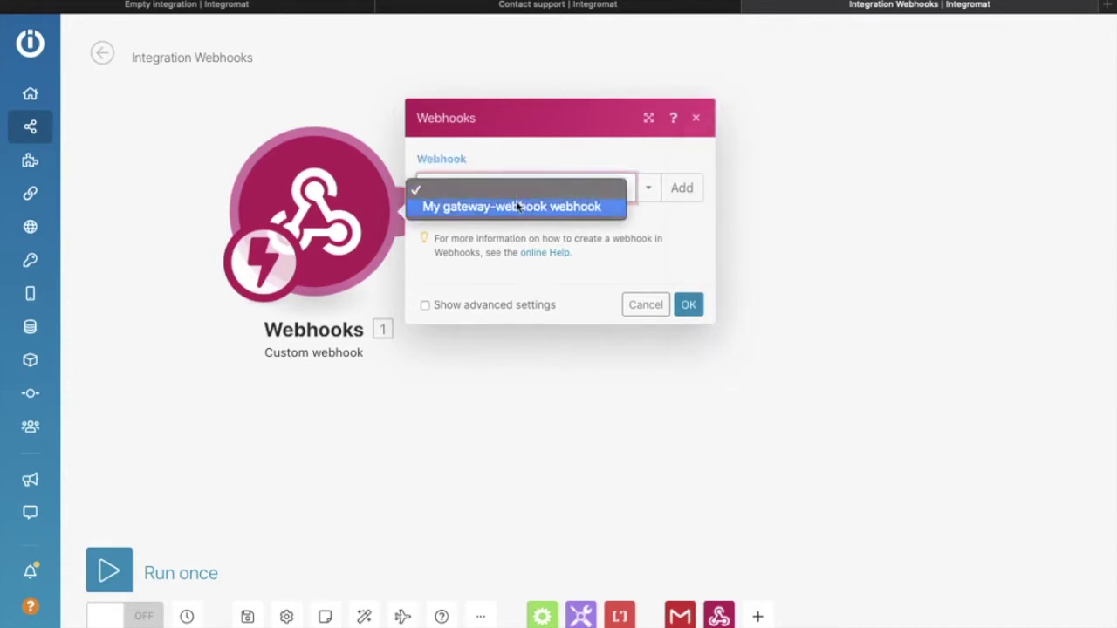
pyautogui.click(517, 206)
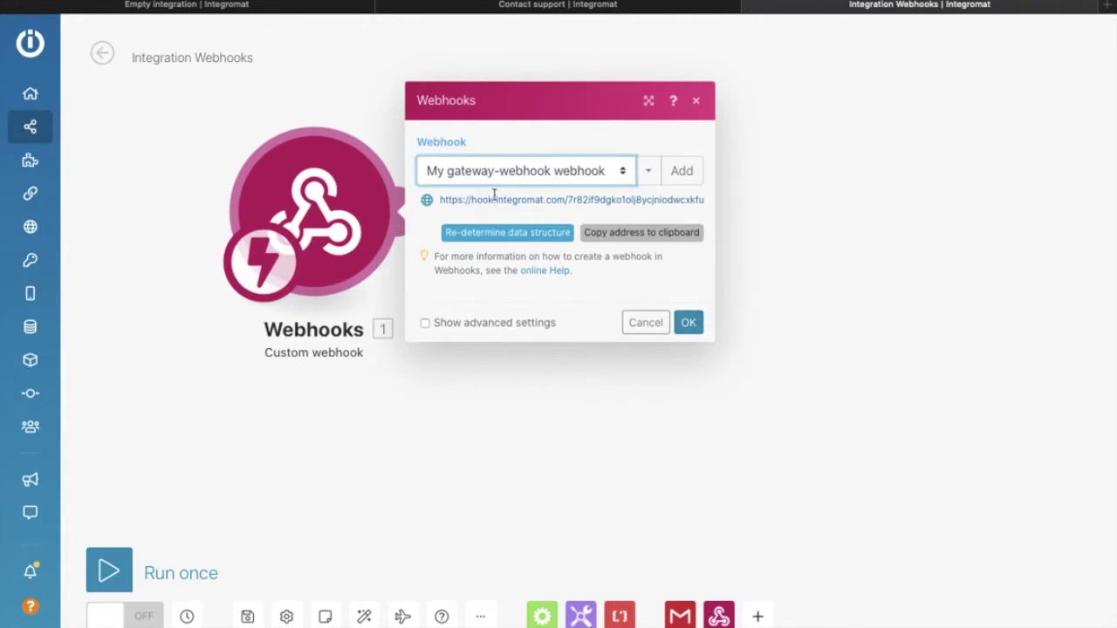
pyautogui.click(489, 179)
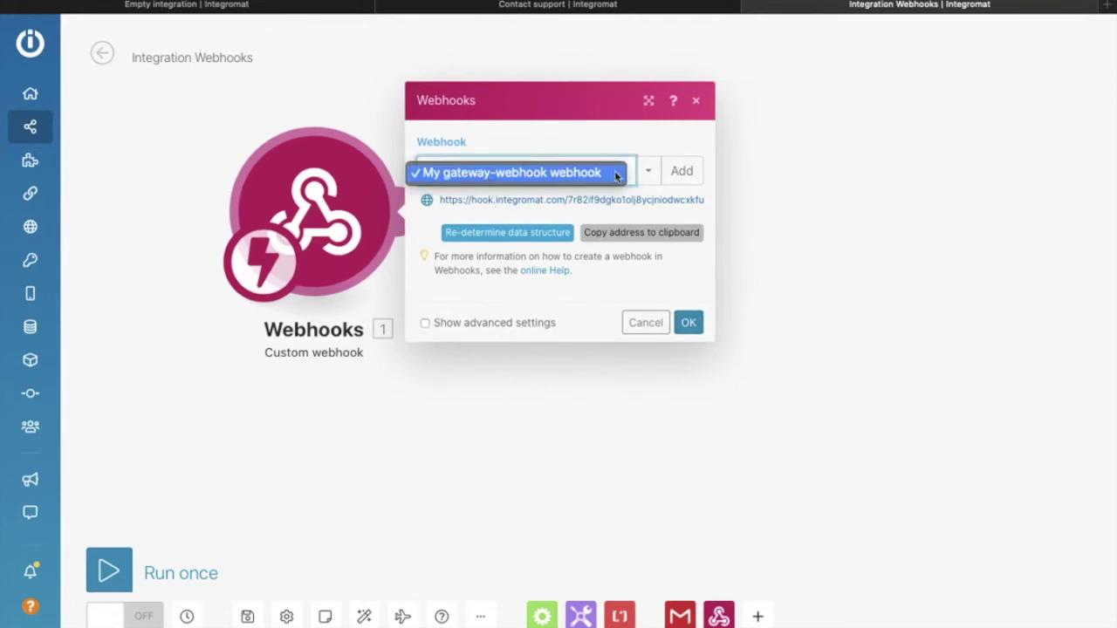
pyautogui.click(642, 144)
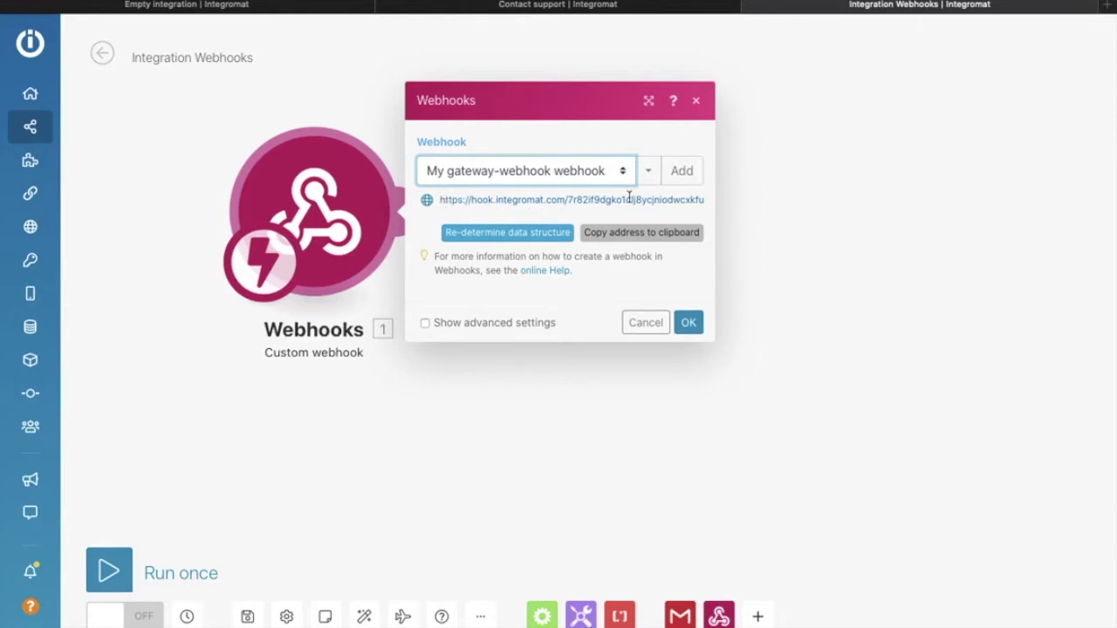
pyautogui.click(571, 171)
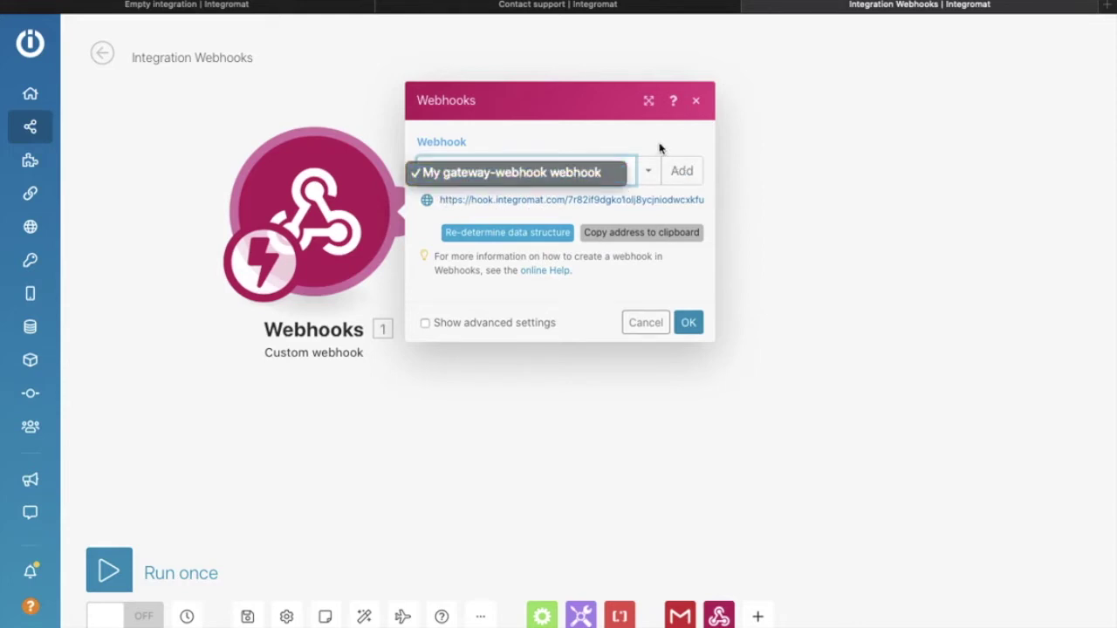
pyautogui.click(661, 148)
pyautogui.moveTo(439, 201); pyautogui.dragTo(712, 203)
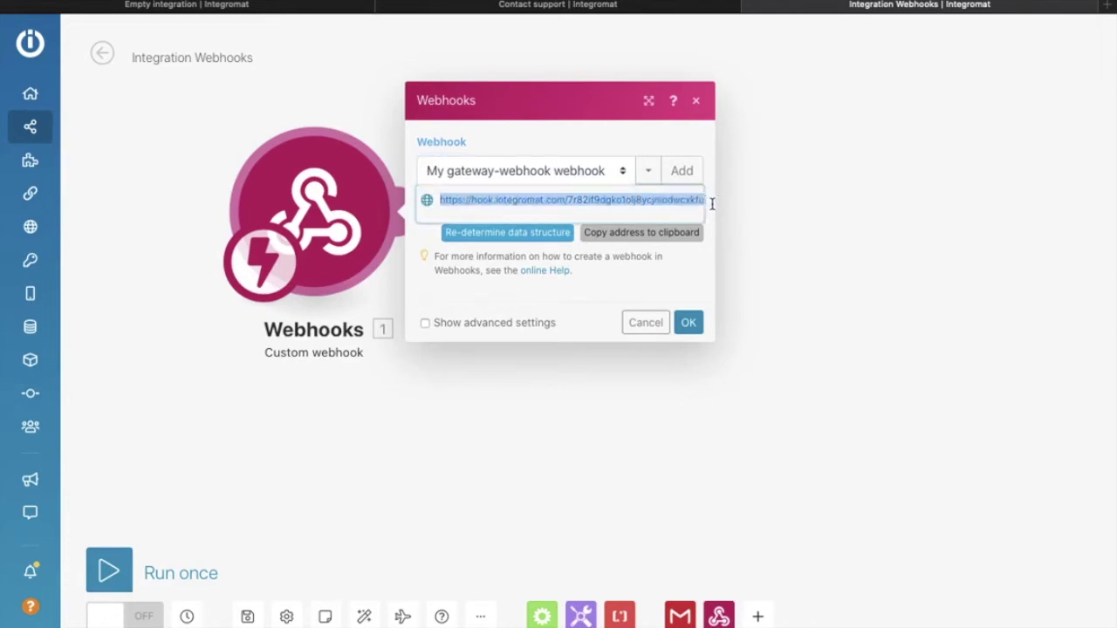
pyautogui.hotkey('ctrl', 'Right')
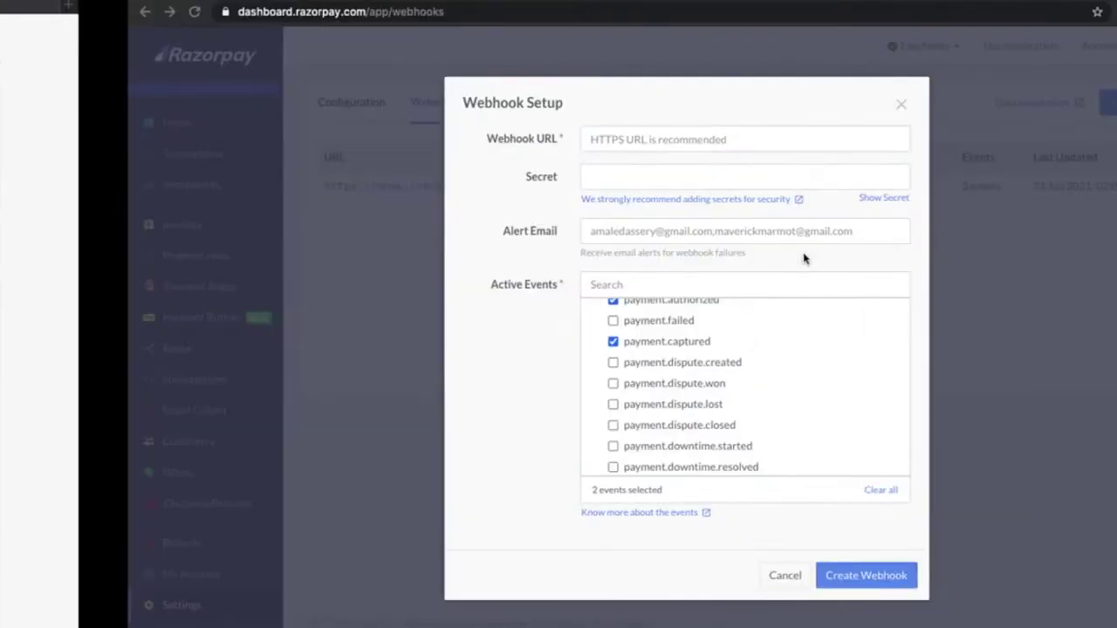
# Paste the Integromat hook URL, close Webhook Setup, and review the existing Integromat webhook's details.
pyautogui.click(533, 142)
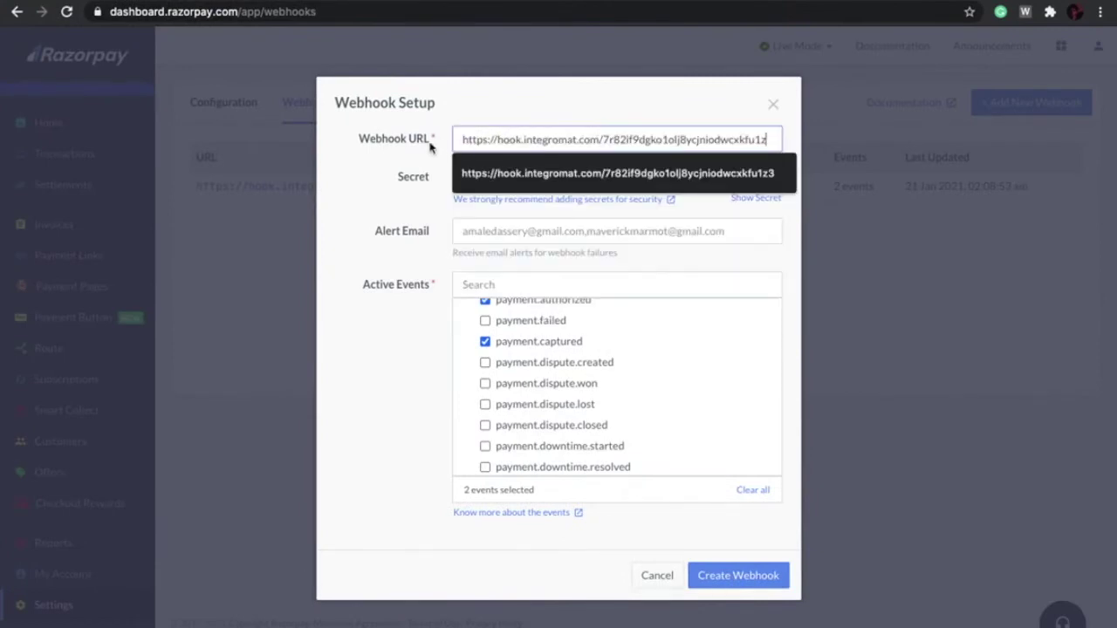
pyautogui.click(773, 105)
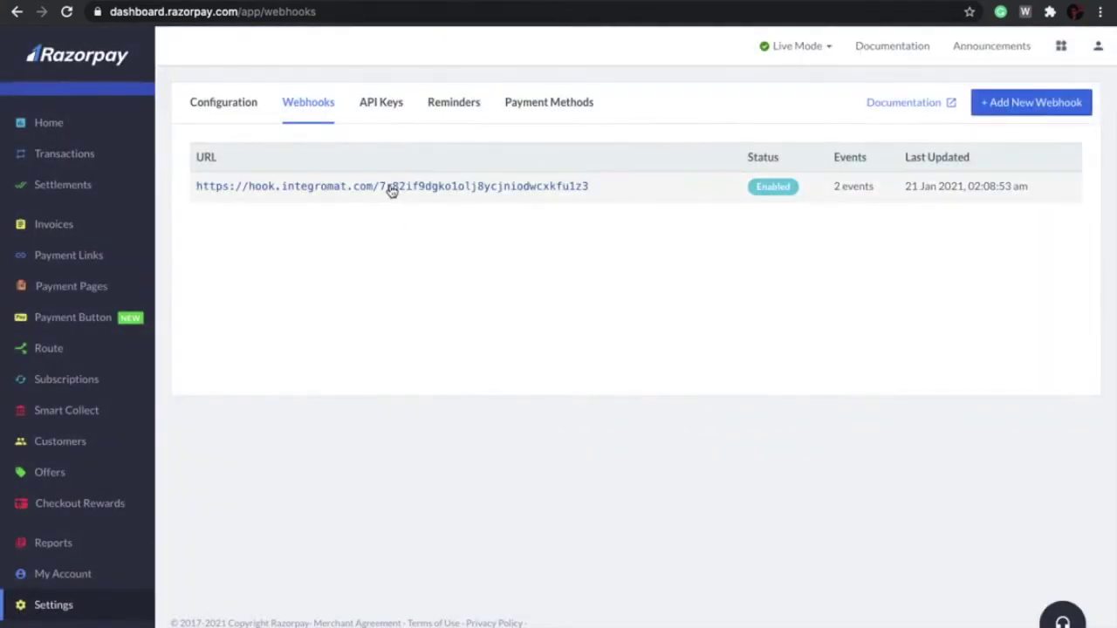
pyautogui.click(391, 191)
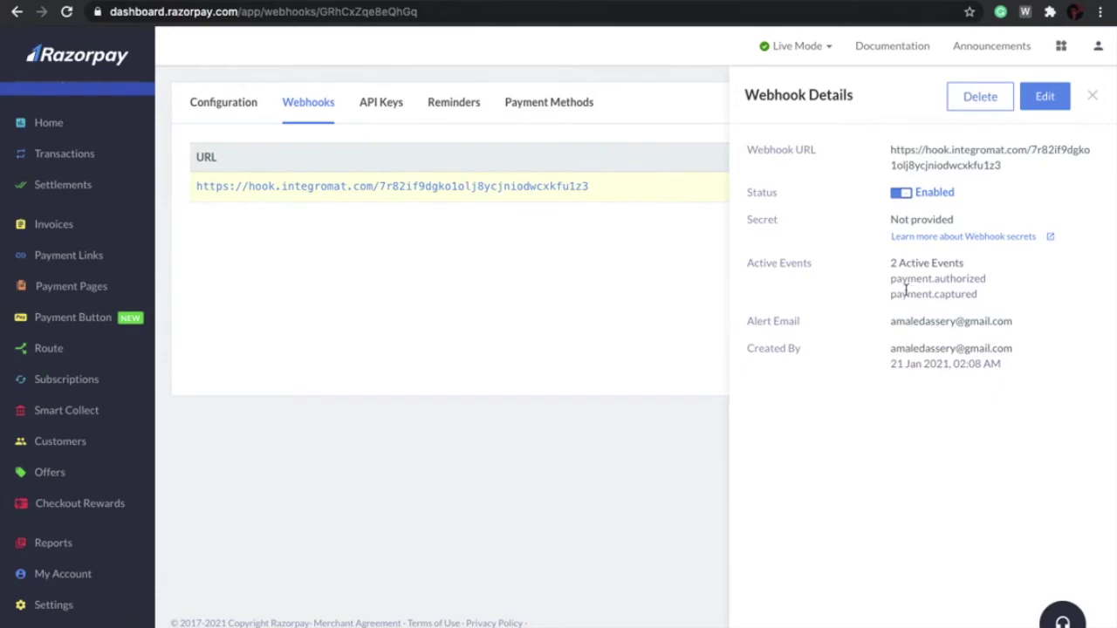
pyautogui.click(576, 310)
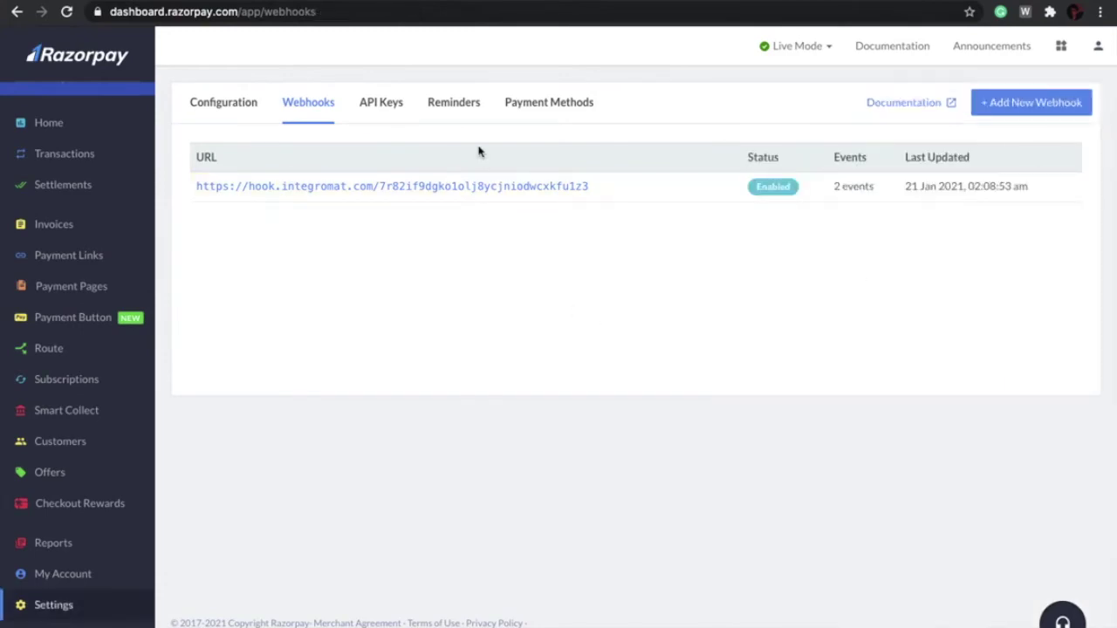
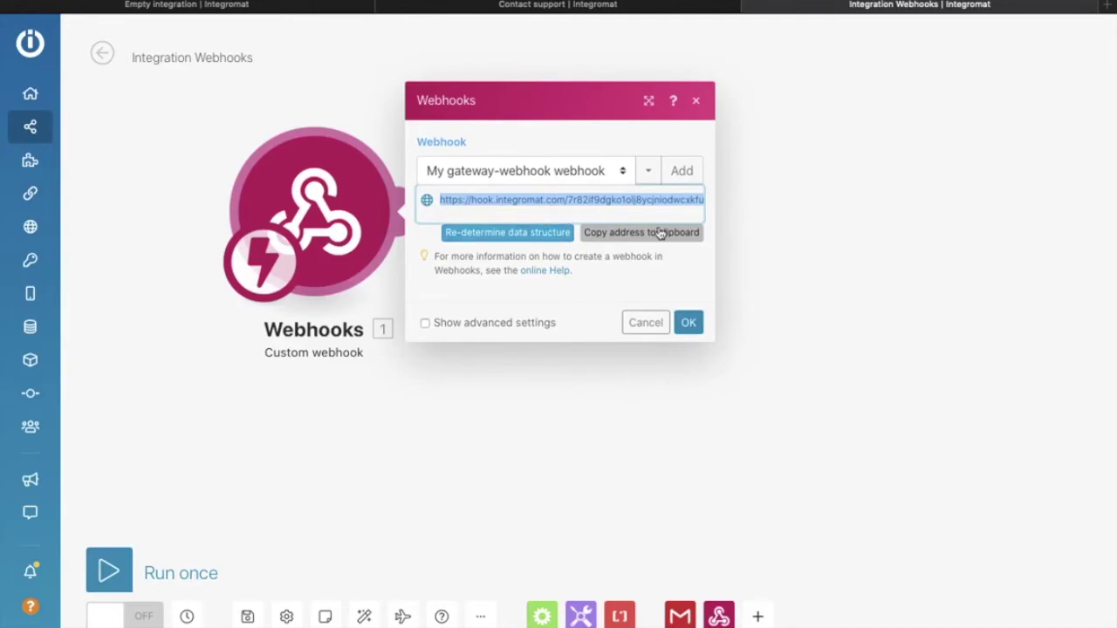
pyautogui.hotkey('ctrl', 'Right')
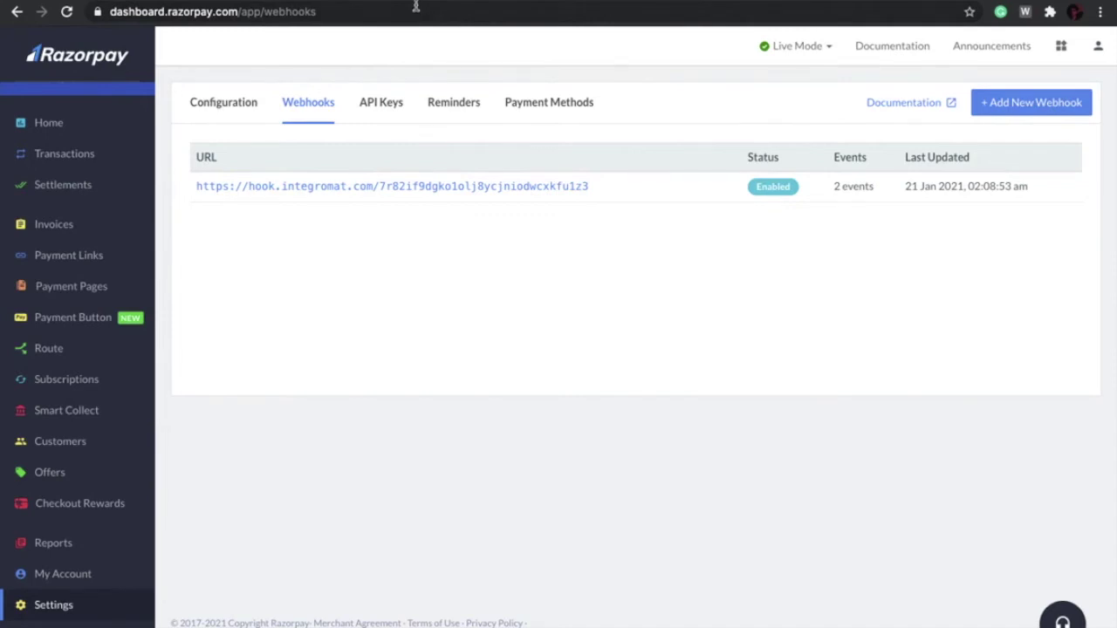
pyautogui.hotkey('ctrl', 'Left')
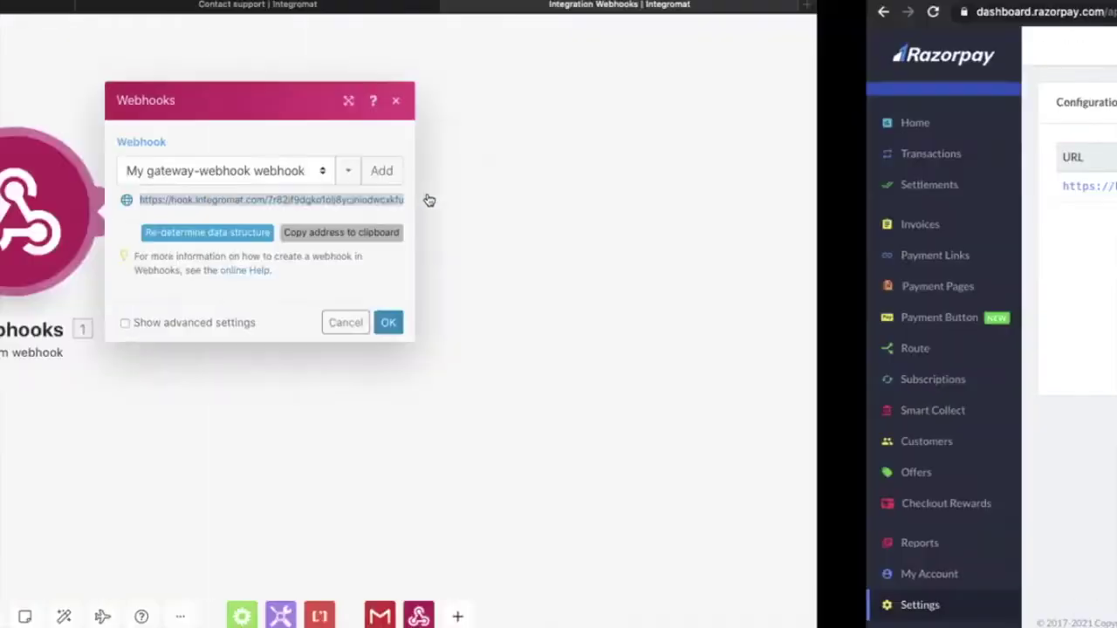
pyautogui.click(465, 200)
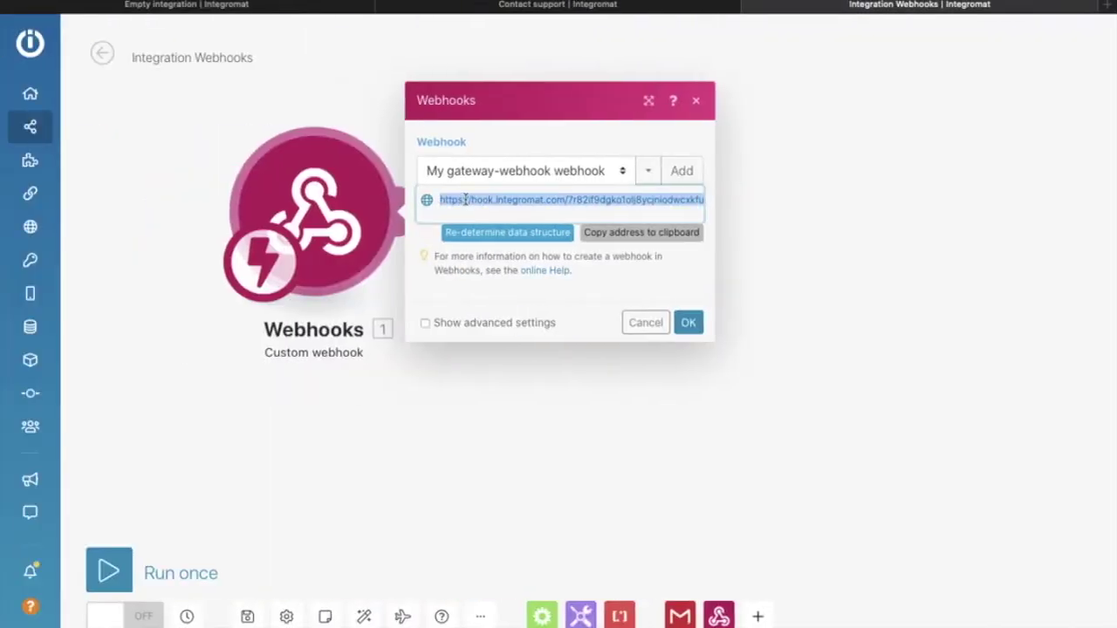
pyautogui.click(544, 174)
pyautogui.click(545, 174)
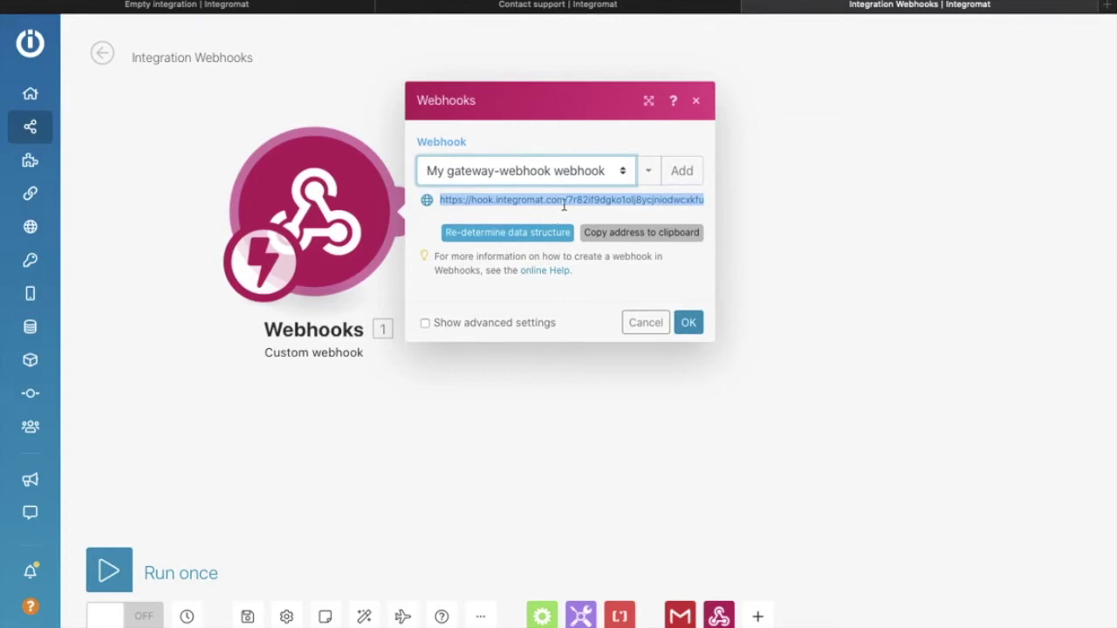
pyautogui.hotkey('ctrl', 'Right')
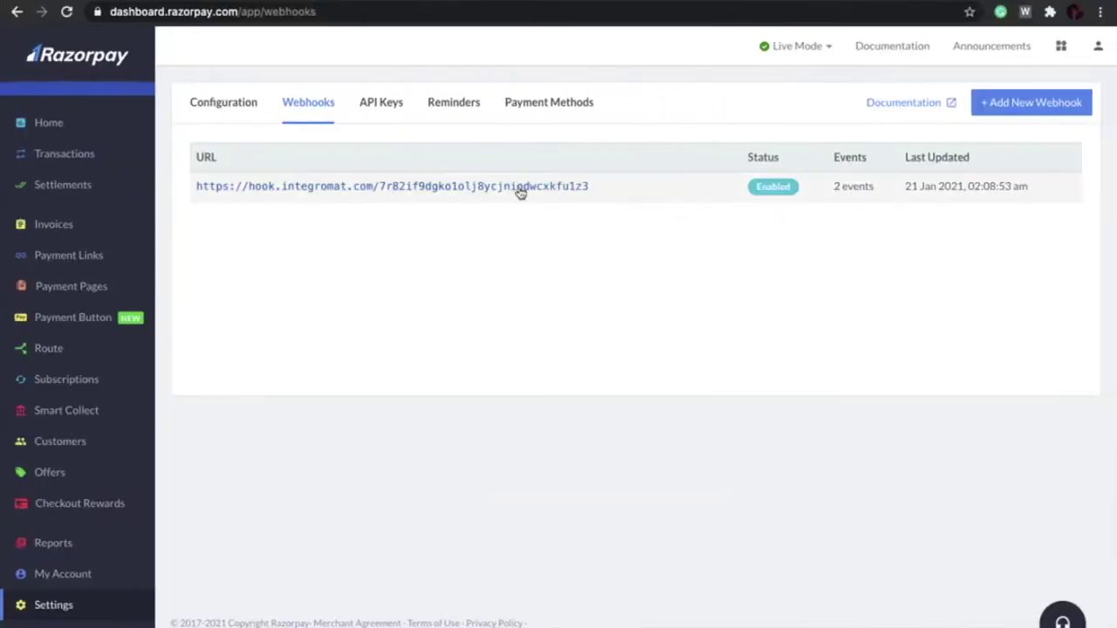
pyautogui.click(570, 188)
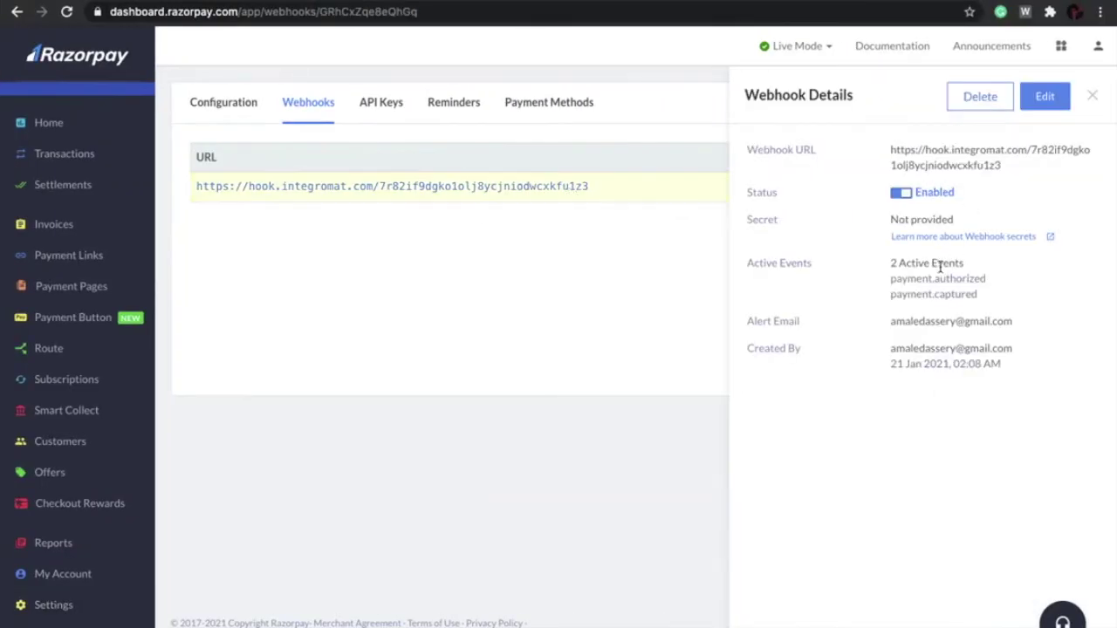
pyautogui.hotkey('ctrl', 'Left')
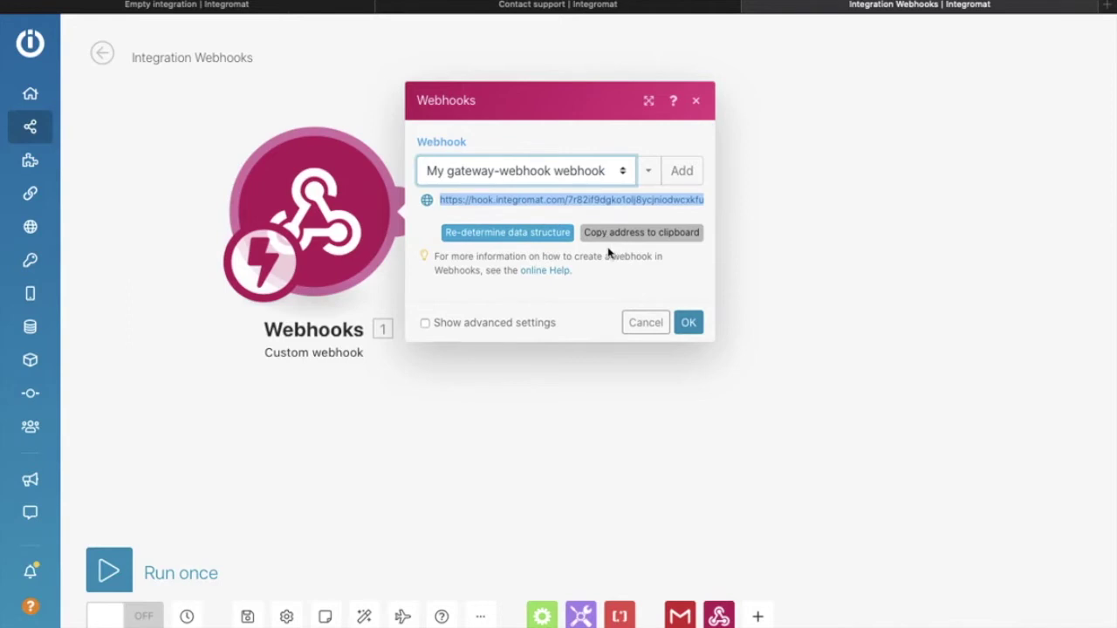
# Confirm the webhook settings and nudge the Webhooks module slightly down on the canvas.
pyautogui.click(688, 322)
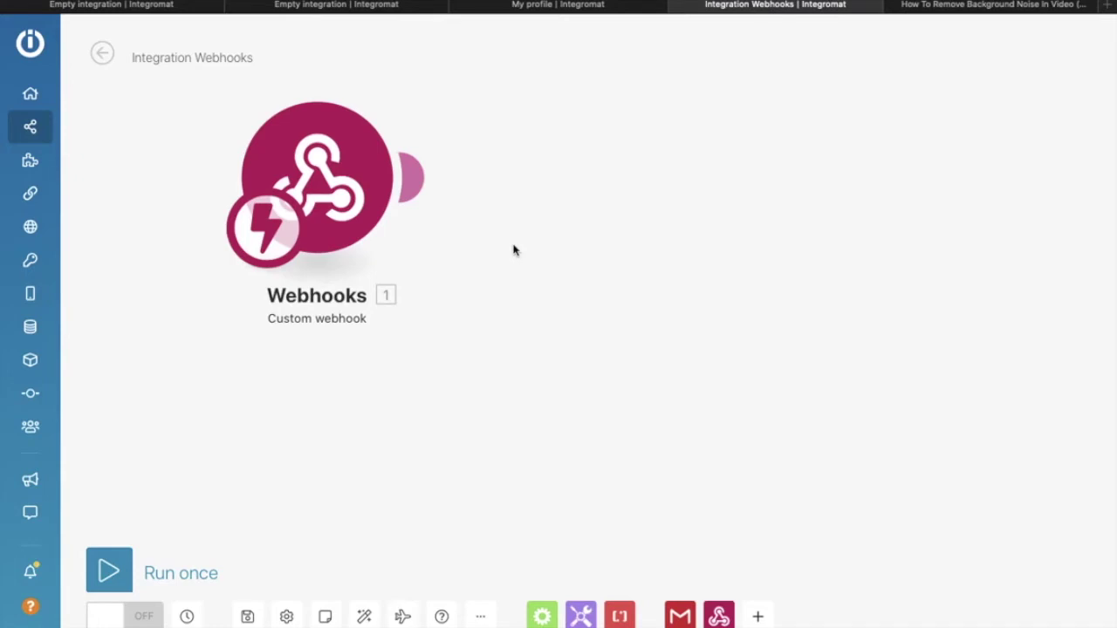
pyautogui.moveTo(337, 186)
pyautogui.mouseDown()
pyautogui.moveTo(331, 233)
pyautogui.moveTo(338, 201)
pyautogui.mouseUp()
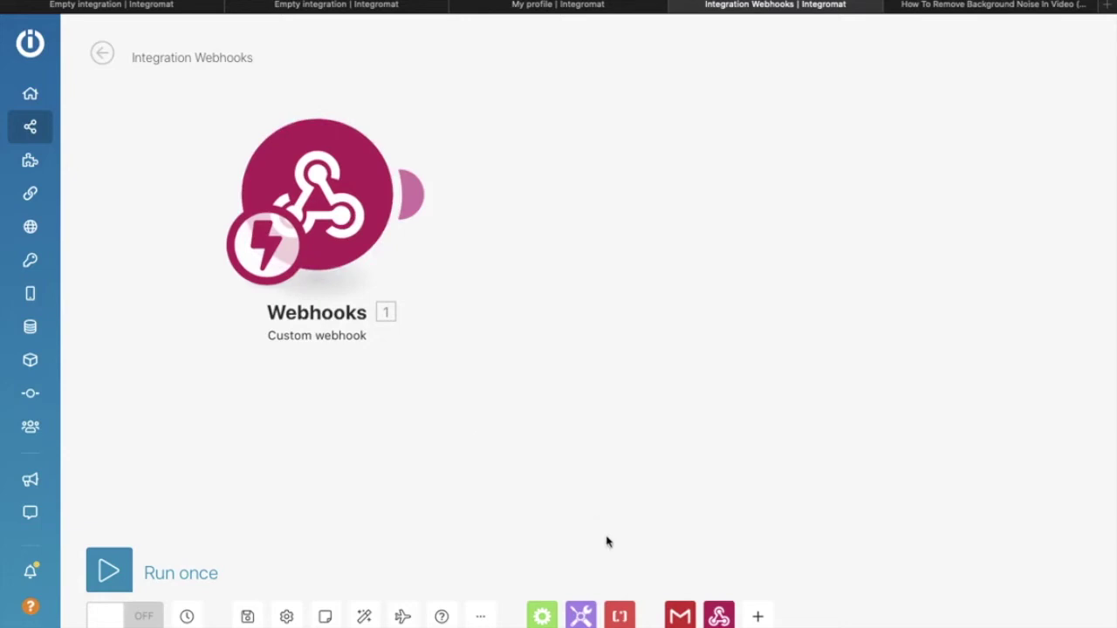
# Add a Flow Control Router right after the Webhooks module.
pyautogui.click(543, 616)
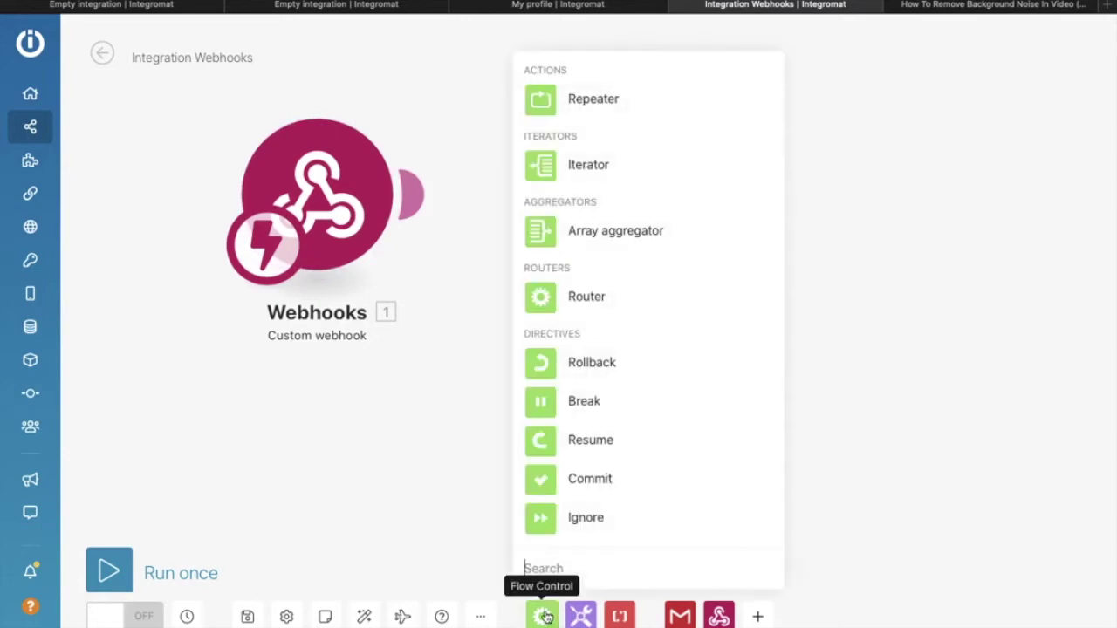
pyautogui.click(550, 301)
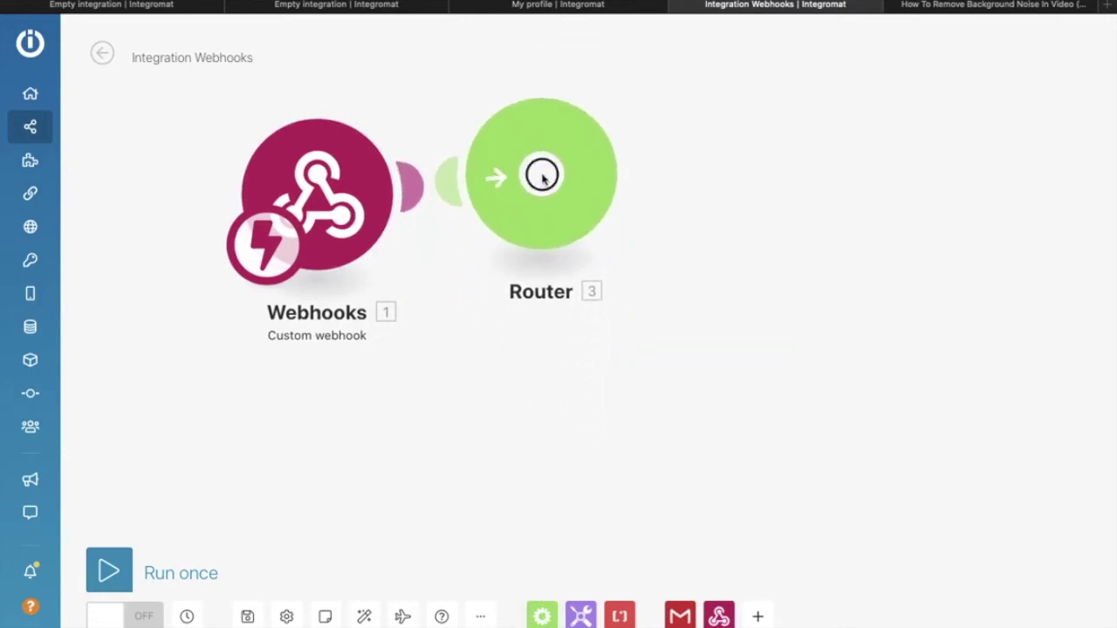
pyautogui.click(538, 216)
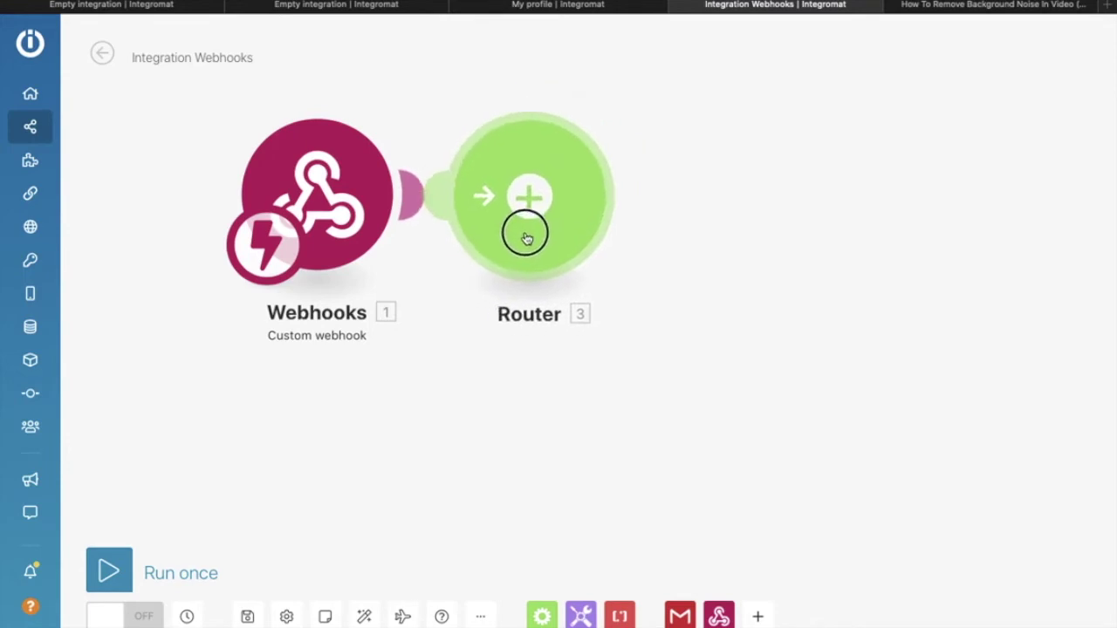
# Attach a Gmail Send an email module after the Router, positioned slightly higher.
pyautogui.click(680, 616)
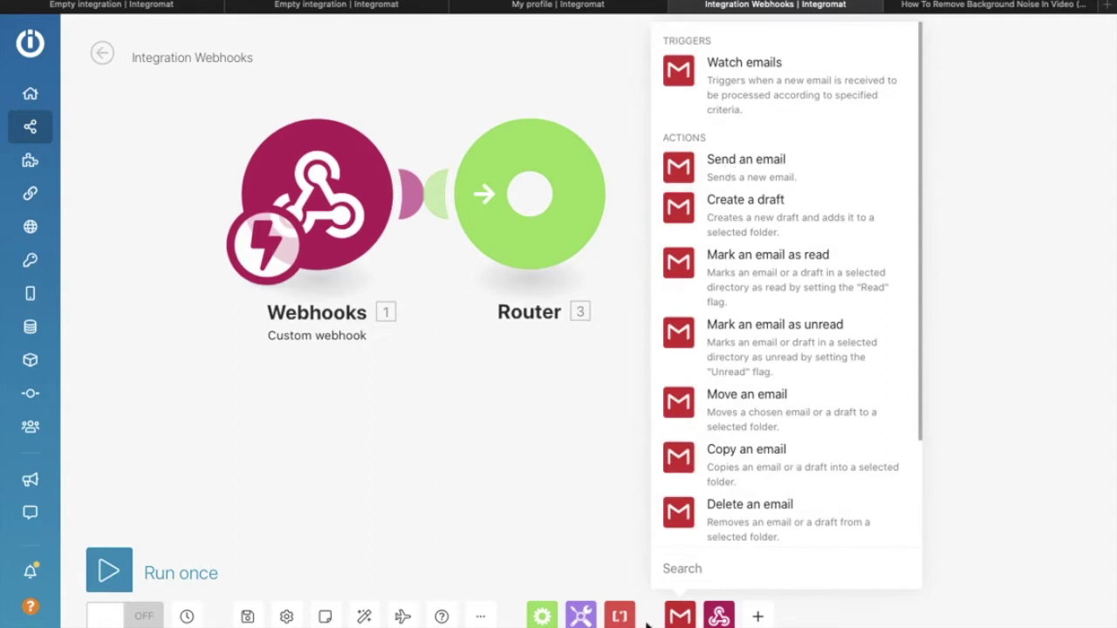
pyautogui.click(758, 617)
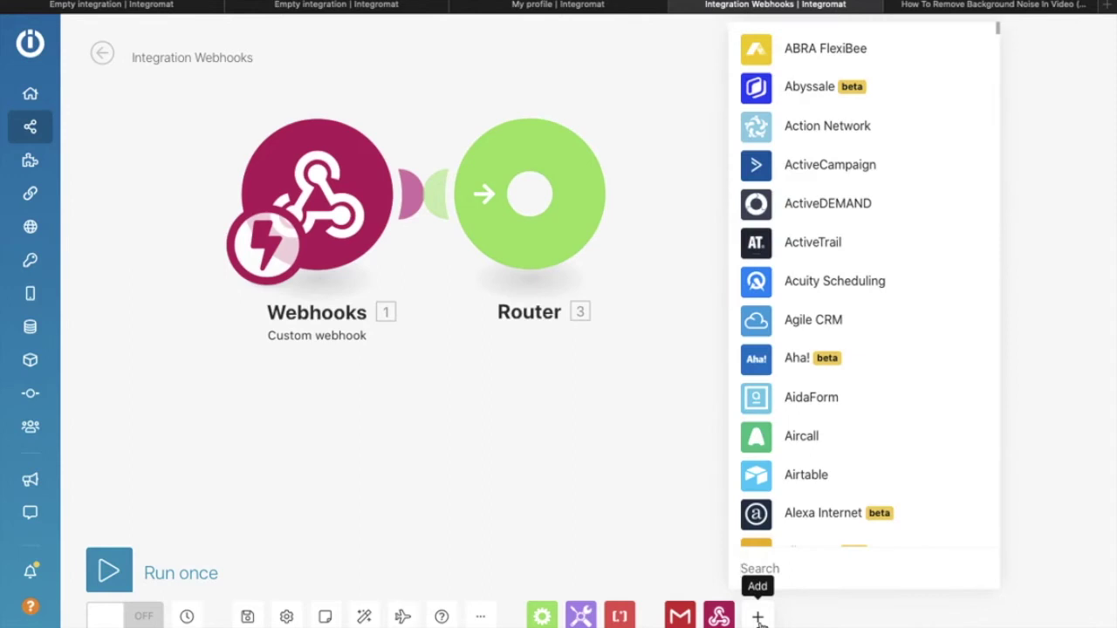
pyautogui.click(680, 616)
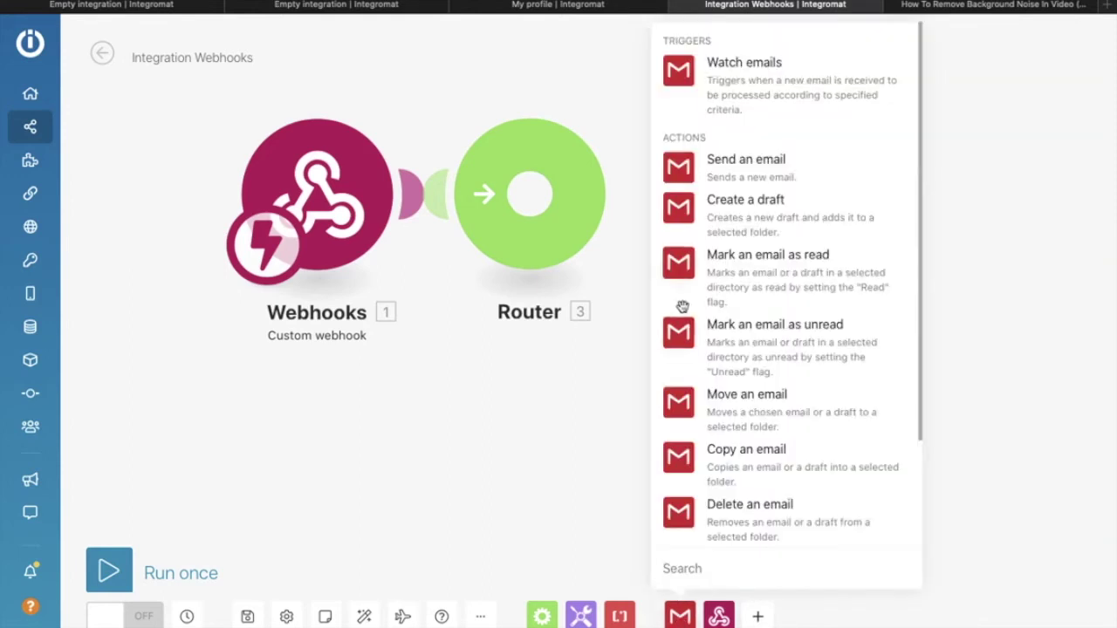
pyautogui.click(673, 181)
pyautogui.click(856, 162)
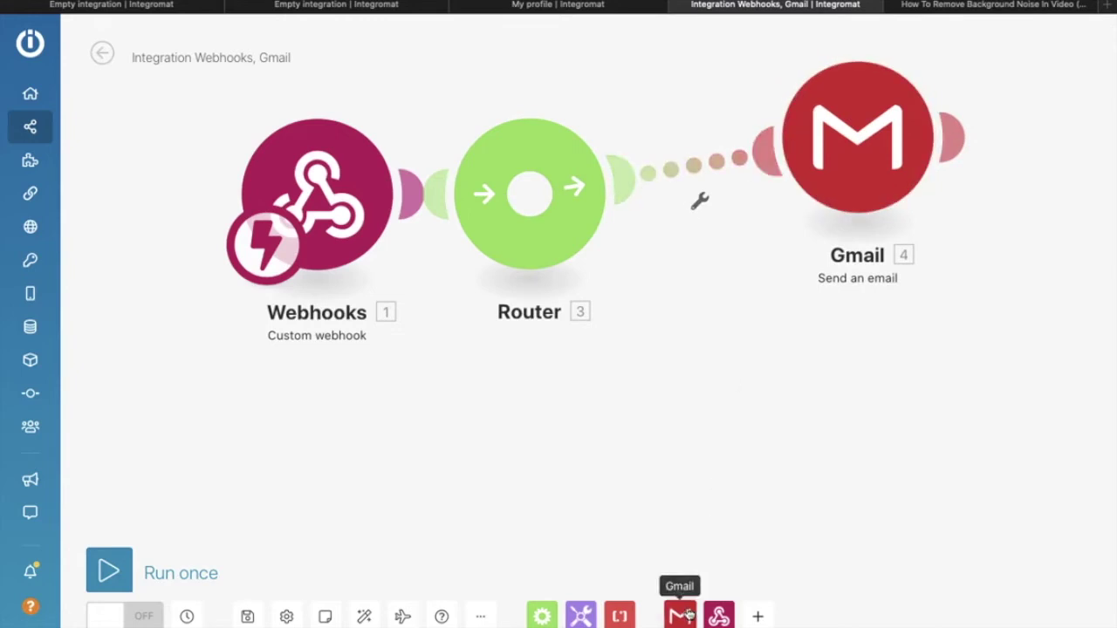
pyautogui.moveTo(862, 171); pyautogui.dragTo(872, 148)
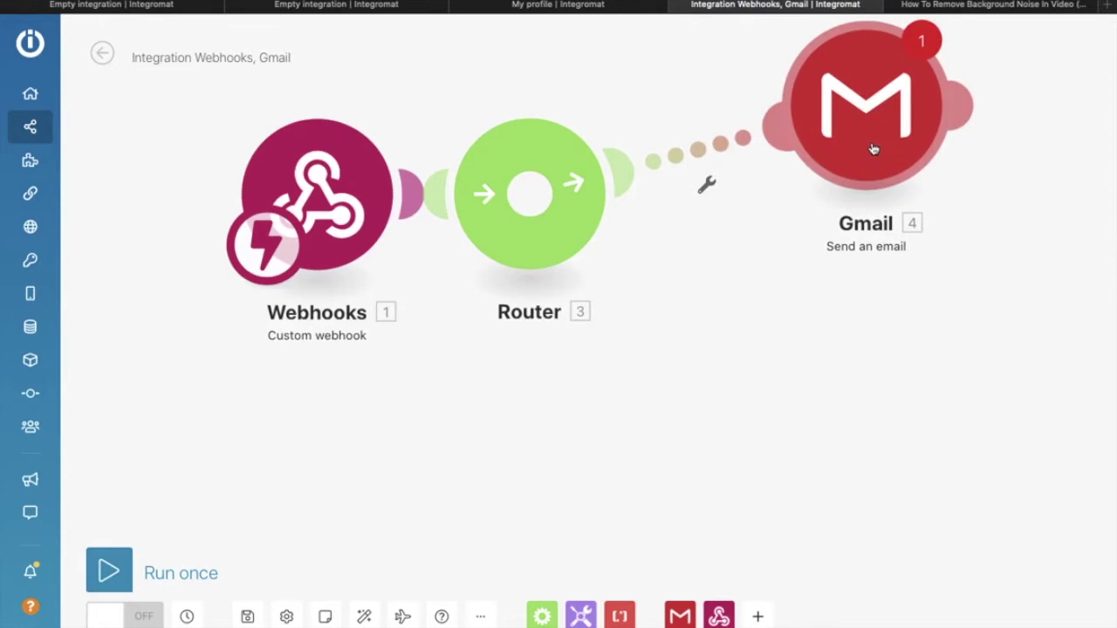
# Drop a second Gmail Send an email onto a new Router route and realign Webhooks, Router and Gmail modules.
pyautogui.click(679, 617)
pyautogui.moveTo(685, 157); pyautogui.dragTo(873, 322)
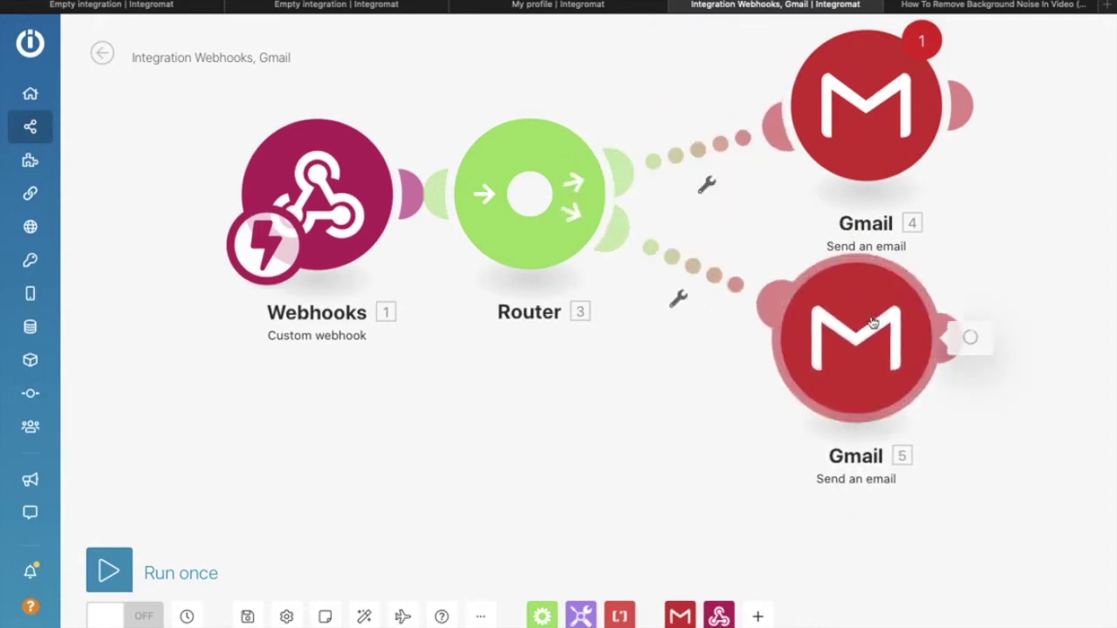
pyautogui.moveTo(338, 155); pyautogui.dragTo(330, 122)
pyautogui.click(311, 369)
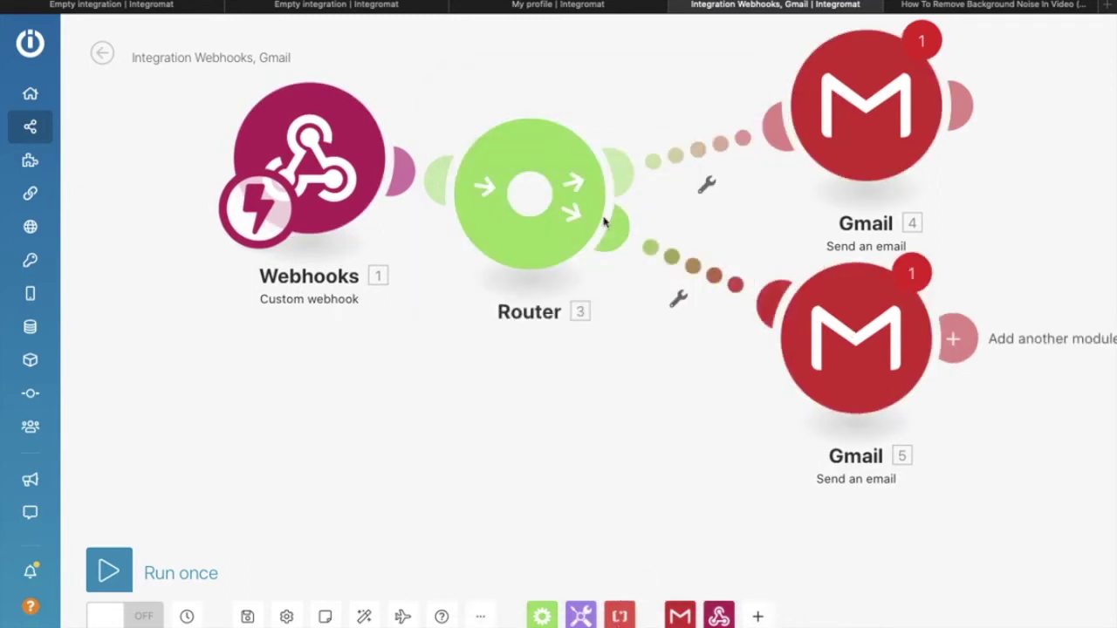
pyautogui.moveTo(540, 162); pyautogui.dragTo(529, 95)
pyautogui.moveTo(841, 317); pyautogui.dragTo(813, 335)
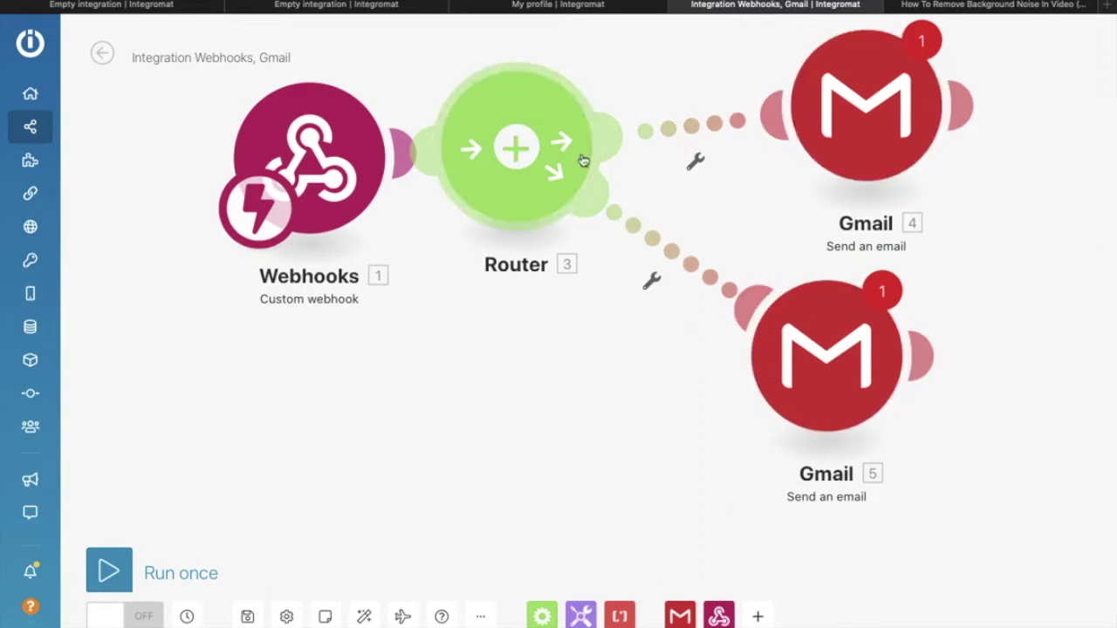
# Create an upper-route filter labelled 'payment 1' that tests the payload payment entity amount.
pyautogui.click(696, 162)
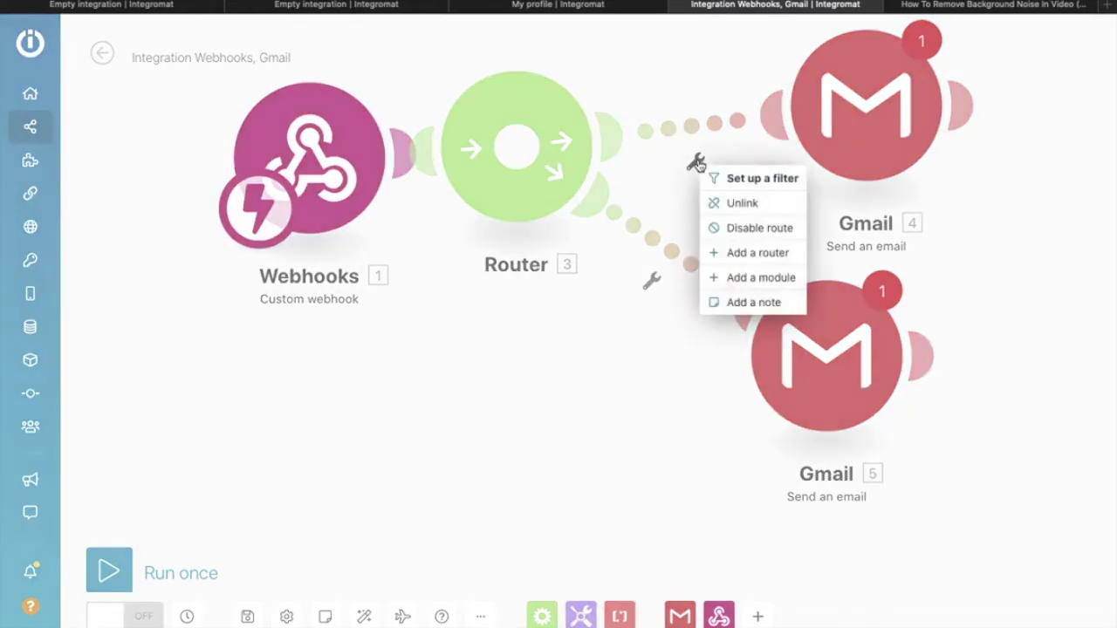
pyautogui.click(748, 180)
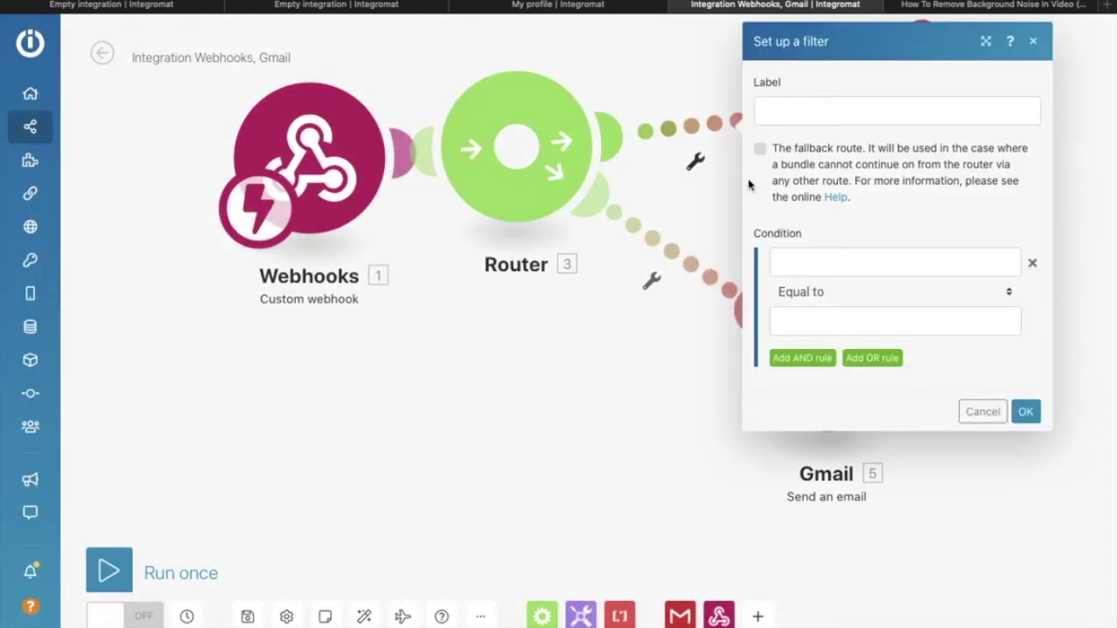
pyautogui.click(818, 108)
pyautogui.write('payment')
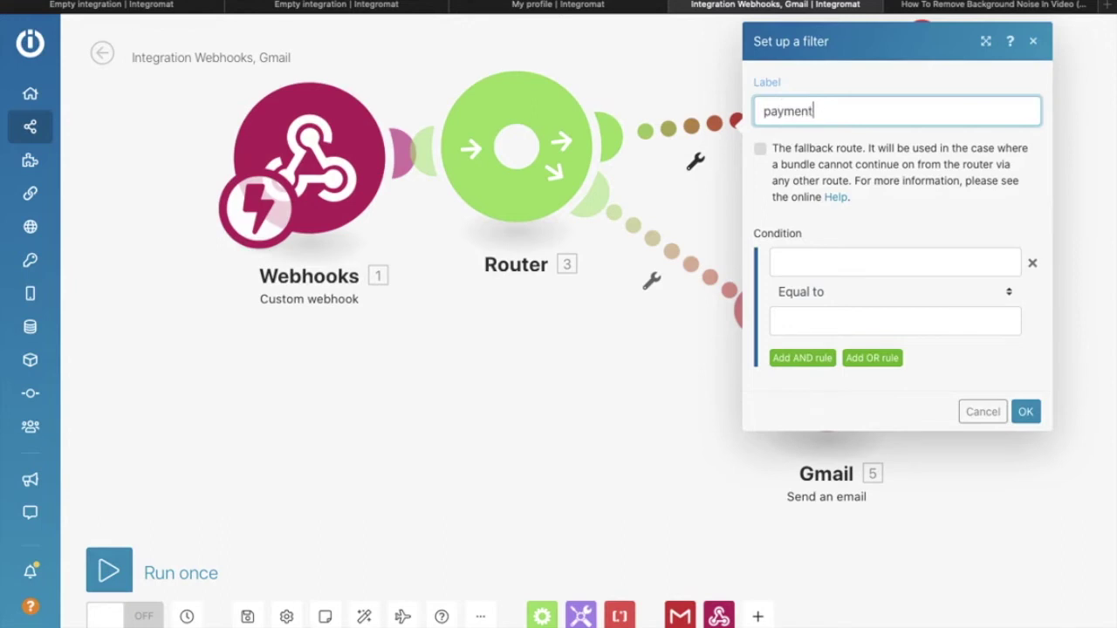
pyautogui.write(' 1')
pyautogui.click(823, 262)
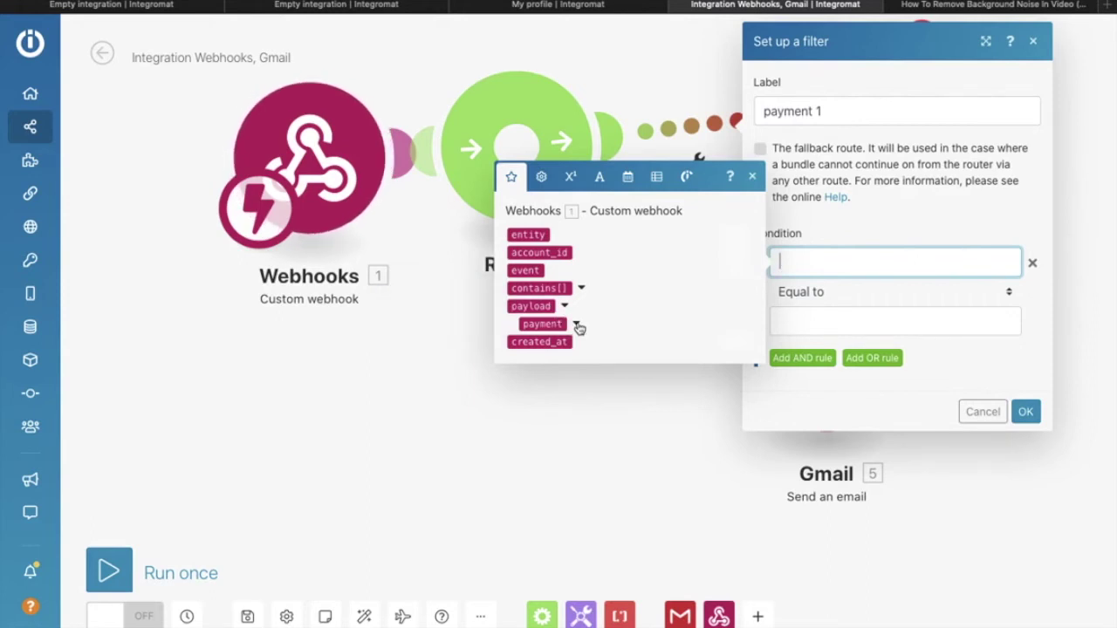
pyautogui.click(577, 325)
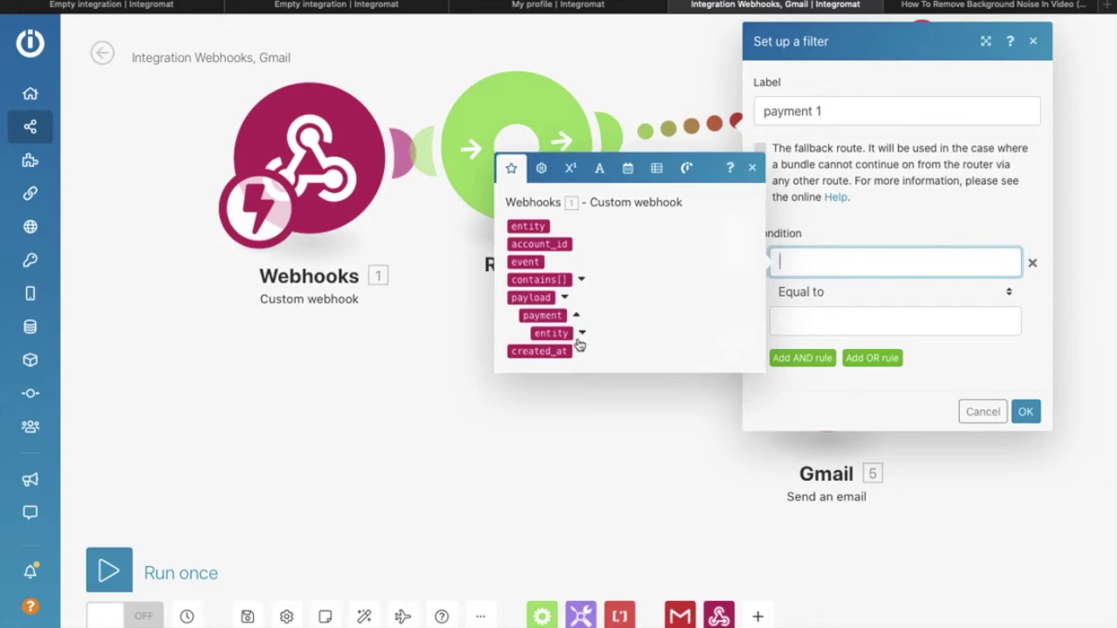
pyautogui.click(582, 342)
pyautogui.scroll(-3, 584, 383)
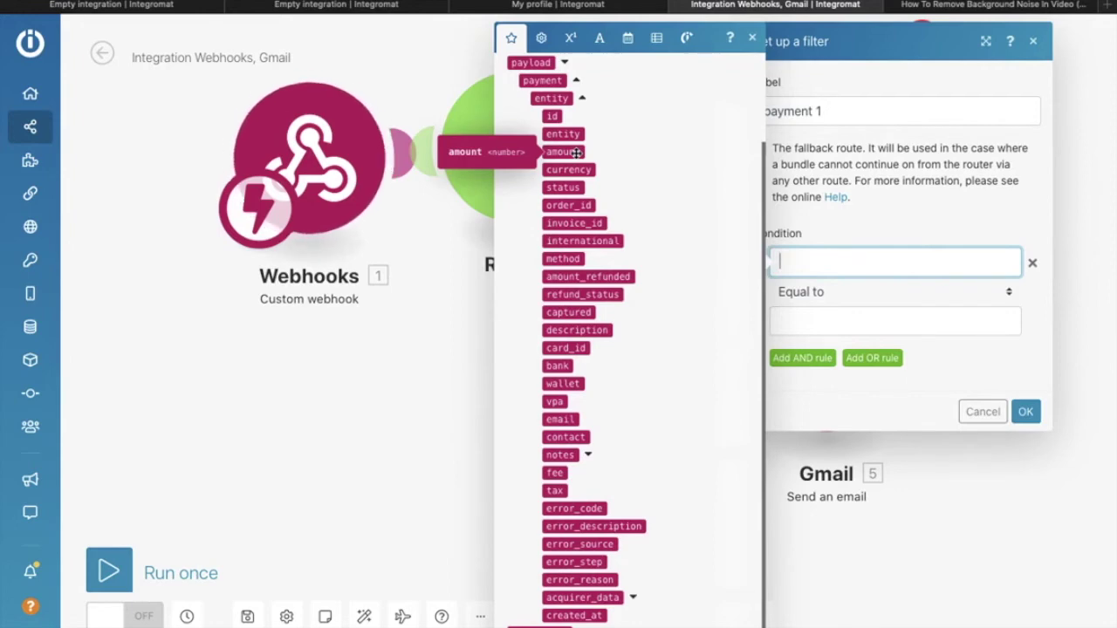
pyautogui.click(576, 153)
# Keep the Equal to operator, enter 600 as the value, and save the filter.
pyautogui.click(863, 293)
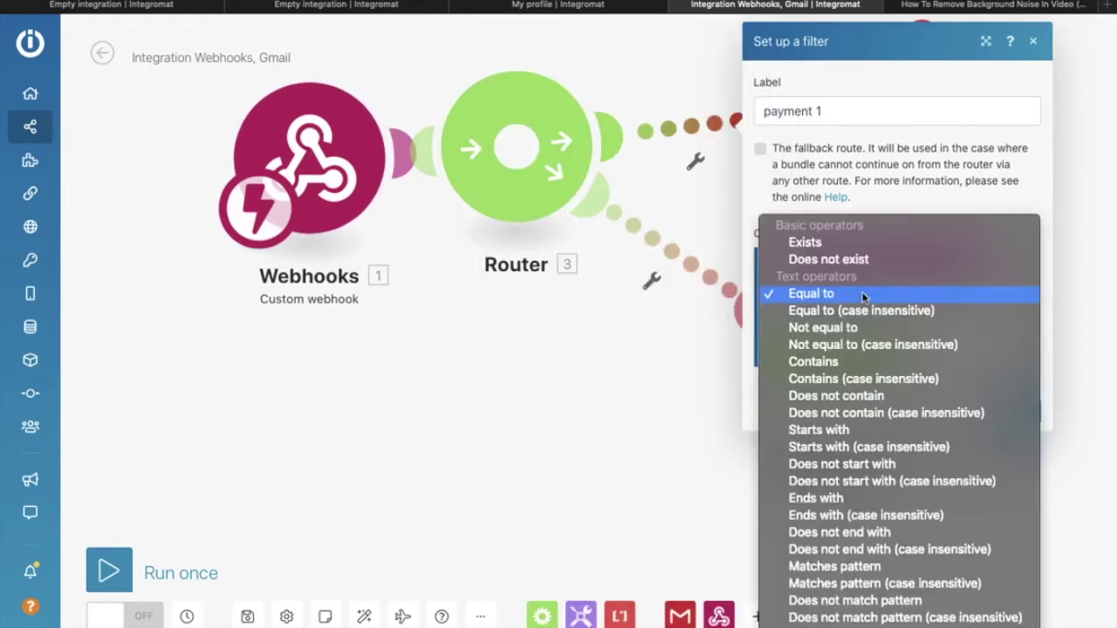
pyautogui.scroll(-10, 860, 350)
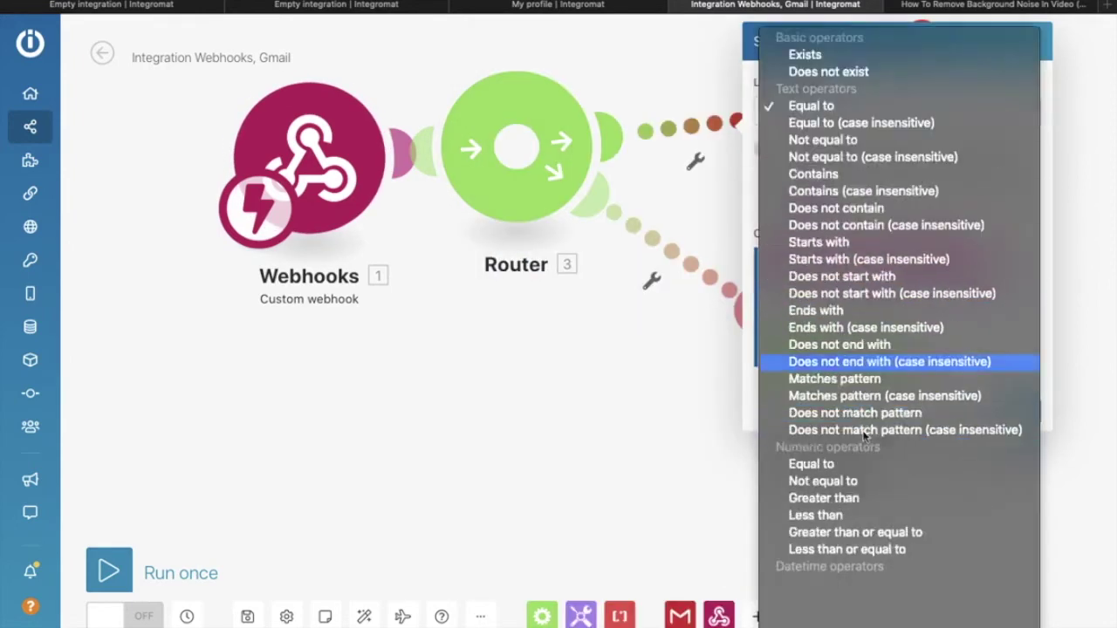
pyautogui.scroll(8, 901, 468)
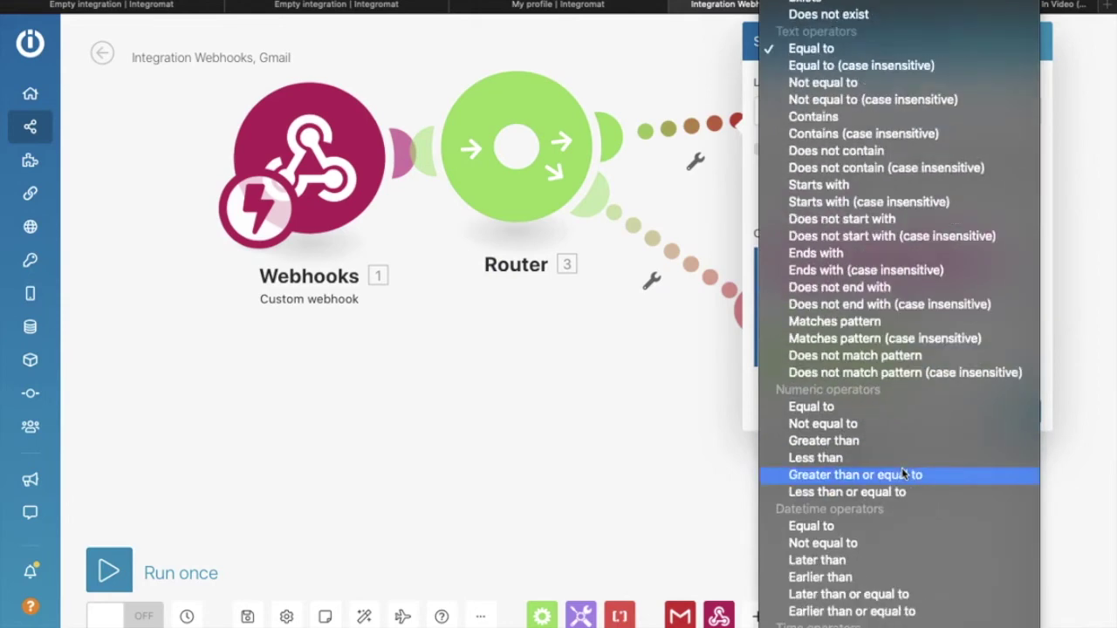
pyautogui.click(855, 49)
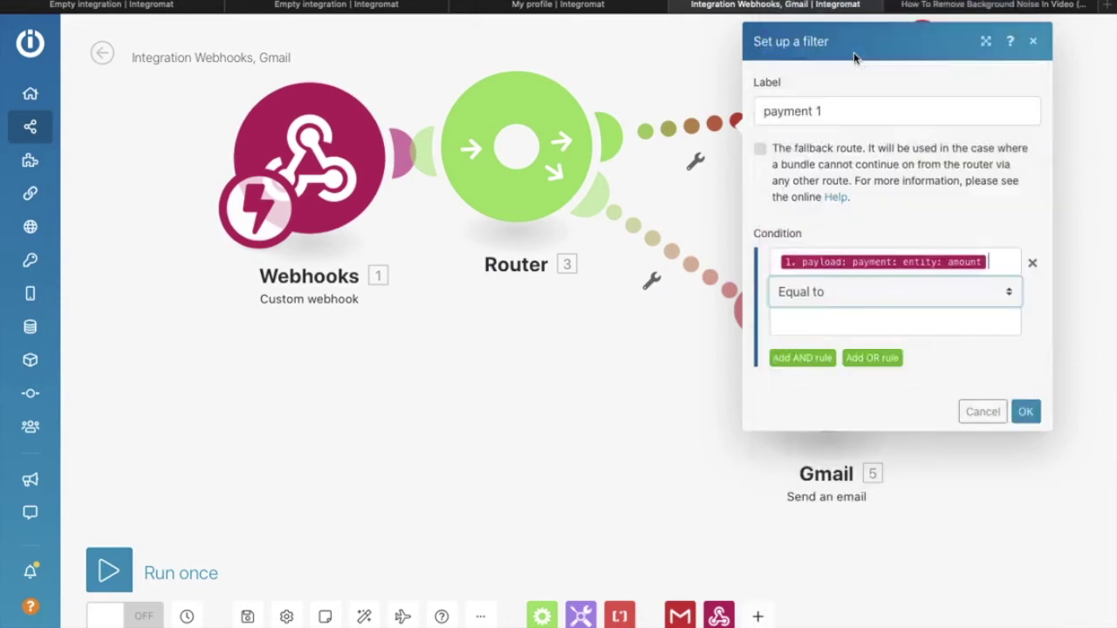
pyautogui.click(818, 321)
pyautogui.write('600')
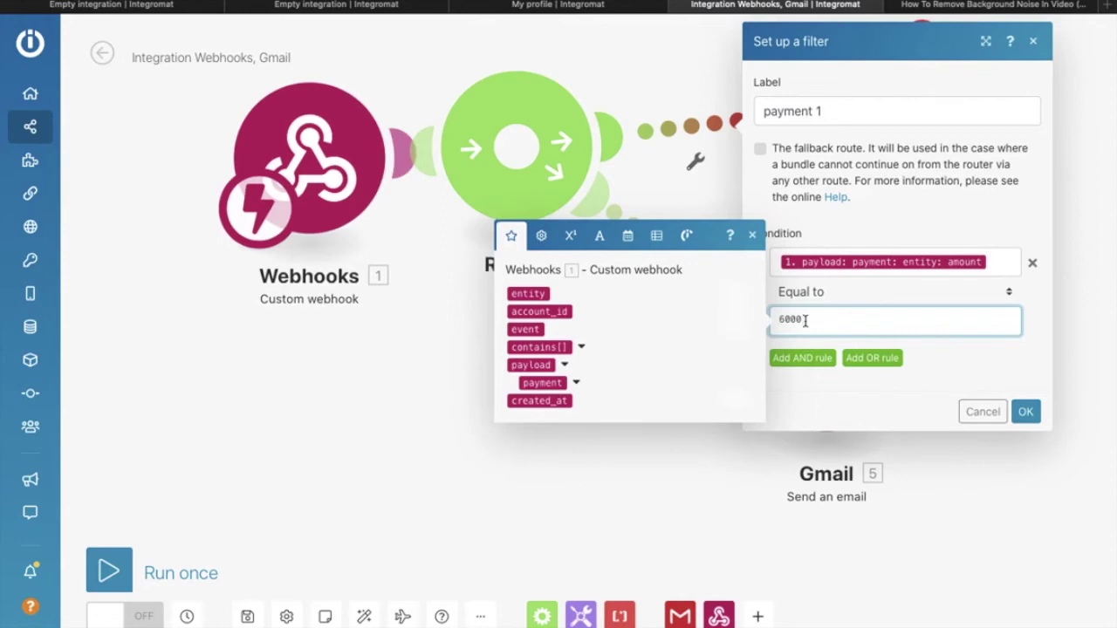
pyautogui.click(911, 294)
pyautogui.click(911, 294)
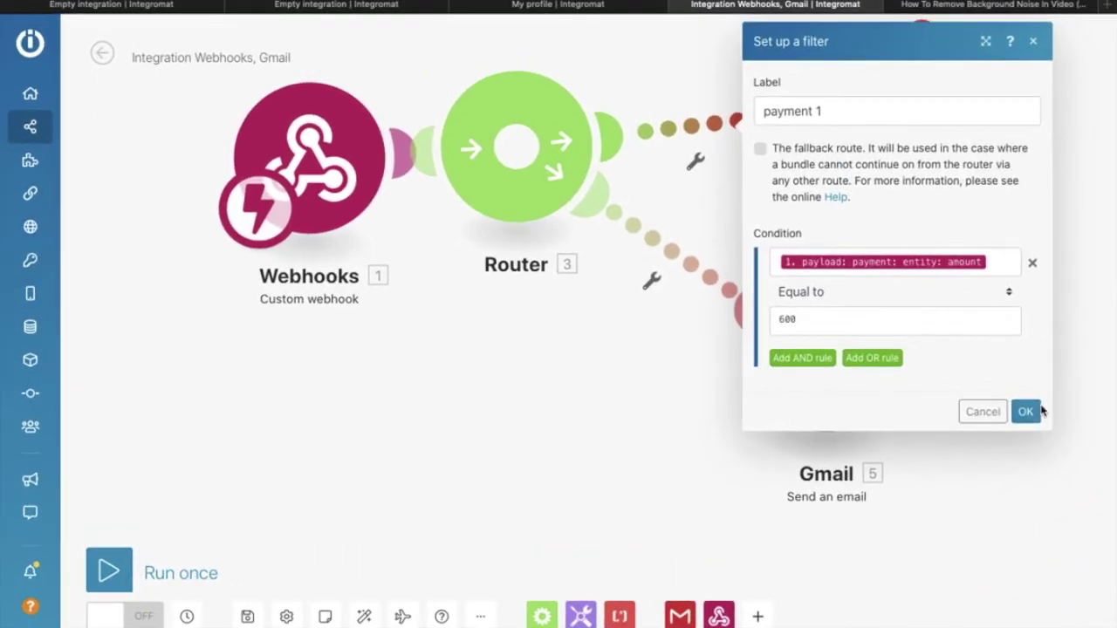
pyautogui.click(918, 358)
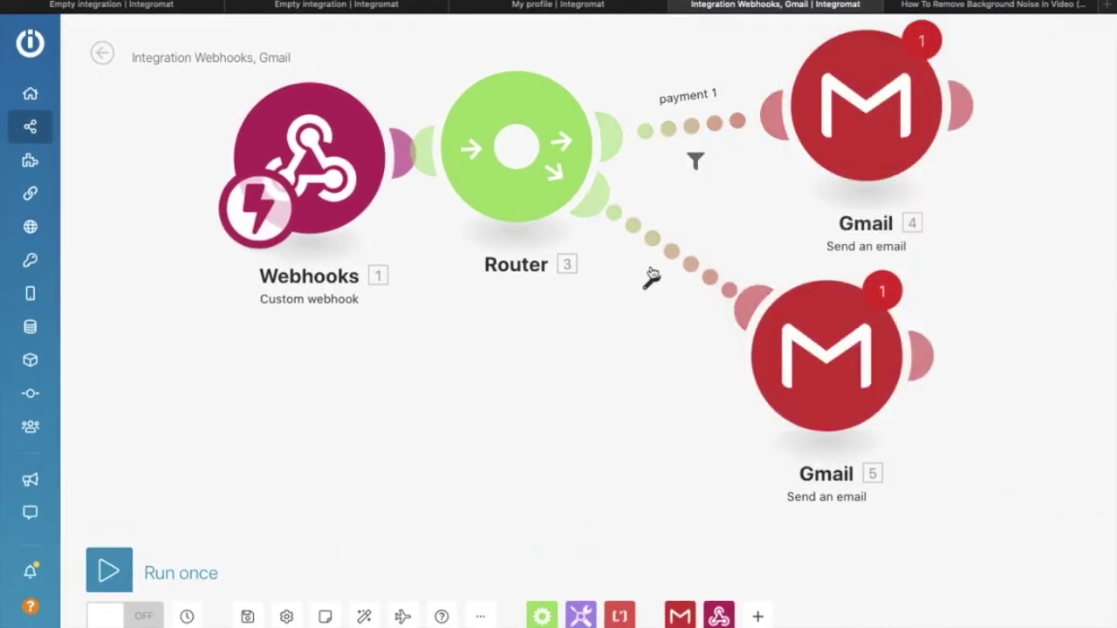
# Filter the lower route as 'payment link 2': payload payment entity amount Equal to 900.
pyautogui.click(650, 280)
pyautogui.click(698, 307)
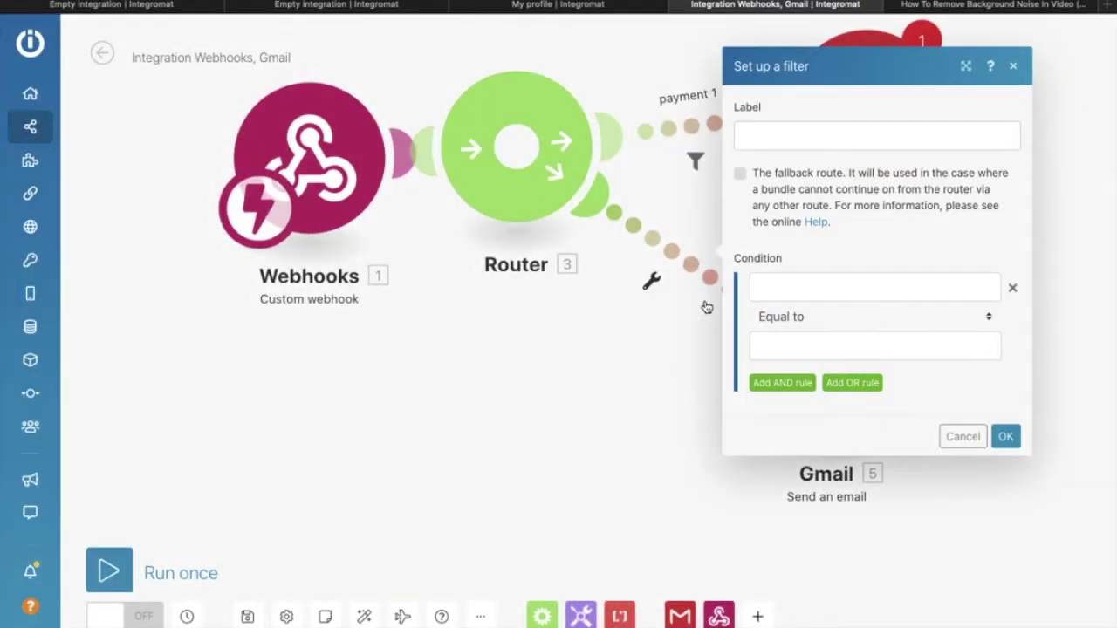
pyautogui.click(805, 138)
pyautogui.write('payment link 2')
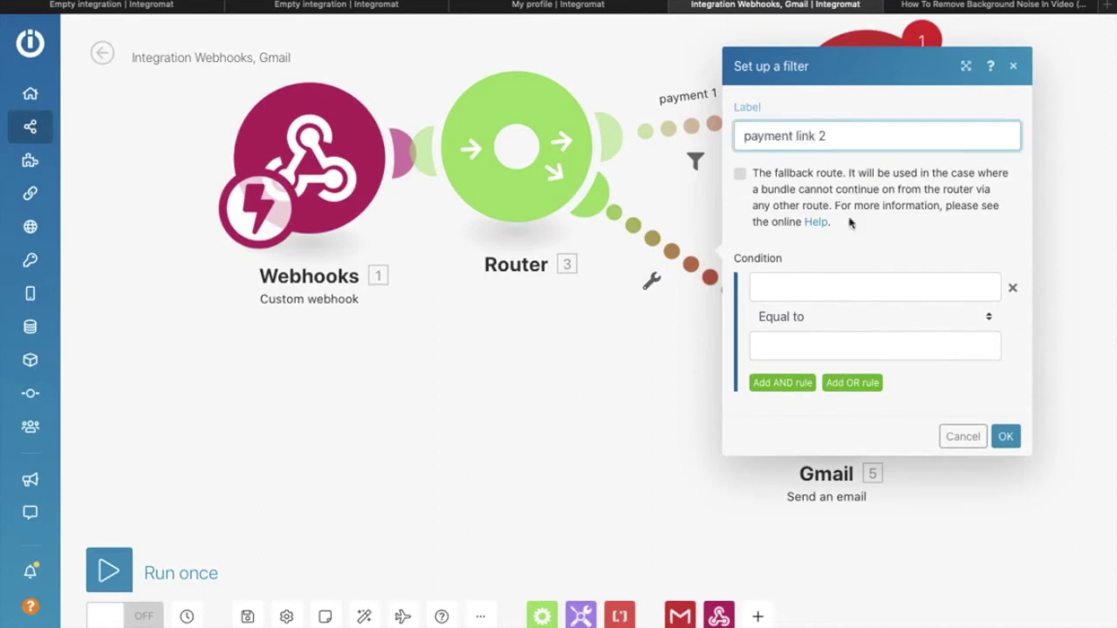
pyautogui.click(807, 289)
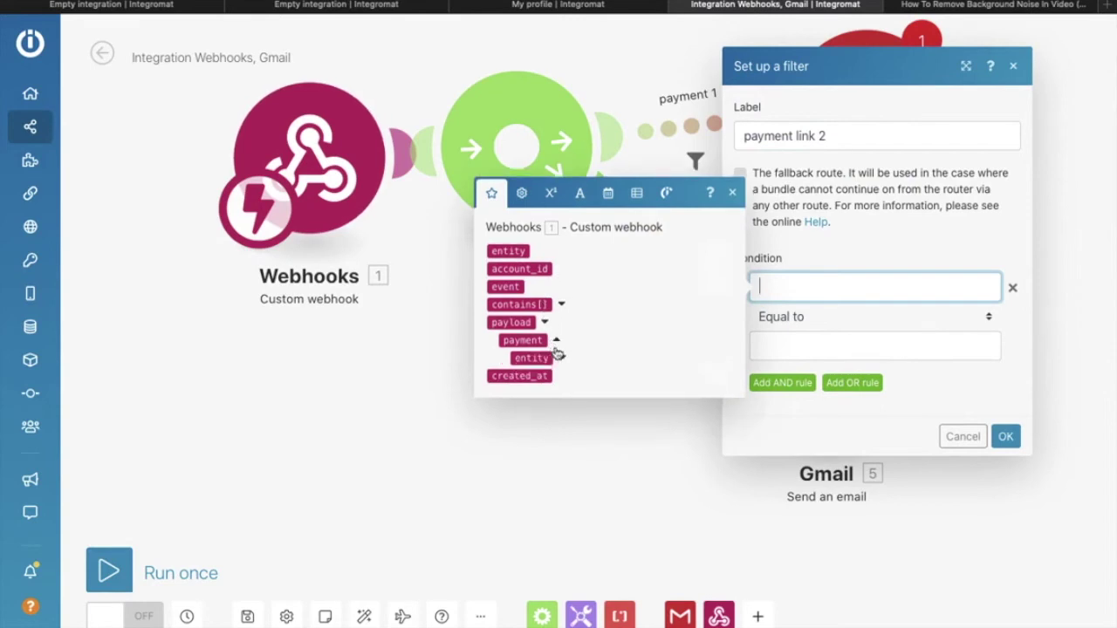
pyautogui.click(562, 357)
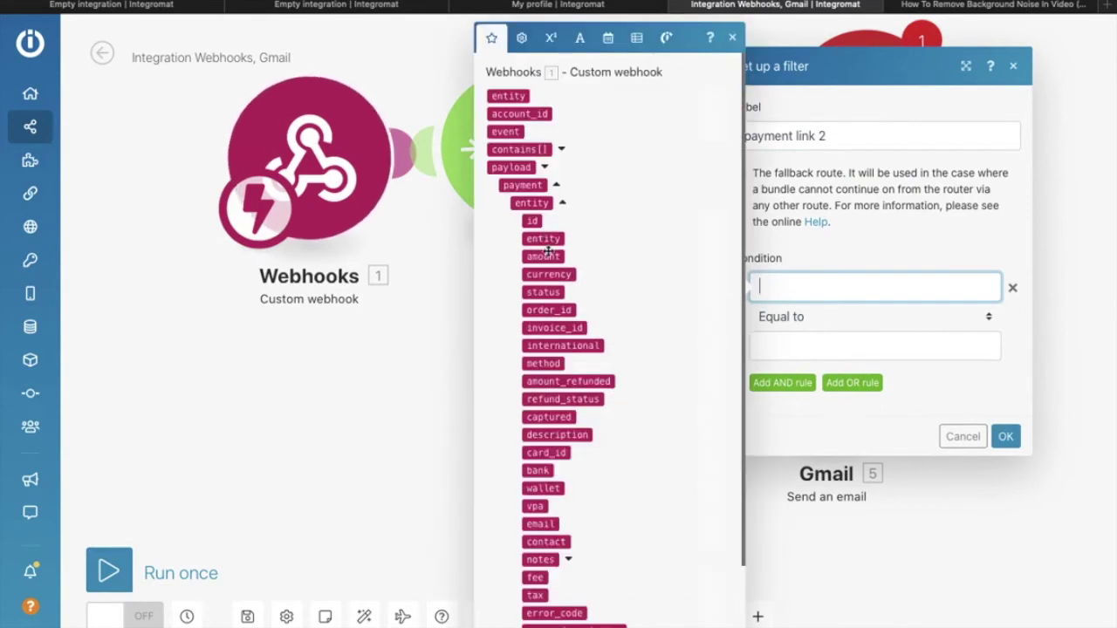
pyautogui.click(542, 256)
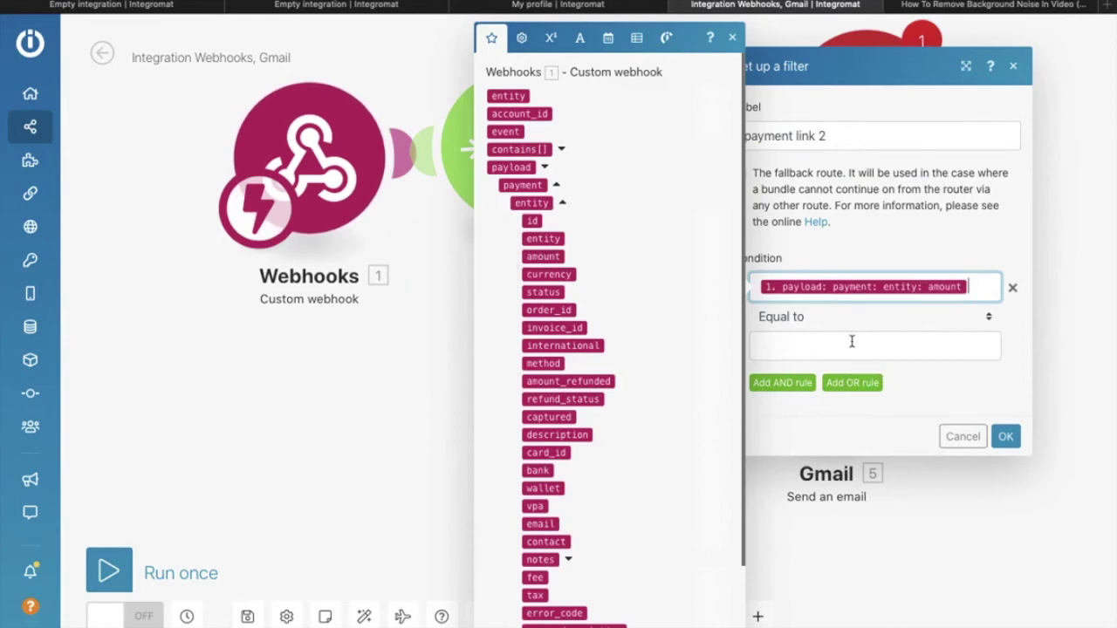
pyautogui.click(852, 341)
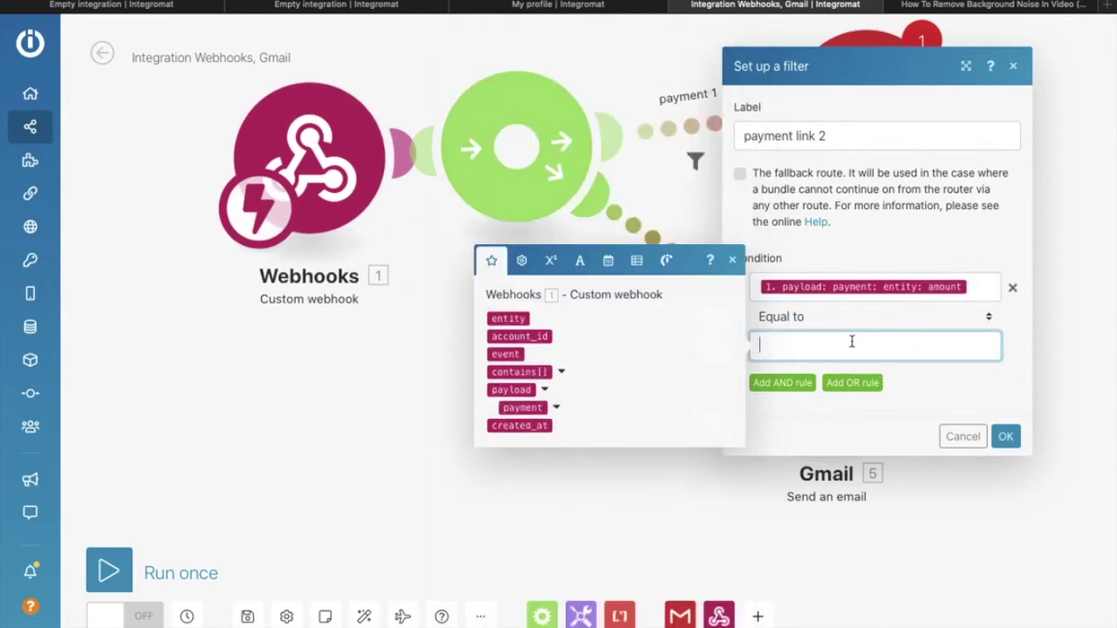
pyautogui.click(964, 370)
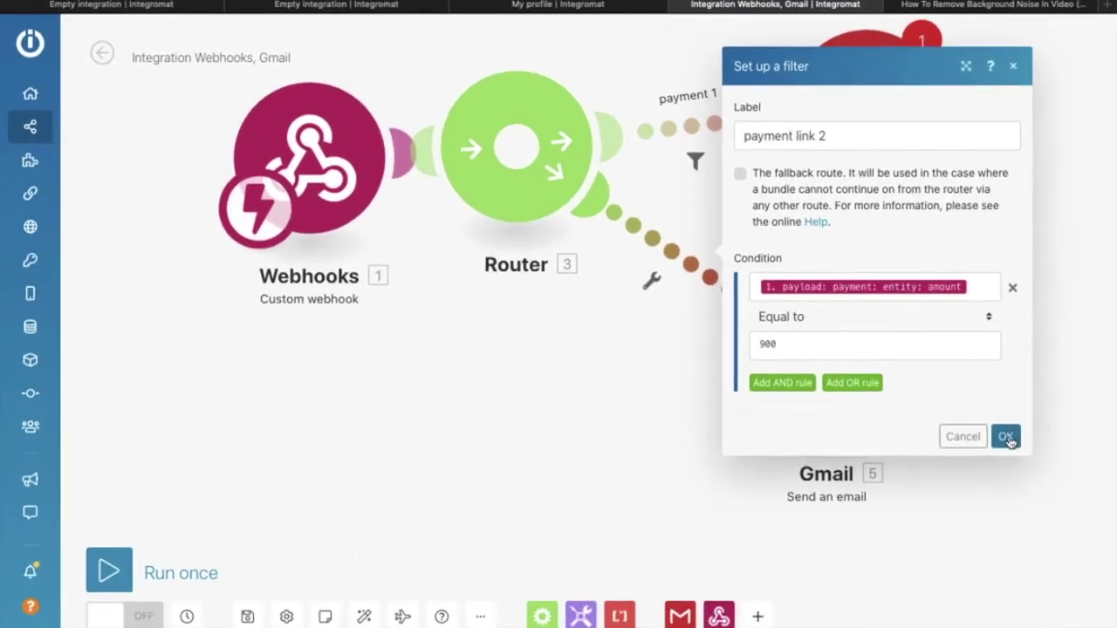
pyautogui.click(1006, 437)
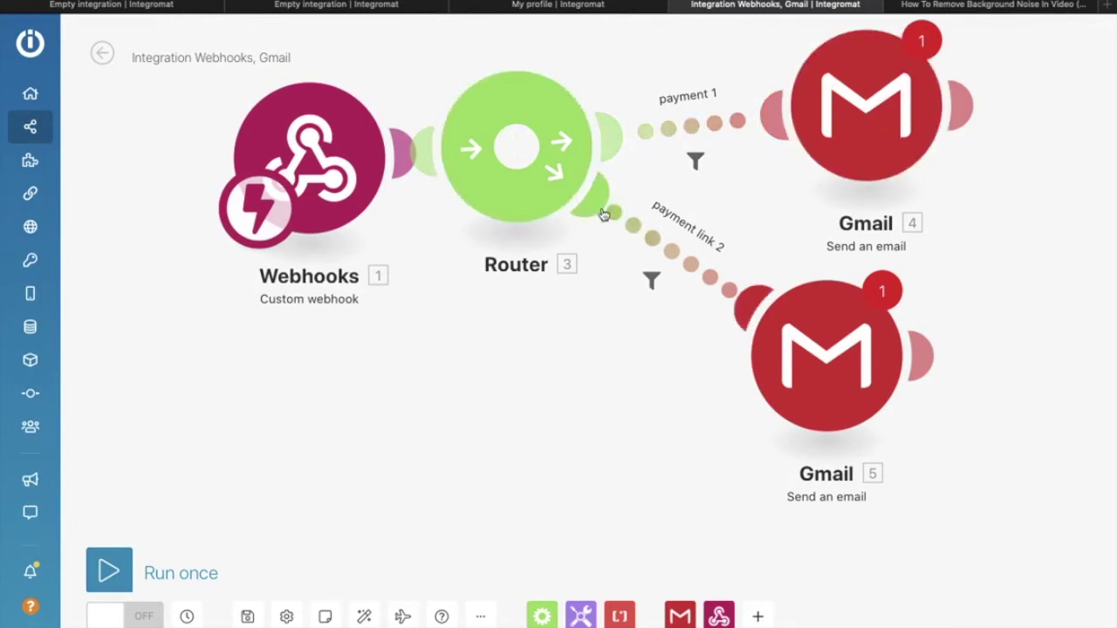
# Glance at the app list, then reopen the payment link 2 filter to review its webhook fields.
pyautogui.click(756, 615)
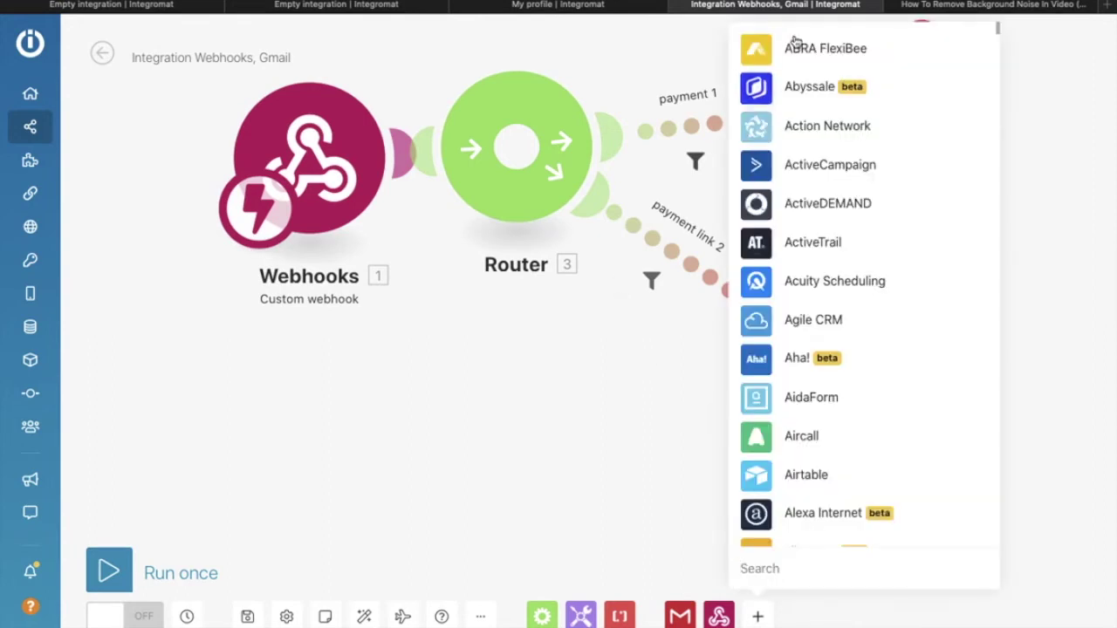
pyautogui.click(526, 419)
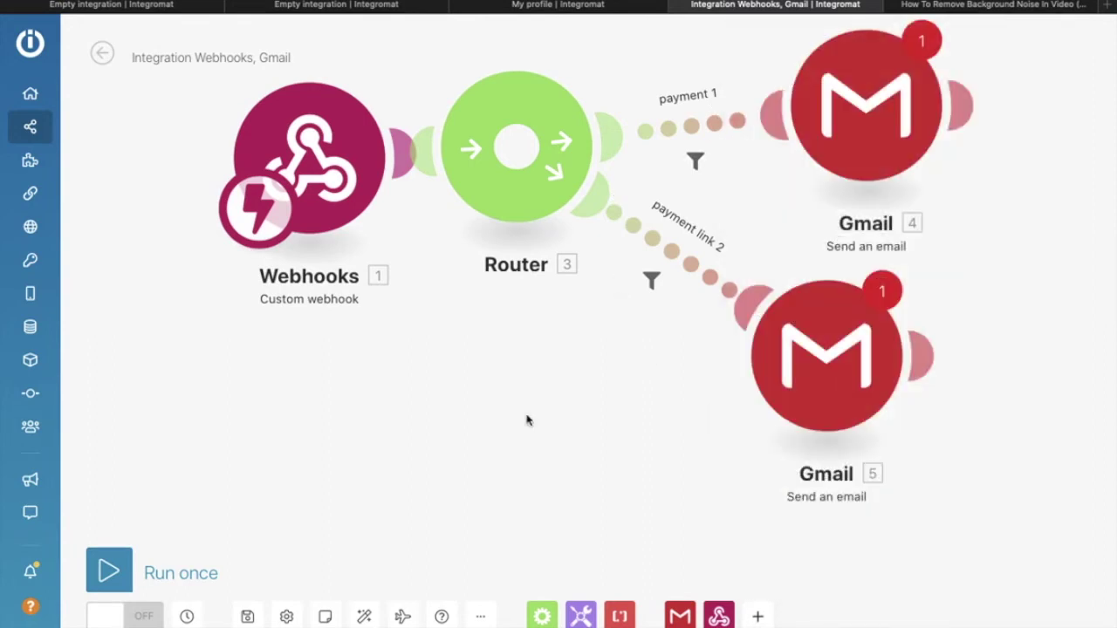
pyautogui.click(651, 280)
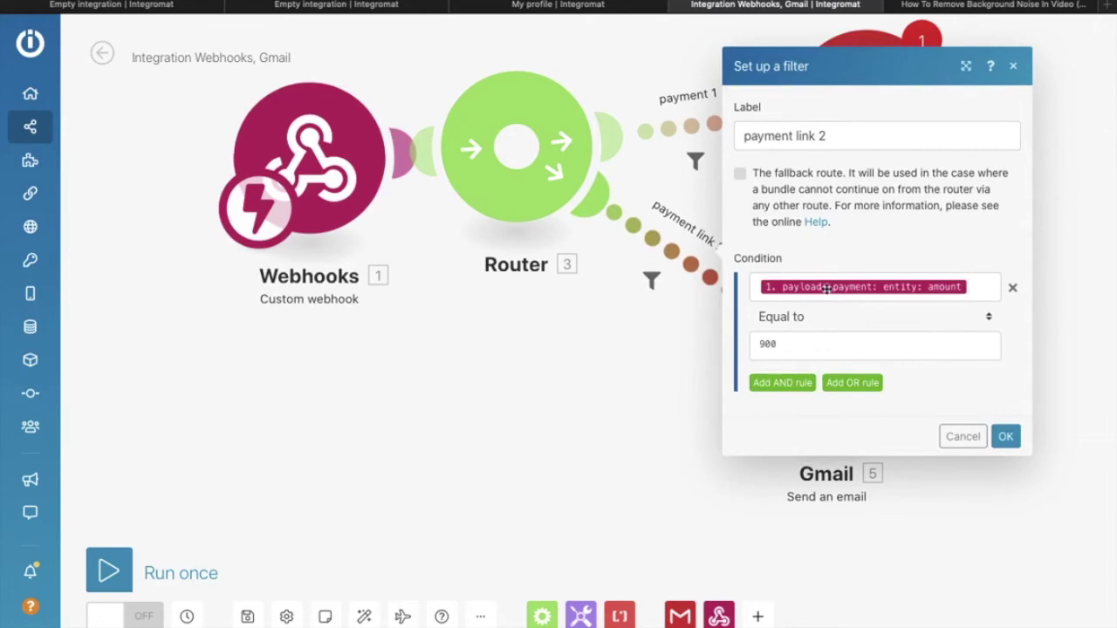
pyautogui.click(978, 291)
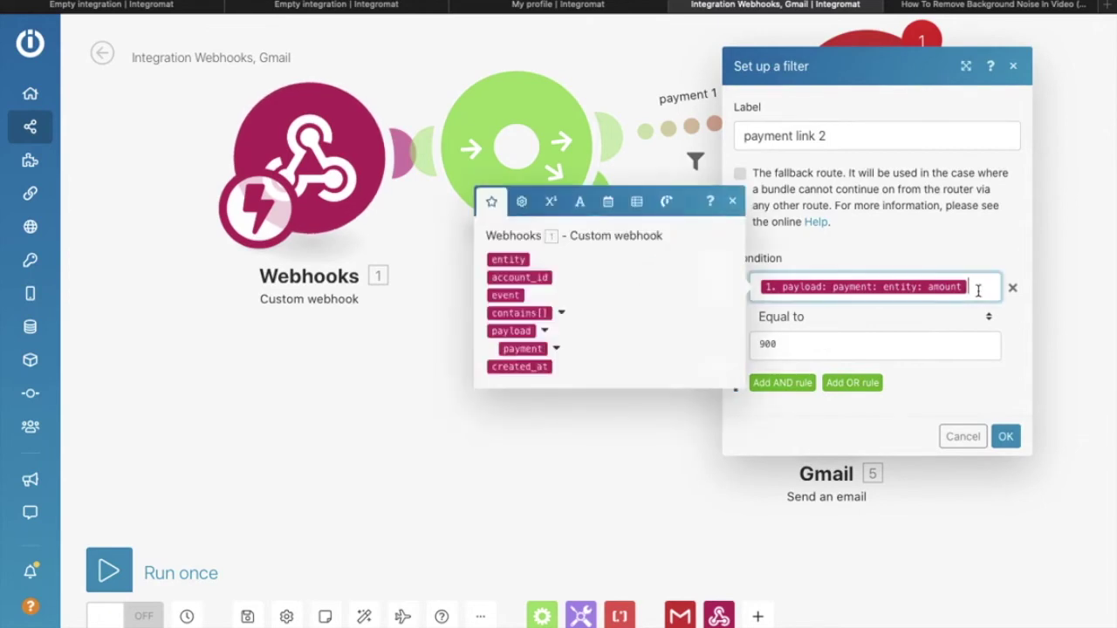
pyautogui.click(560, 359)
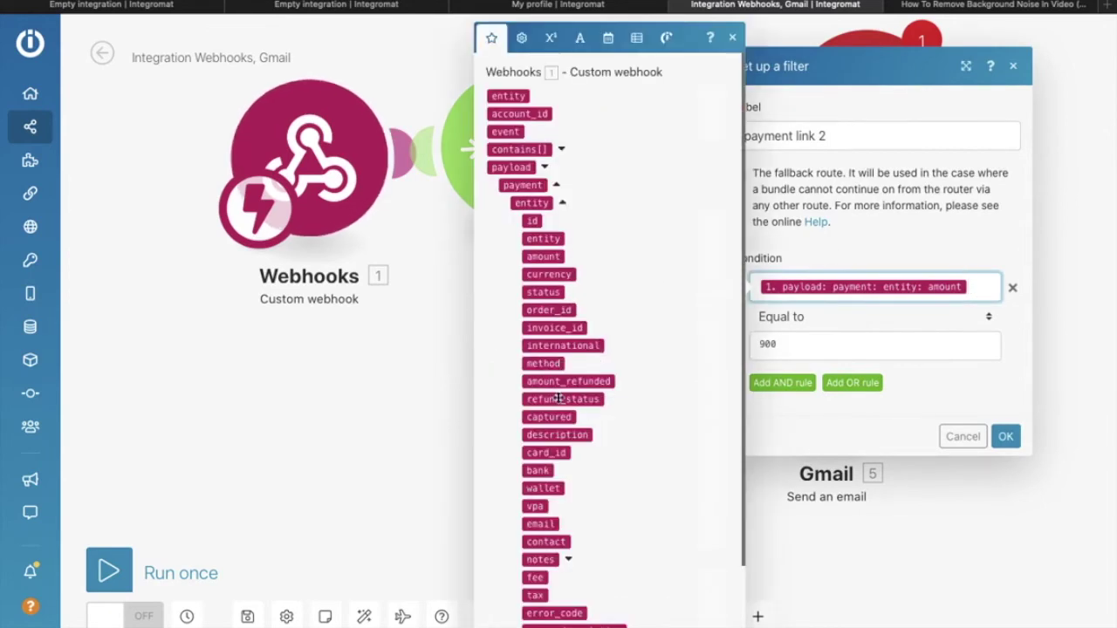
pyautogui.scroll(-3, 554, 393)
pyautogui.scroll(2, 558, 421)
pyautogui.scroll(-2, 558, 422)
pyautogui.scroll(2, 555, 418)
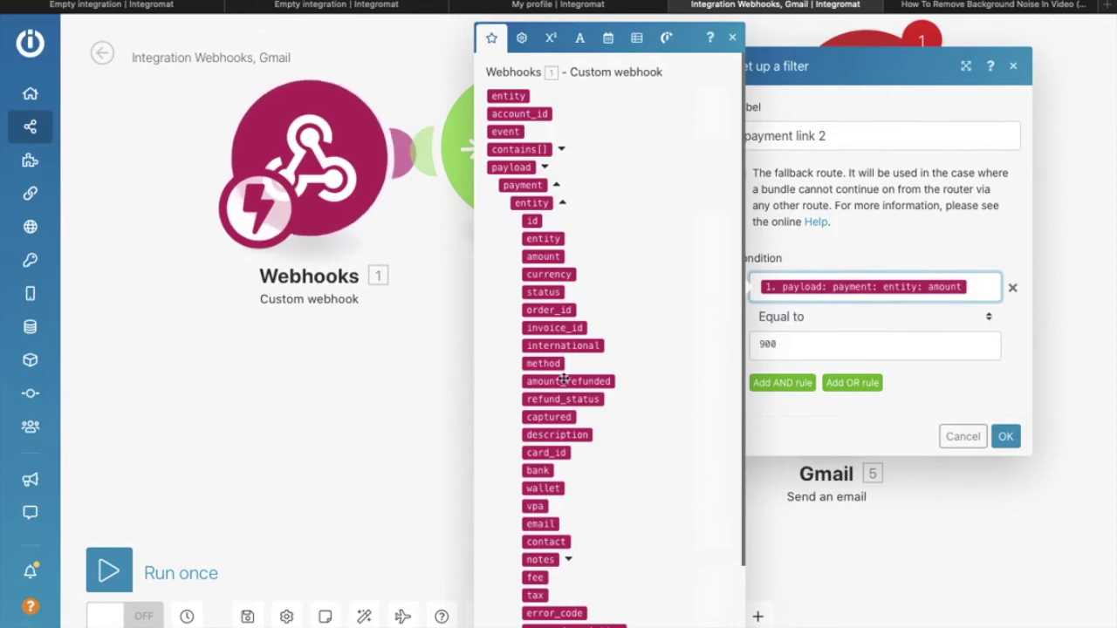
pyautogui.scroll(-2, 551, 483)
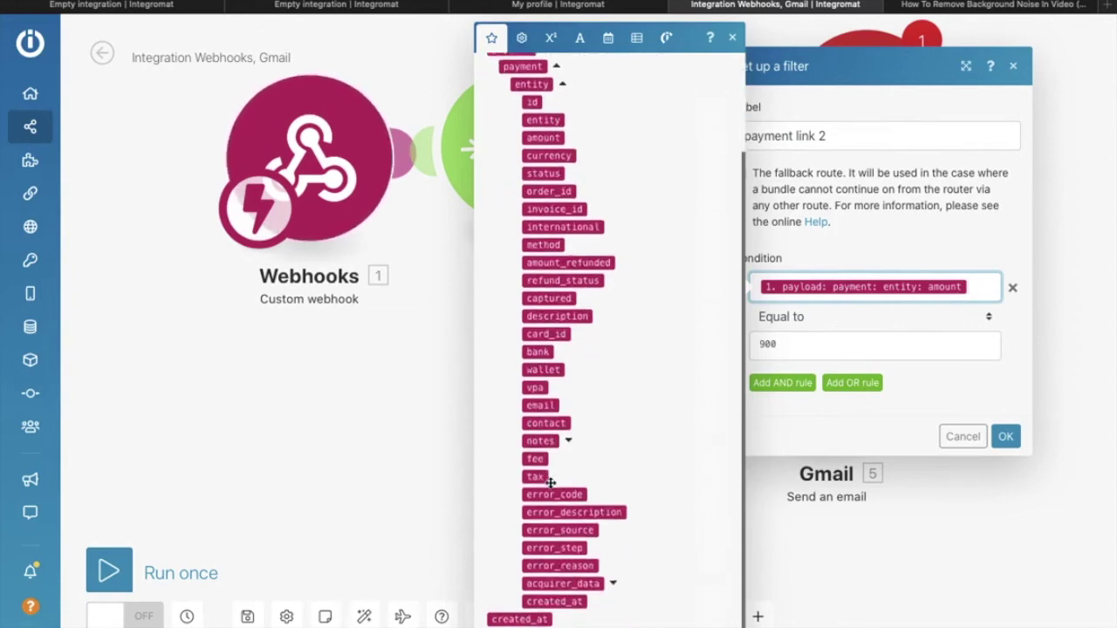
# Close the filter unchanged and move Gmail 4 further right on the canvas.
pyautogui.click(906, 251)
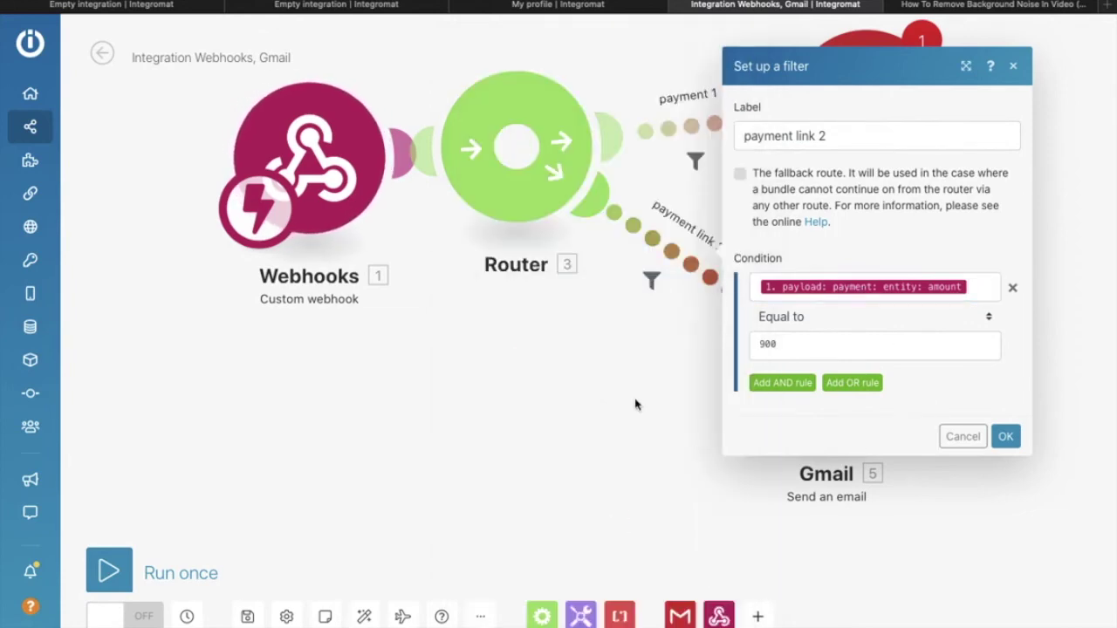
pyautogui.press('Return')
pyautogui.moveTo(811, 129); pyautogui.dragTo(965, 155)
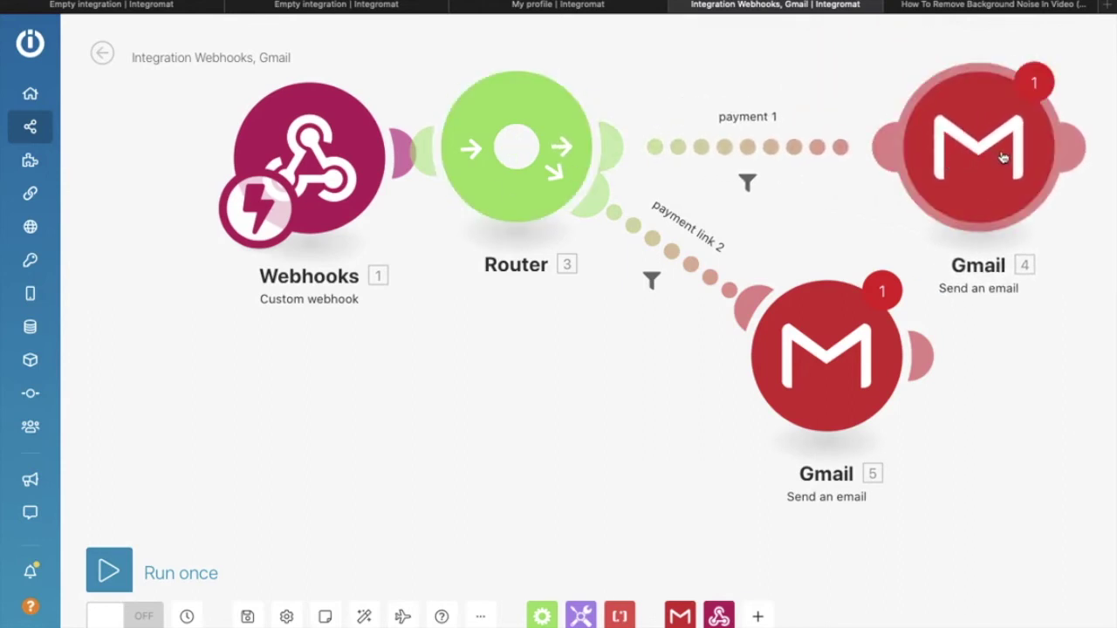
# Open Gmail 4's settings and keep its existing Gmail connection.
pyautogui.click(1002, 157)
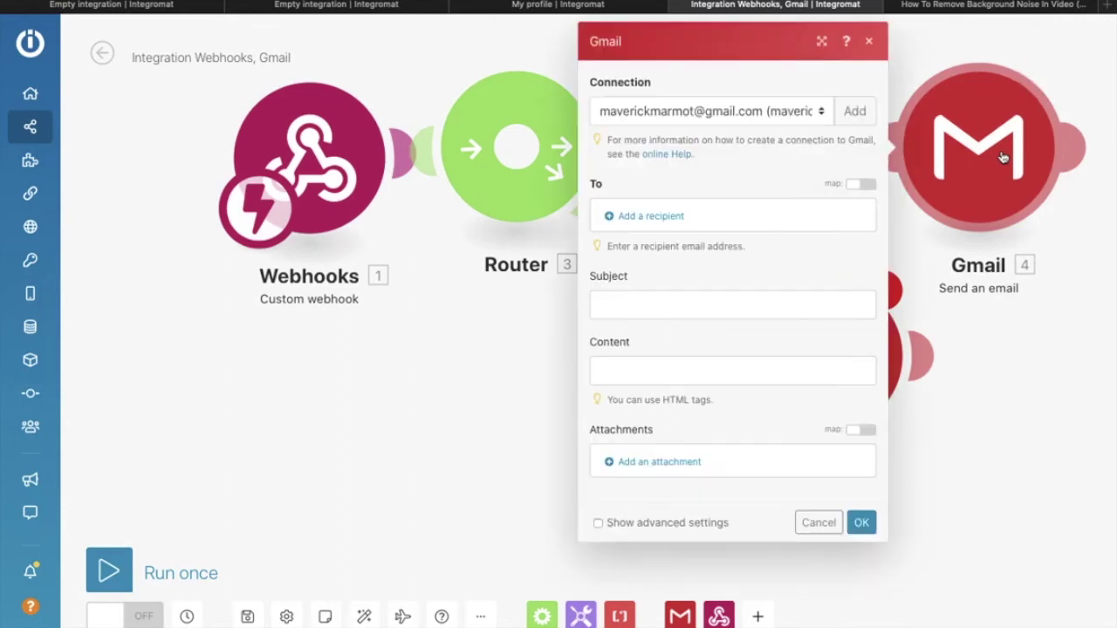
pyautogui.click(717, 114)
pyautogui.click(717, 114)
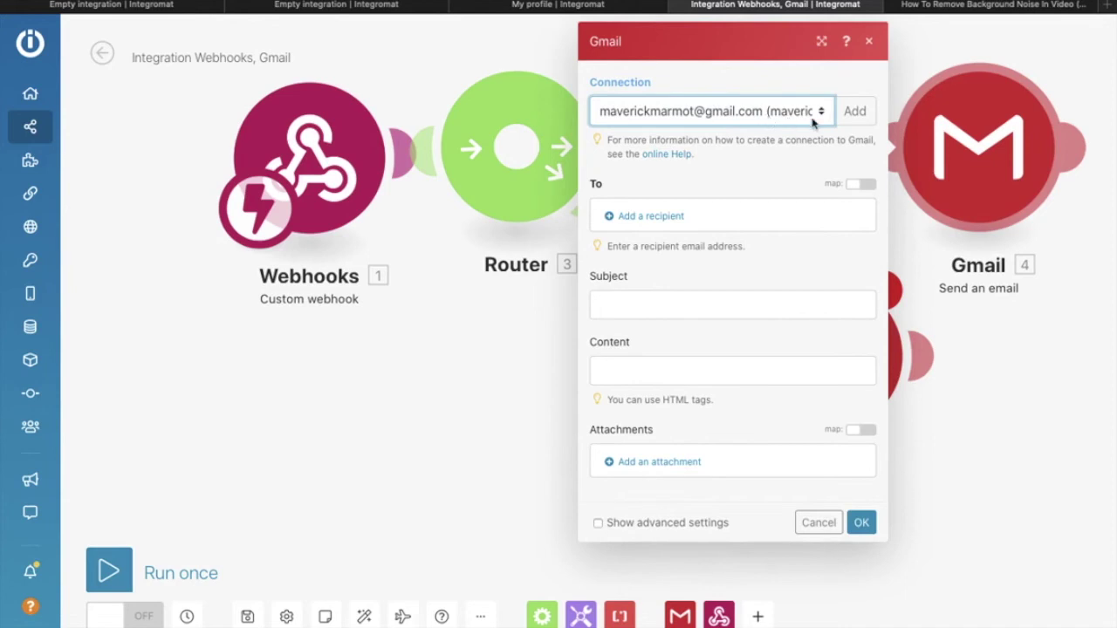
# Cancel creating a new Google connection and start adding a recipient under To.
pyautogui.click(854, 112)
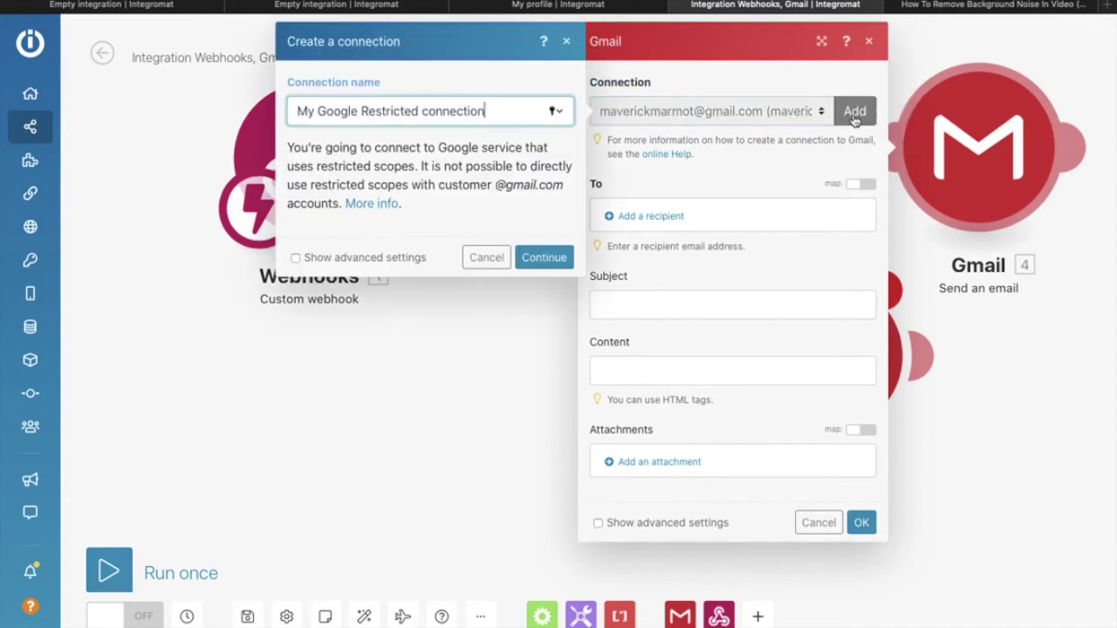
pyautogui.tripleClick(449, 108)
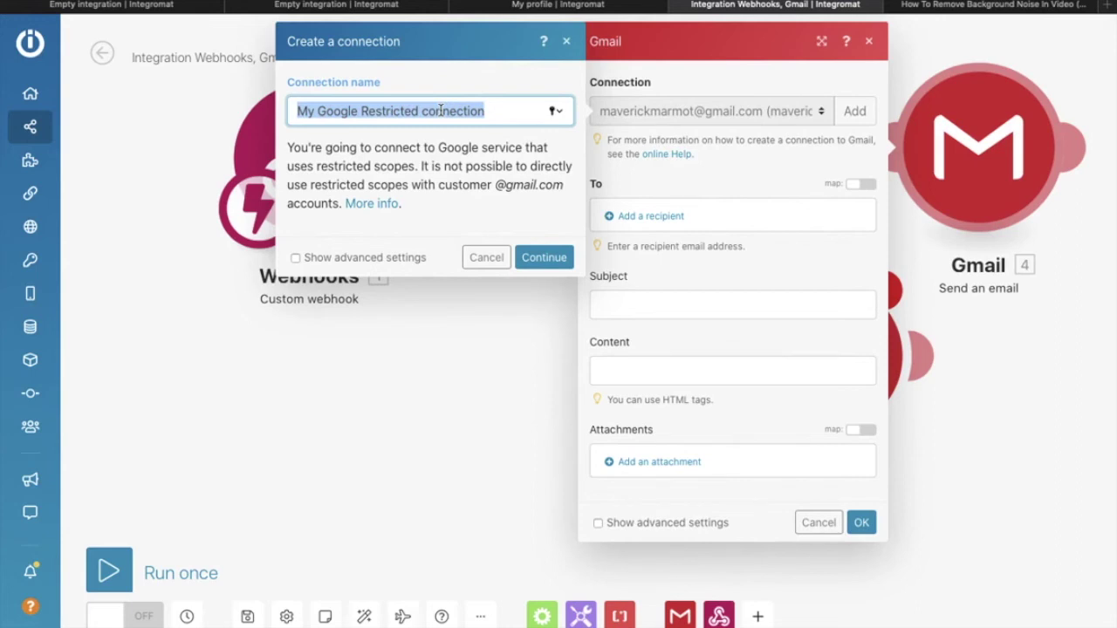
pyautogui.click(645, 174)
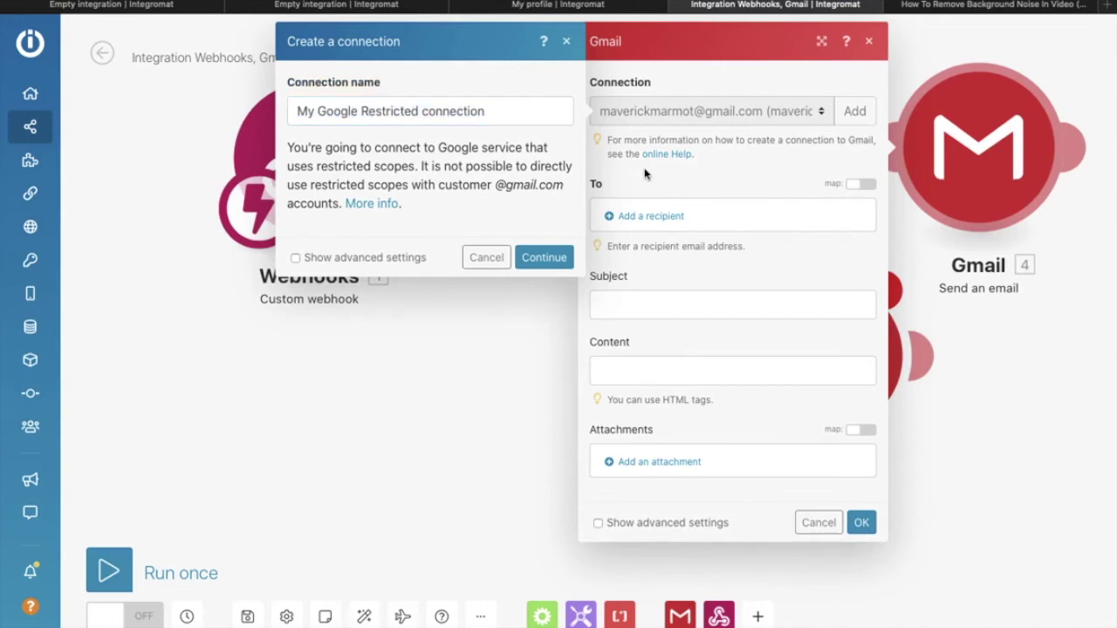
pyautogui.click(566, 41)
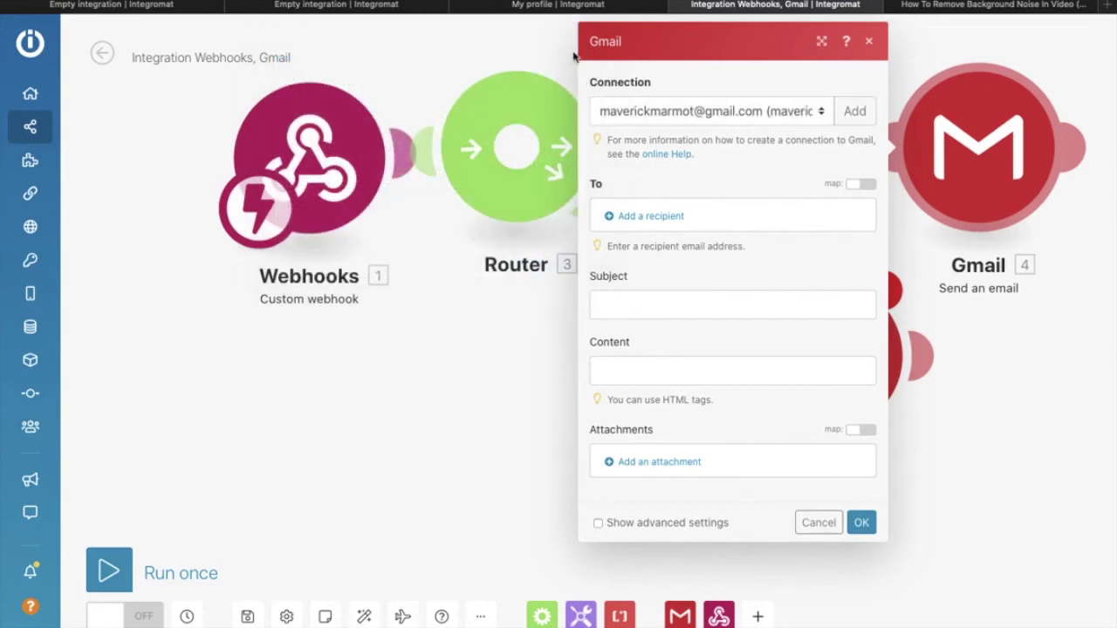
pyautogui.click(609, 216)
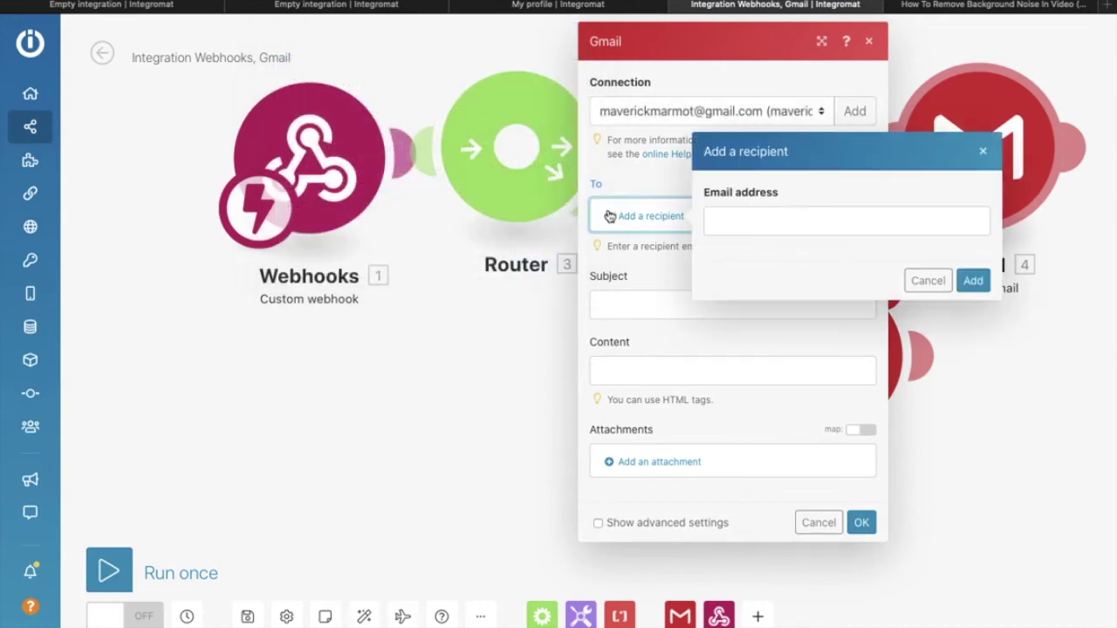
# Map the webhook's payload payment entity email into Gmail 4's To recipient and add it.
pyautogui.click(763, 218)
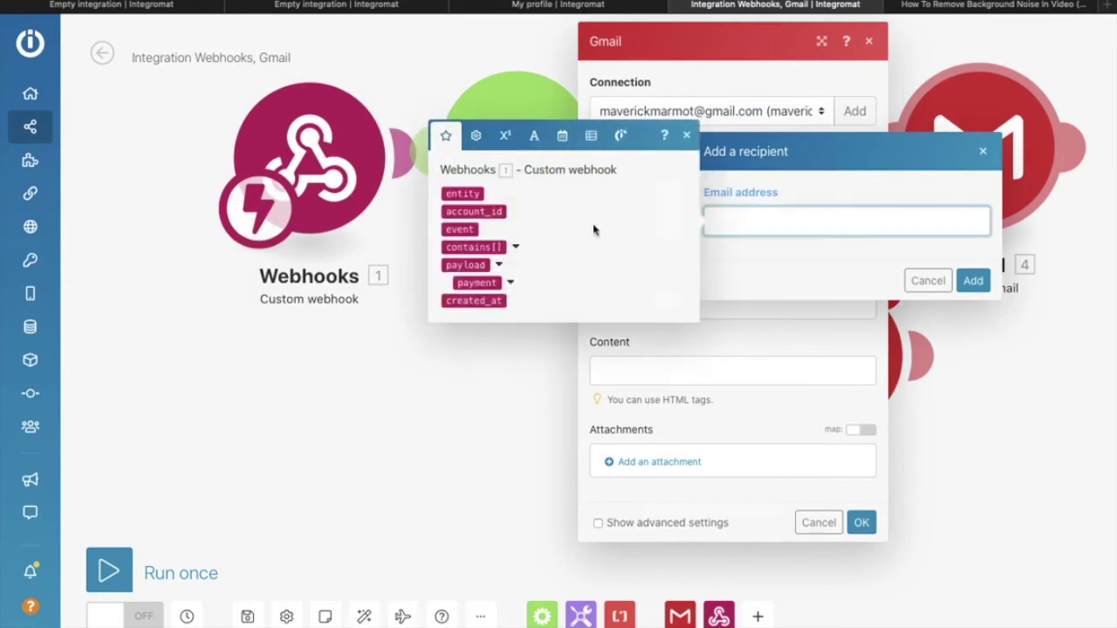
pyautogui.click(510, 282)
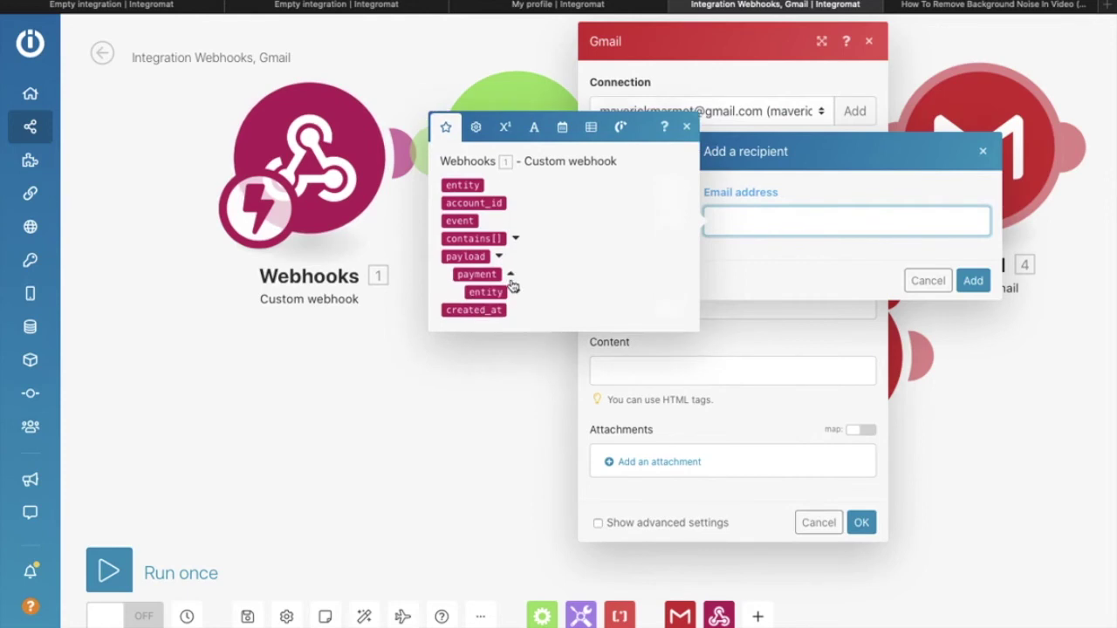
pyautogui.click(514, 293)
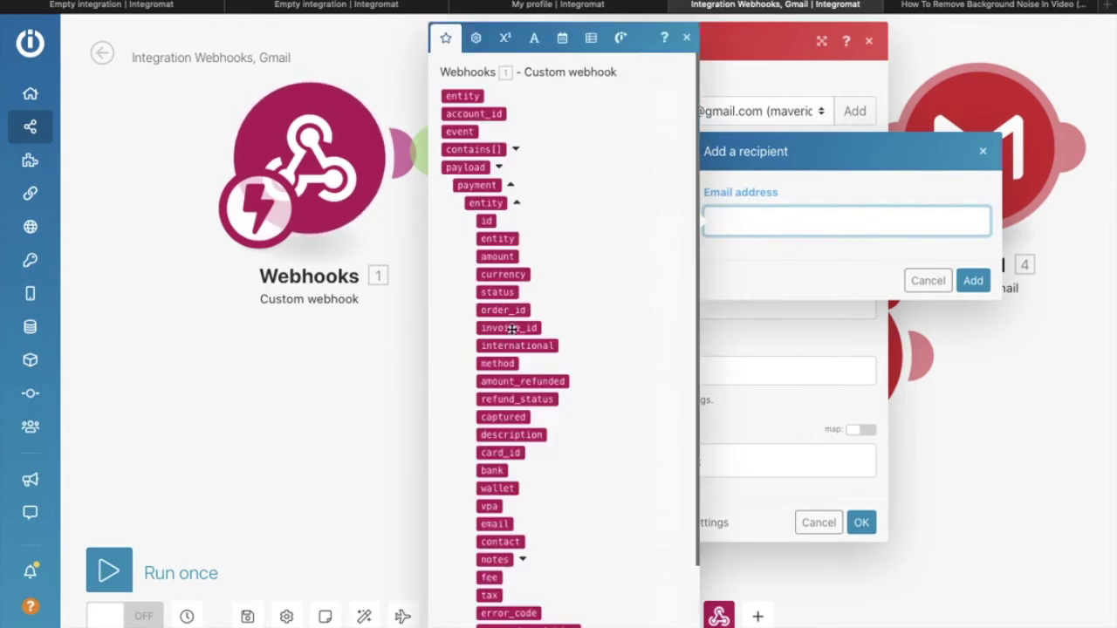
pyautogui.moveTo(498, 324); pyautogui.dragTo(511, 366)
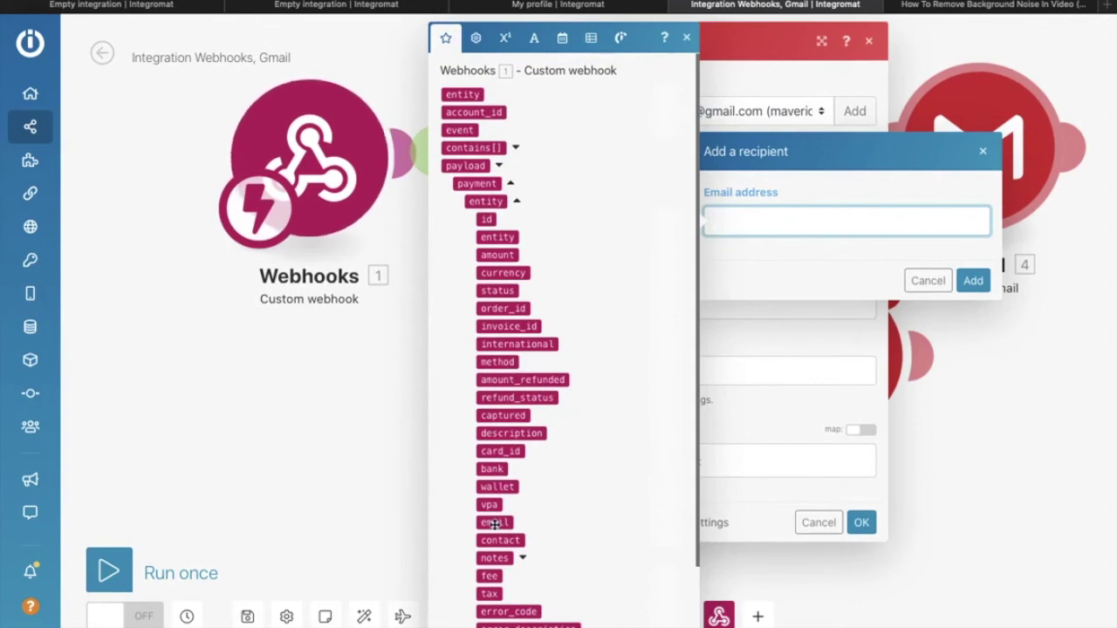
pyautogui.moveTo(494, 523); pyautogui.dragTo(494, 524)
pyautogui.click(495, 523)
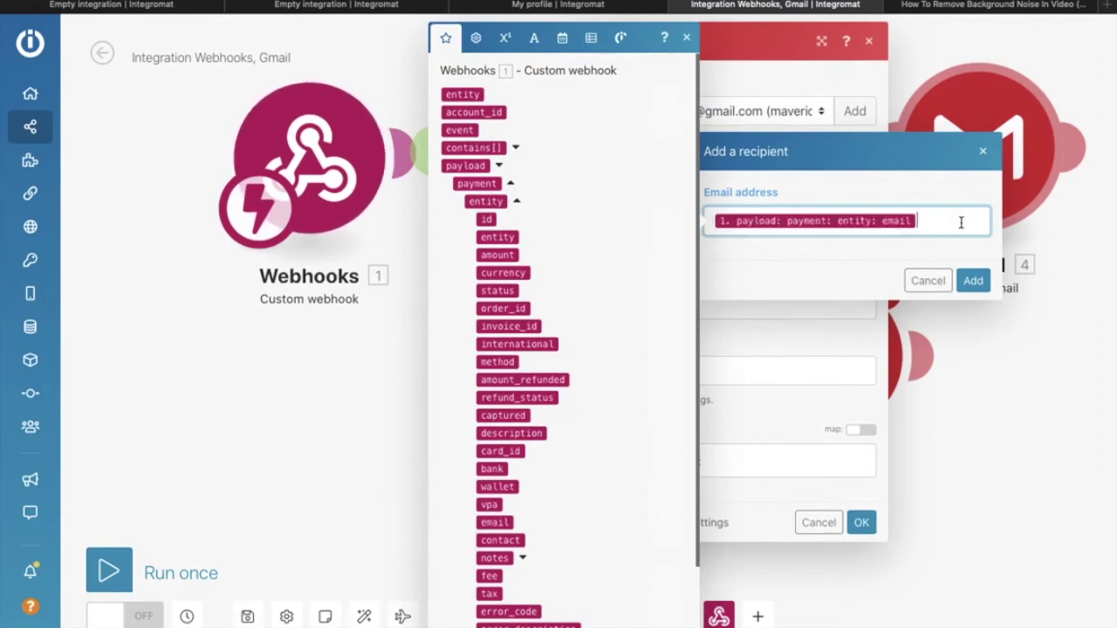
pyautogui.click(974, 280)
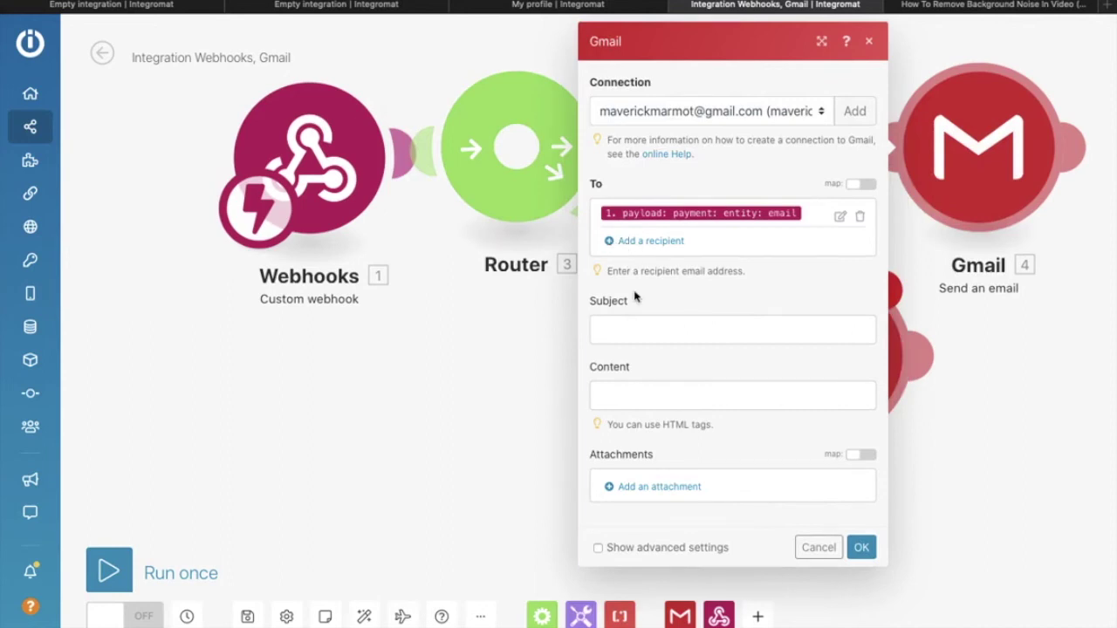
# Enter the subject 'thank you for your order' and the body 'hello' in Gmail 4.
pyautogui.click(639, 330)
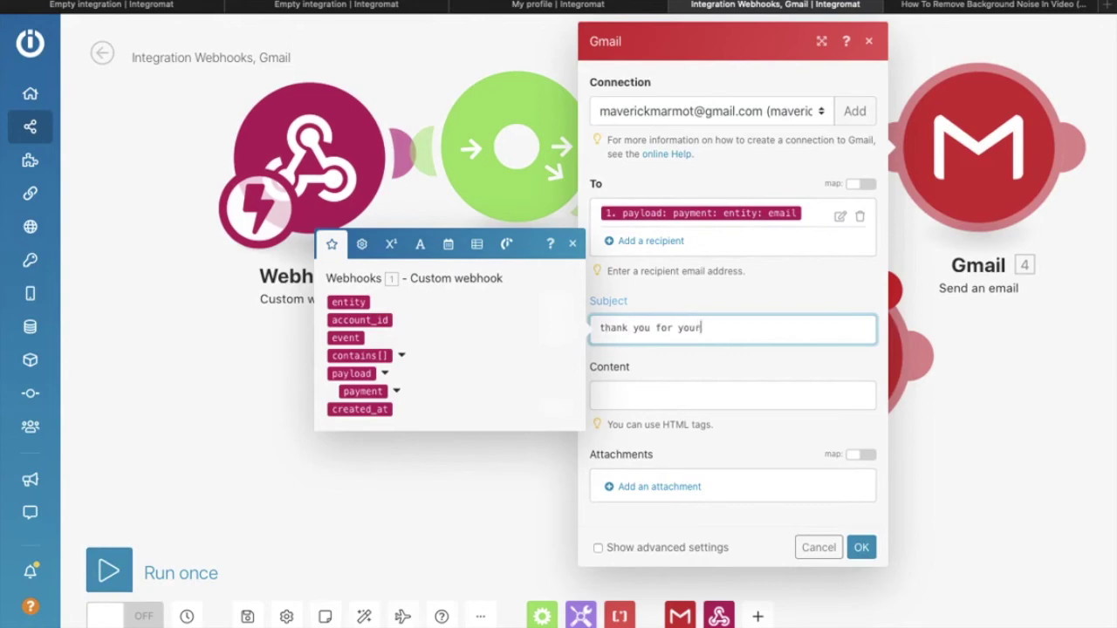
pyautogui.click(747, 373)
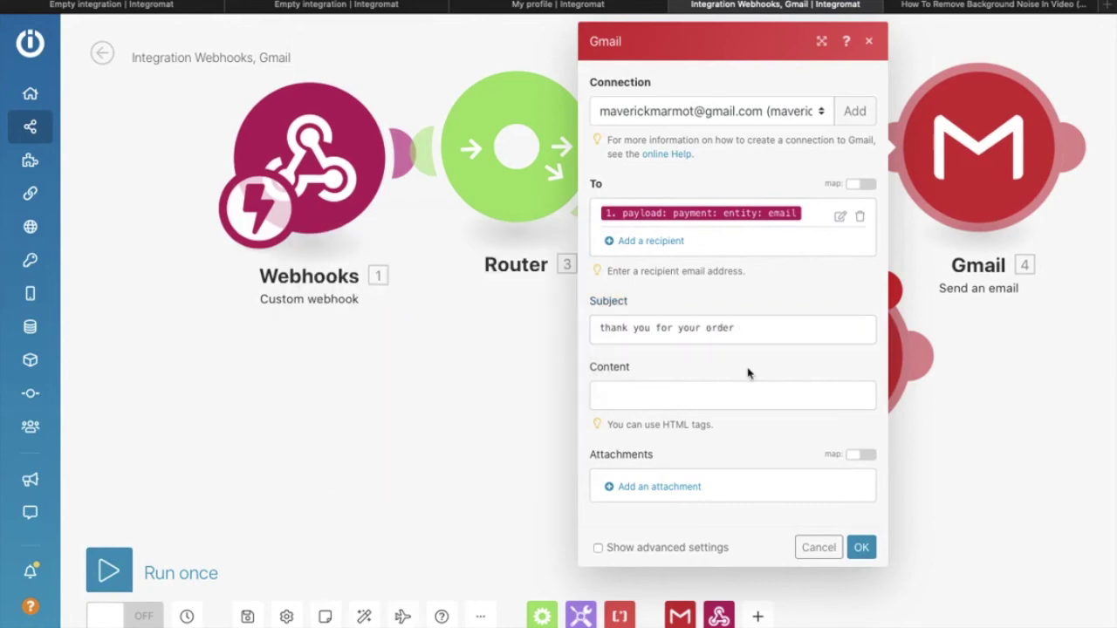
pyautogui.click(632, 387)
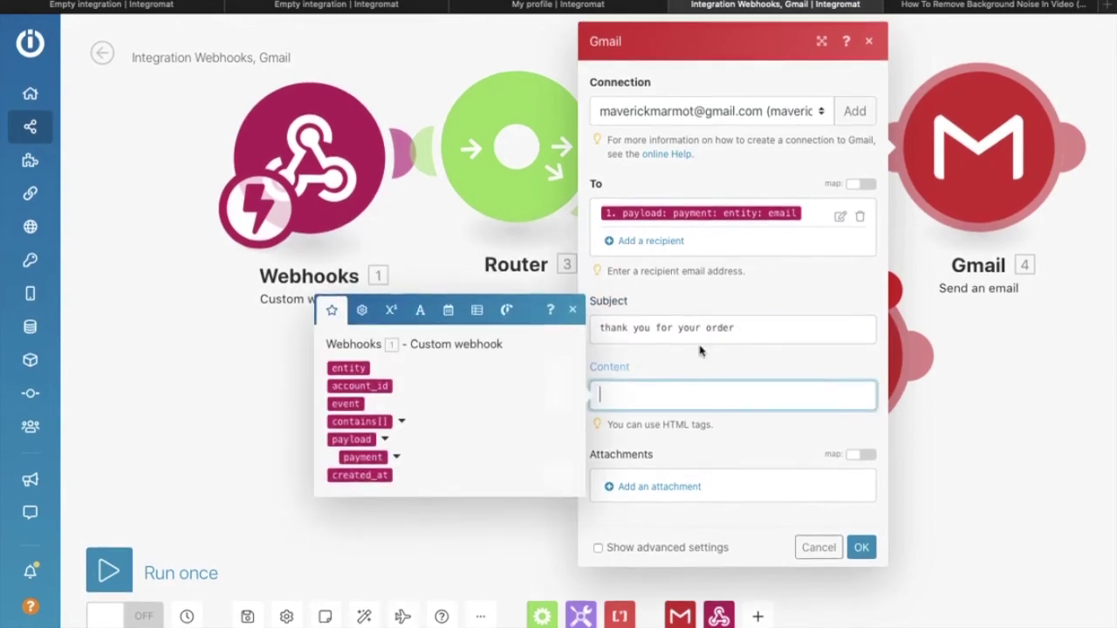
pyautogui.click(704, 368)
pyautogui.click(651, 386)
pyautogui.click(396, 457)
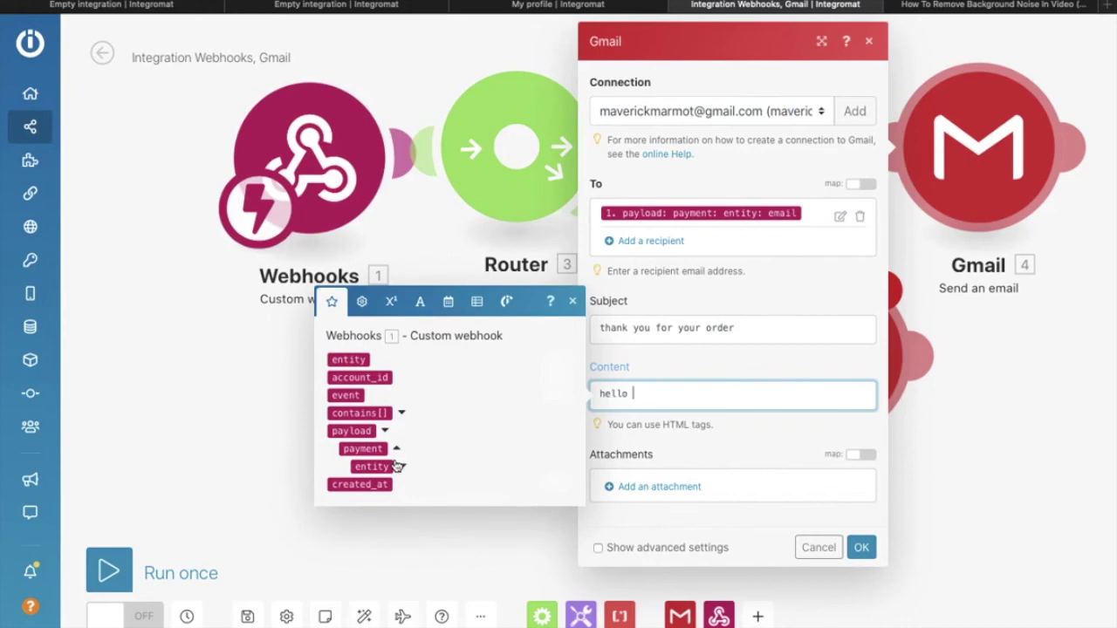
pyautogui.click(402, 469)
pyautogui.scroll(-2, 403, 506)
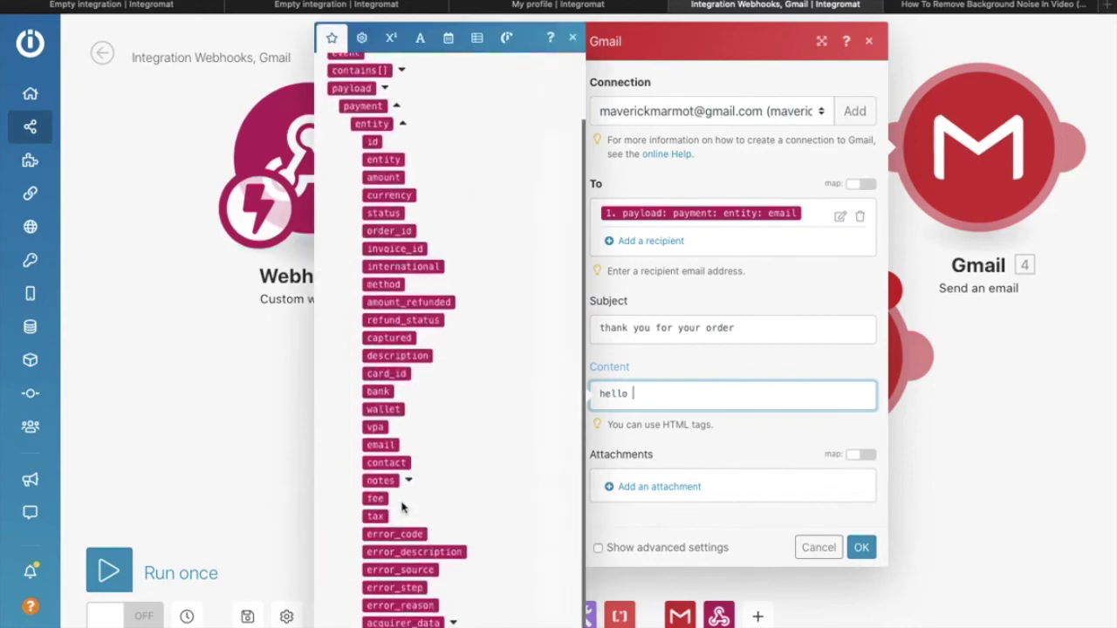
pyautogui.scroll(2, 409, 253)
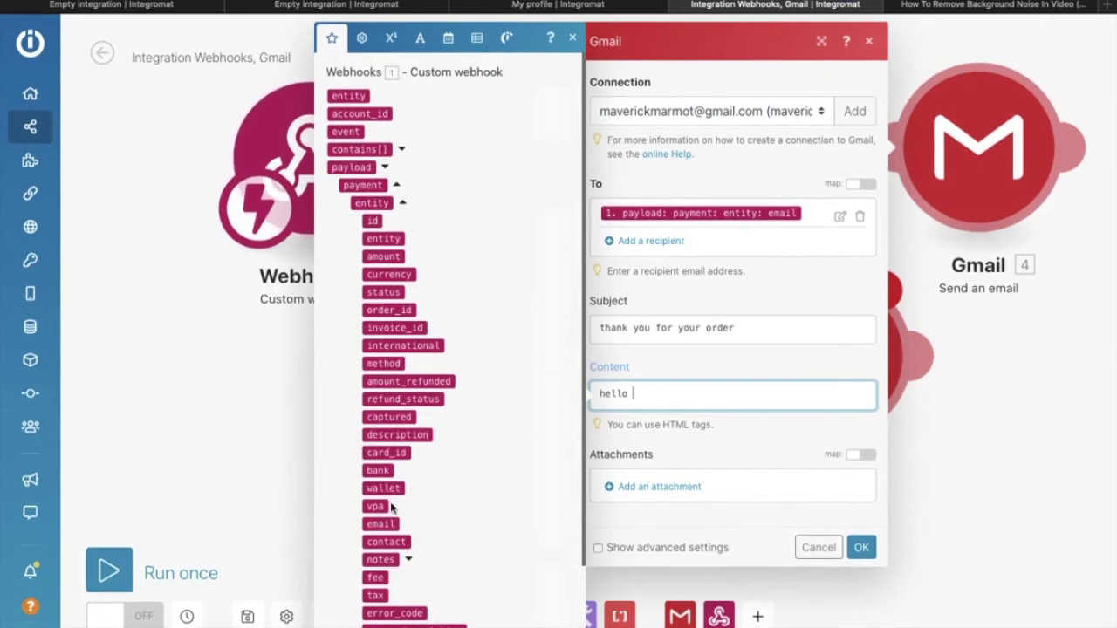
pyautogui.scroll(-1, 389, 559)
pyautogui.scroll(-1, 389, 560)
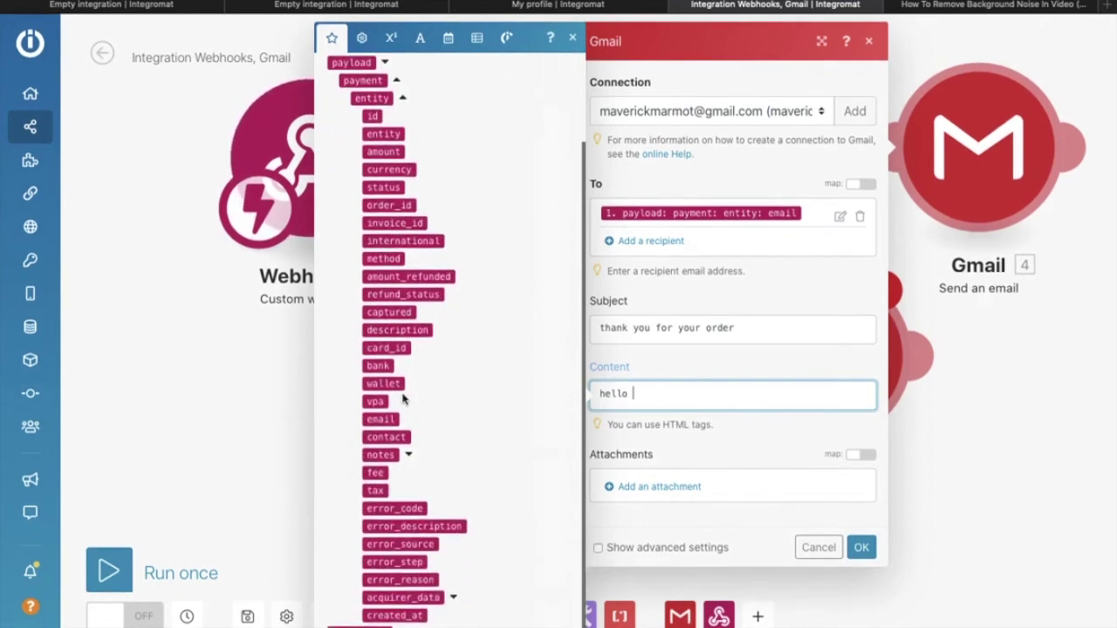
pyautogui.scroll(2, 416, 226)
pyautogui.scroll(-2, 407, 392)
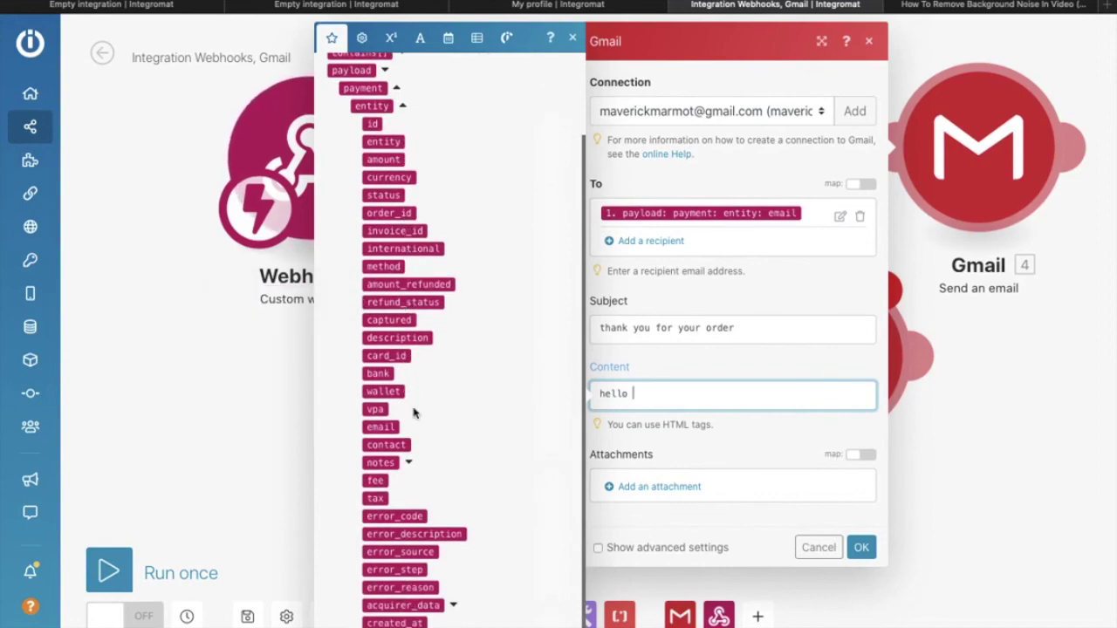
pyautogui.scroll(-1, 420, 416)
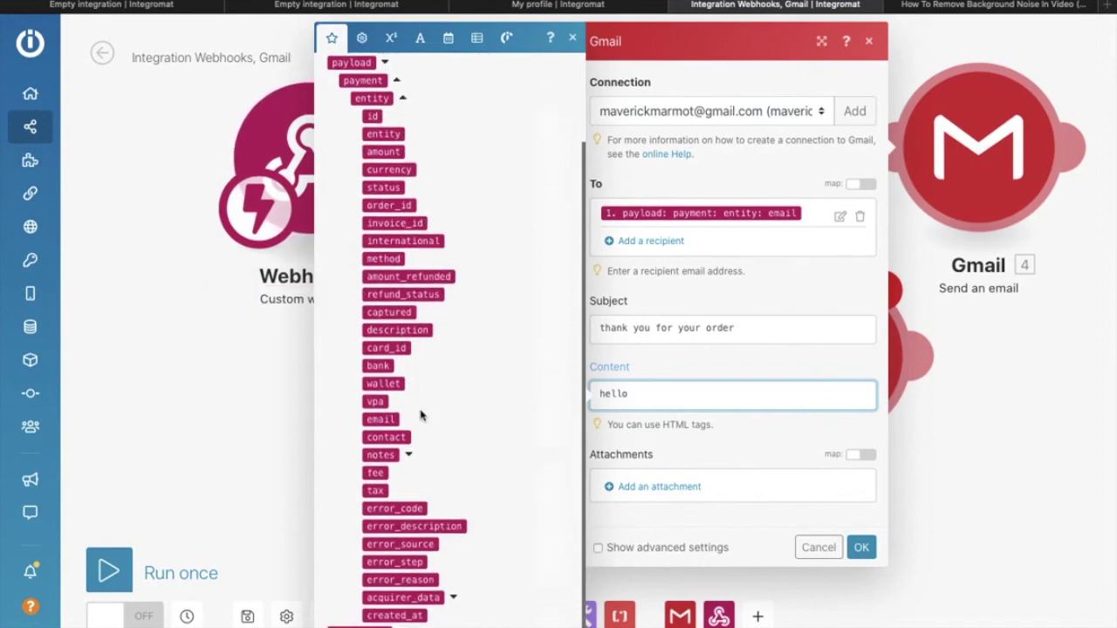
pyautogui.click(672, 359)
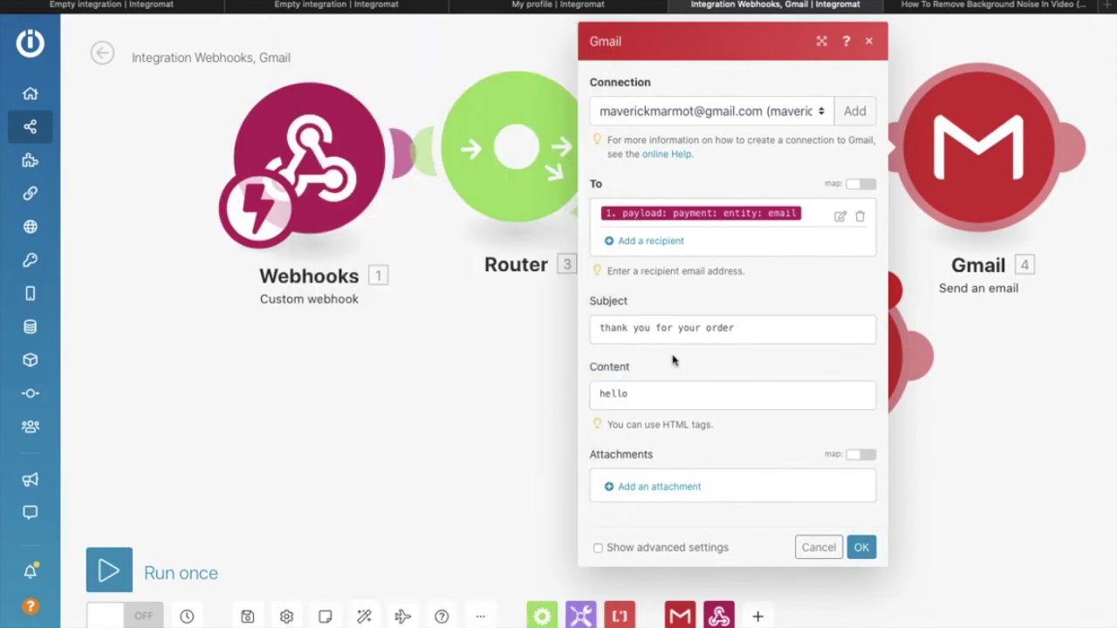
# Dismiss the attachment form without adding one and close the Gmail 4 settings.
pyautogui.click(609, 489)
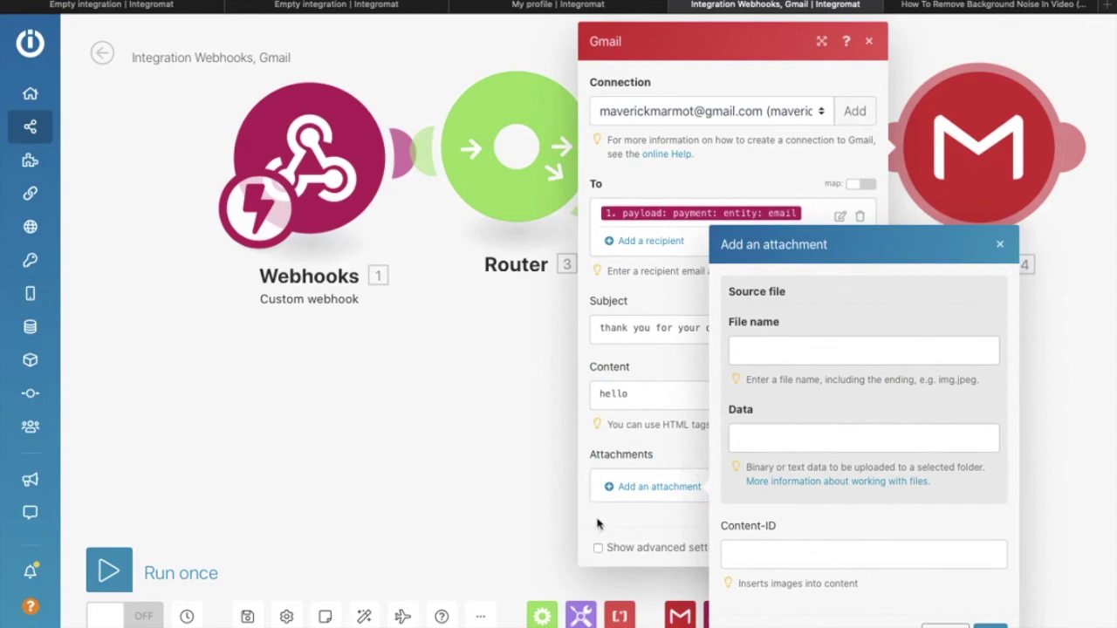
pyautogui.click(999, 247)
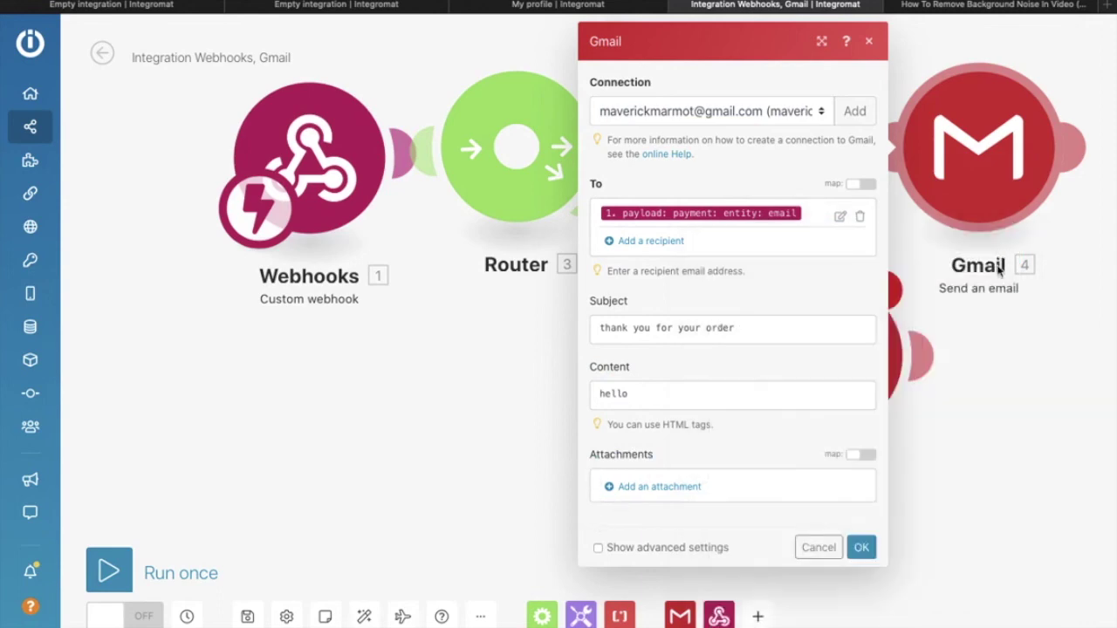
pyautogui.press('Escape')
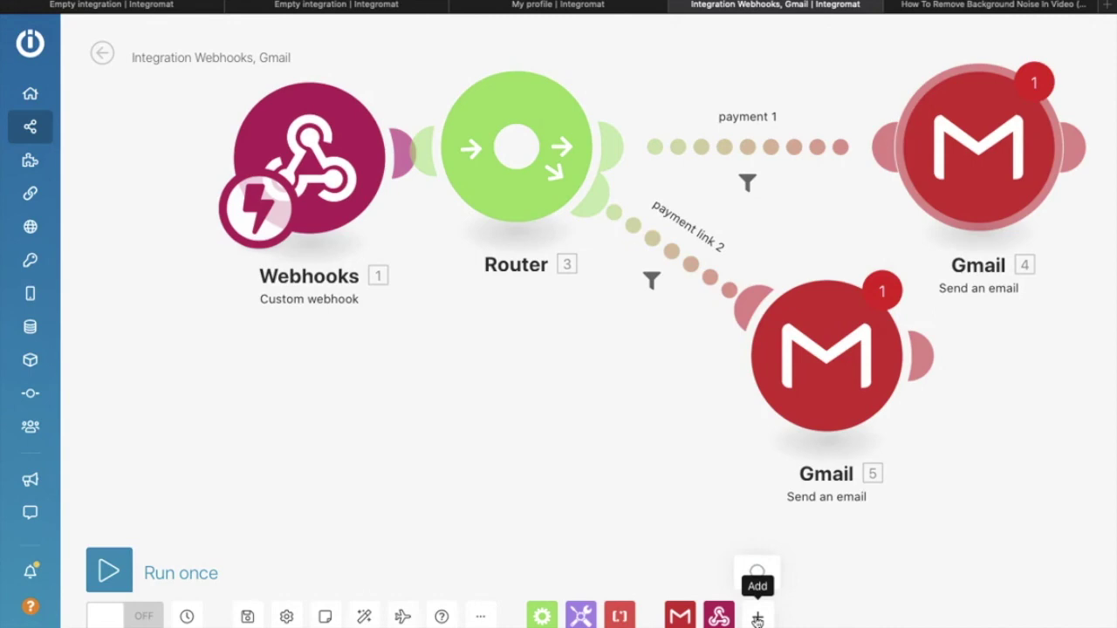
# Scroll through the app list, then close it without adding anything.
pyautogui.click(756, 617)
pyautogui.scroll(-5, 822, 464)
pyautogui.scroll(-20, 822, 464)
pyautogui.scroll(-10, 822, 464)
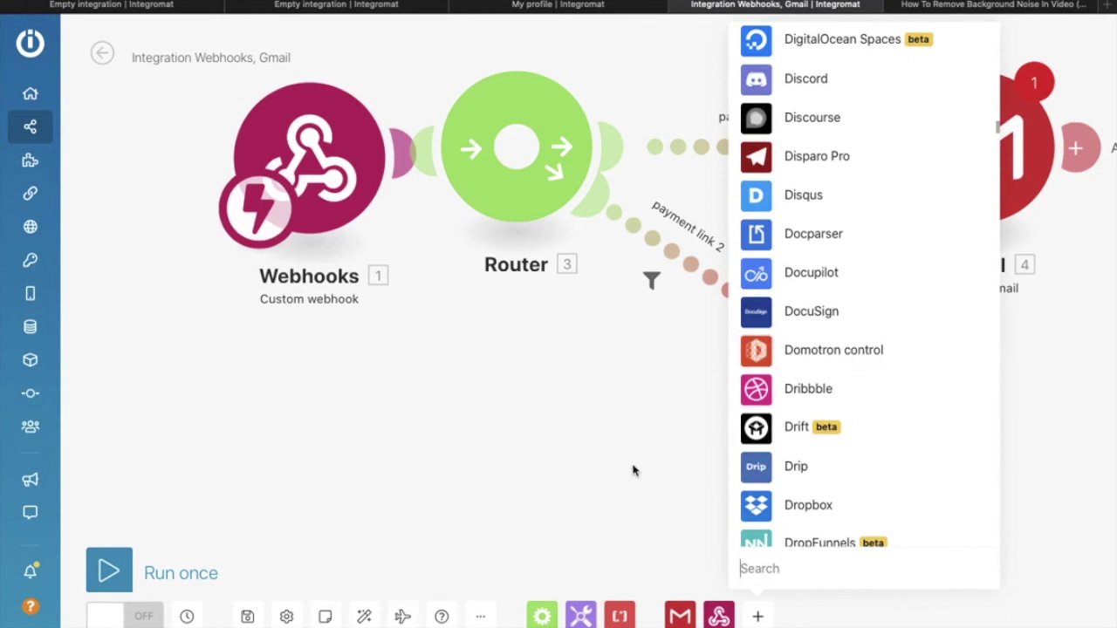
pyautogui.click(634, 472)
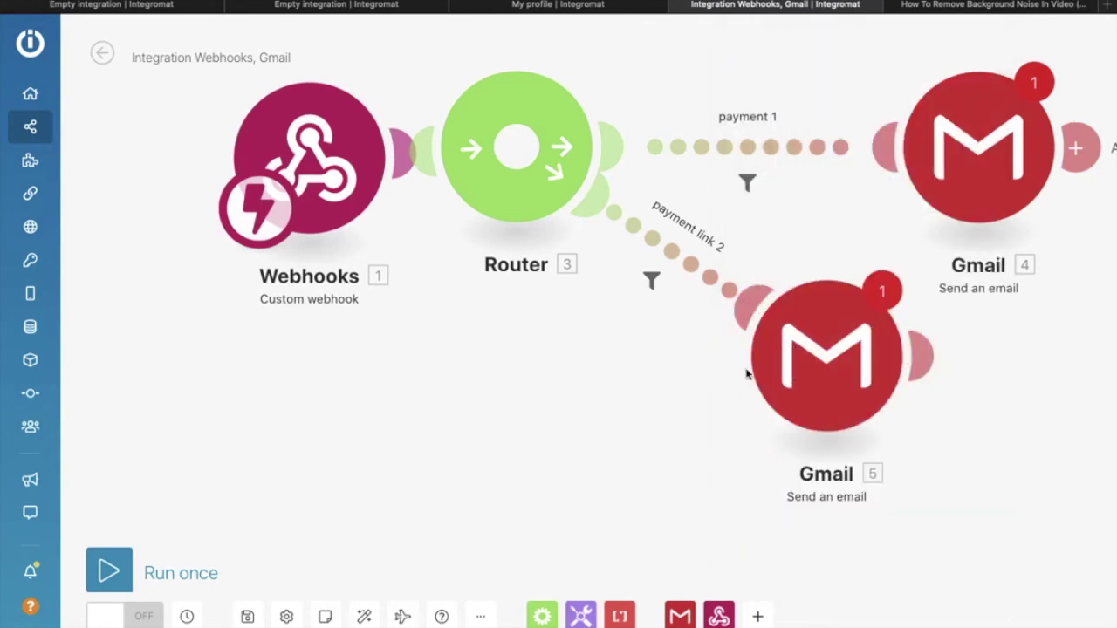
# Search 'drive', add Google Drive to the toolbar, and browse its actions before closing the list.
pyautogui.click(759, 618)
pyautogui.write('drive')
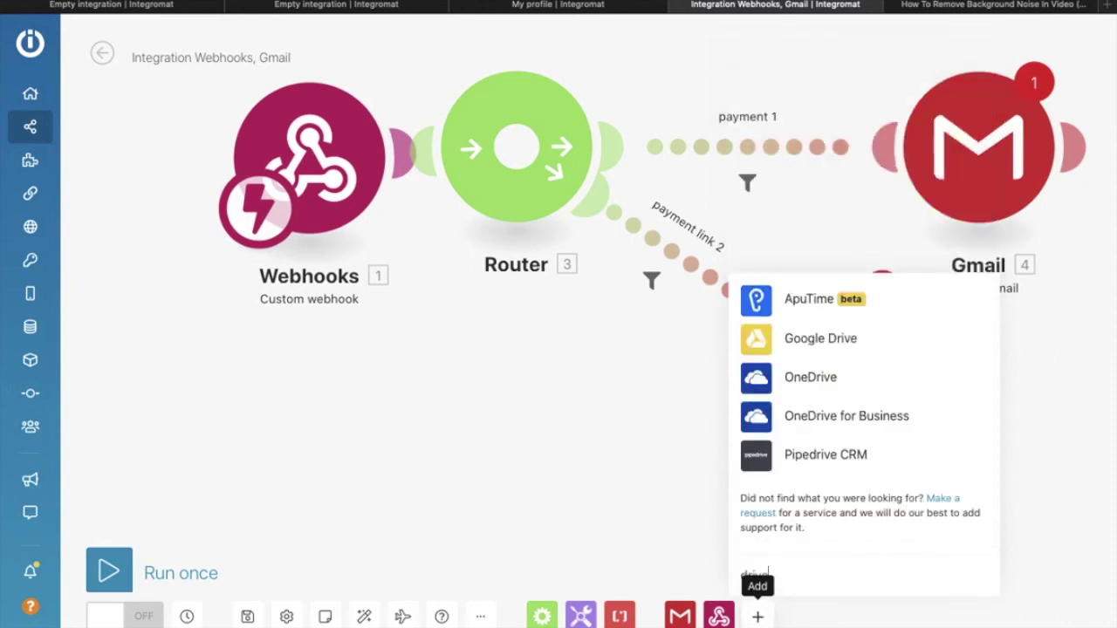
pyautogui.click(756, 339)
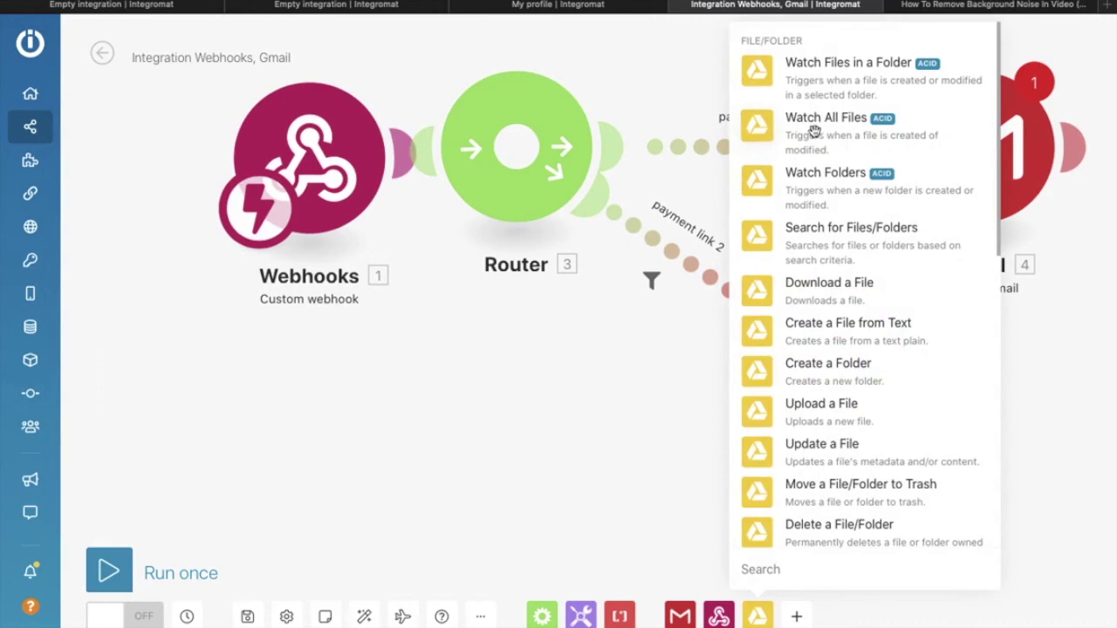
pyautogui.scroll(-8, 817, 440)
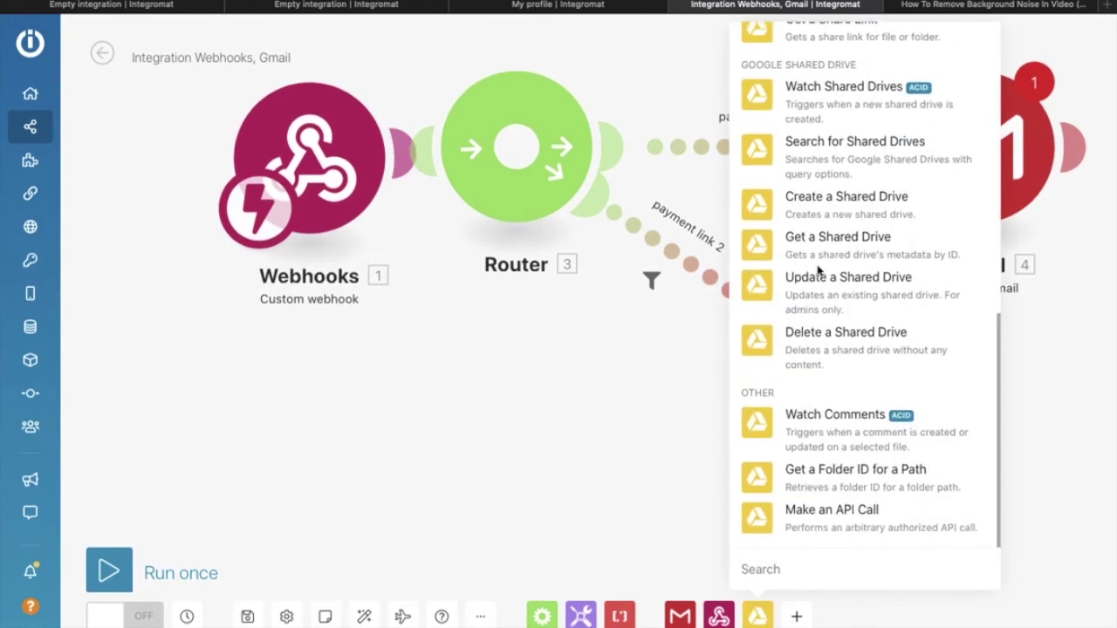
pyautogui.scroll(8, 817, 272)
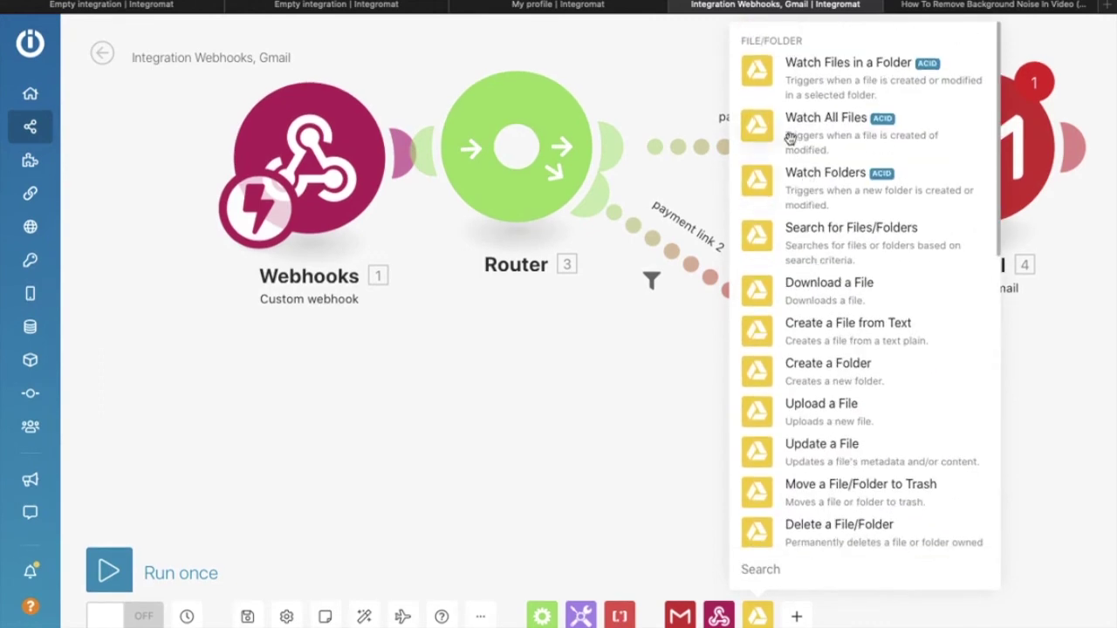
pyautogui.scroll(-1, 810, 231)
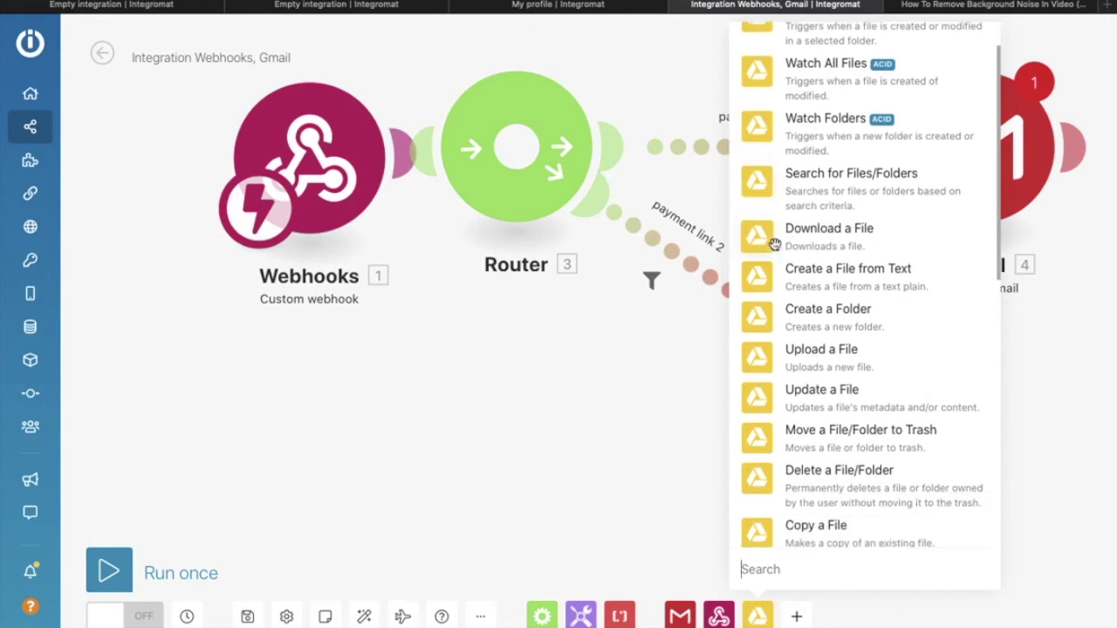
pyautogui.scroll(-5, 820, 291)
pyautogui.scroll(-4, 823, 349)
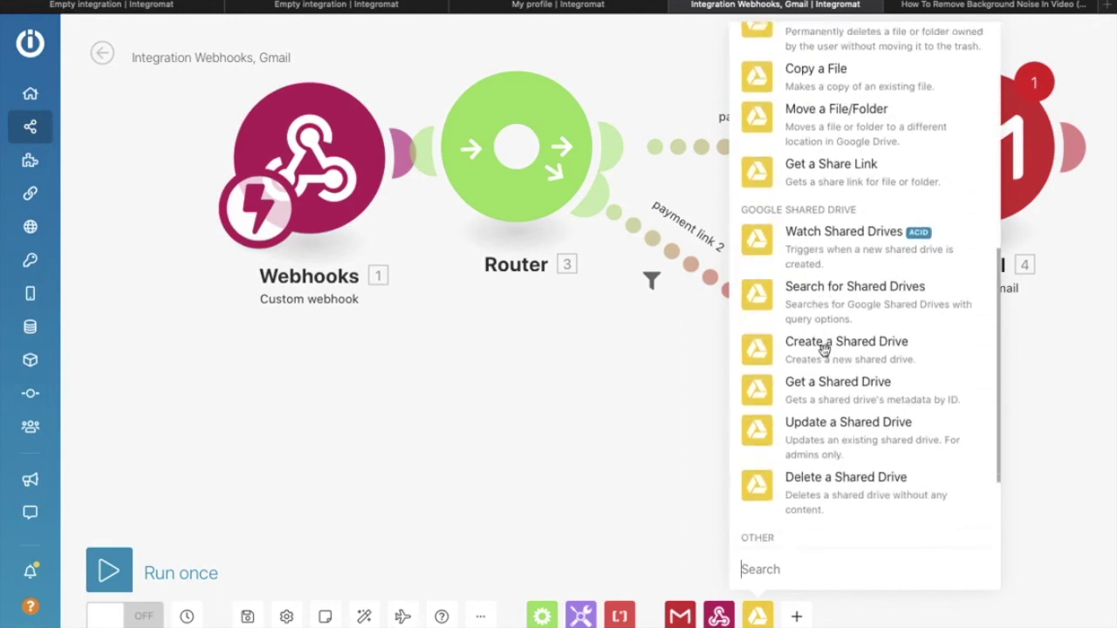
pyautogui.scroll(-1, 824, 349)
pyautogui.scroll(2, 835, 287)
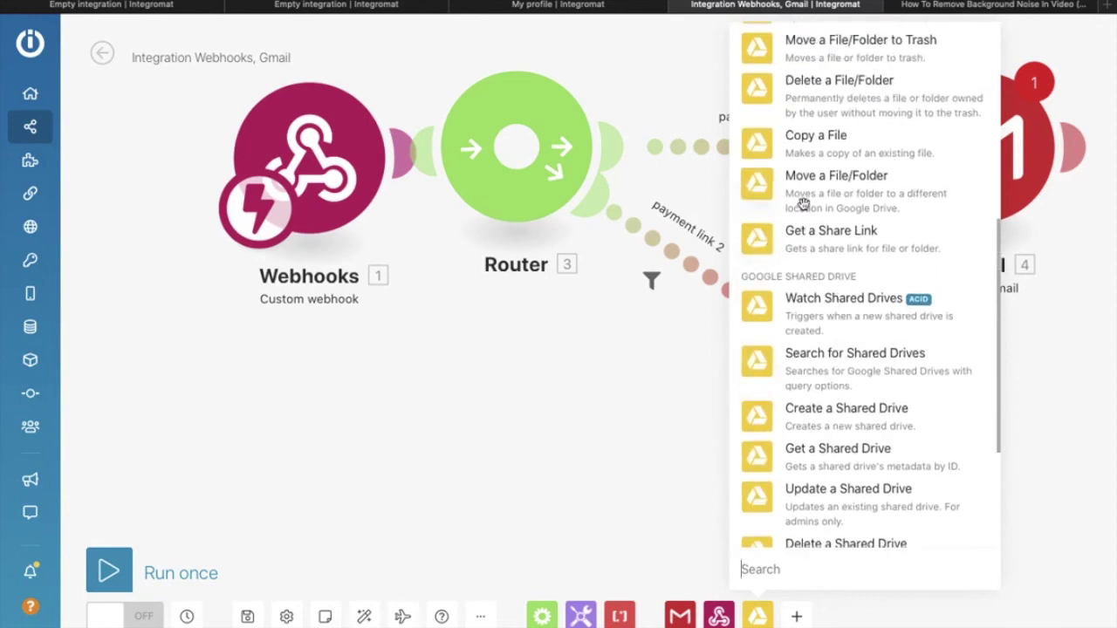
pyautogui.scroll(2, 803, 203)
pyautogui.scroll(5, 802, 203)
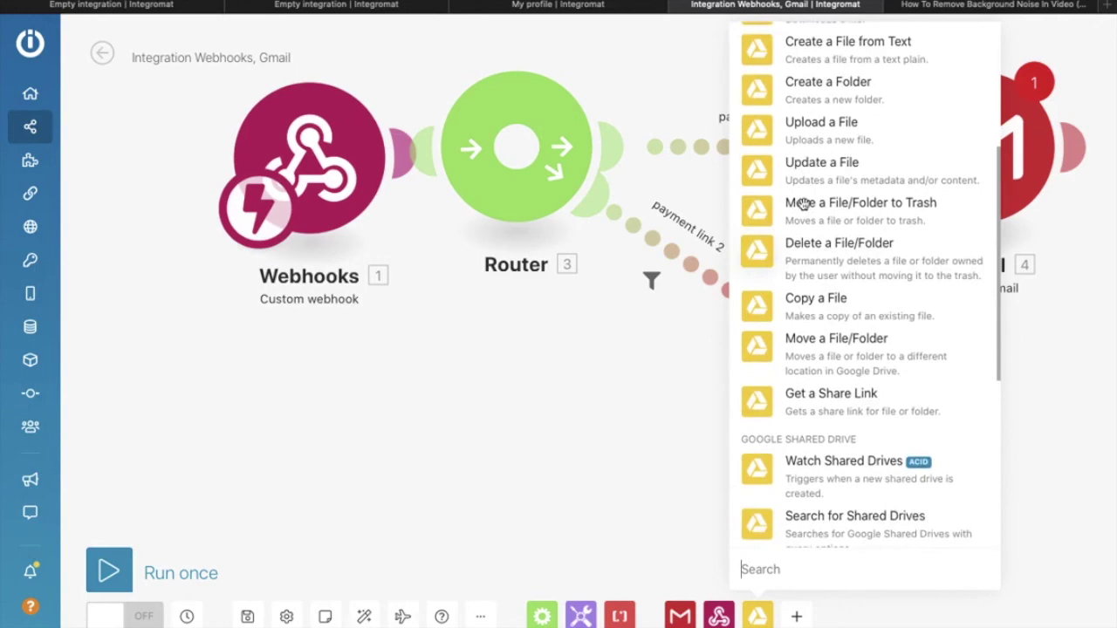
pyautogui.click(601, 408)
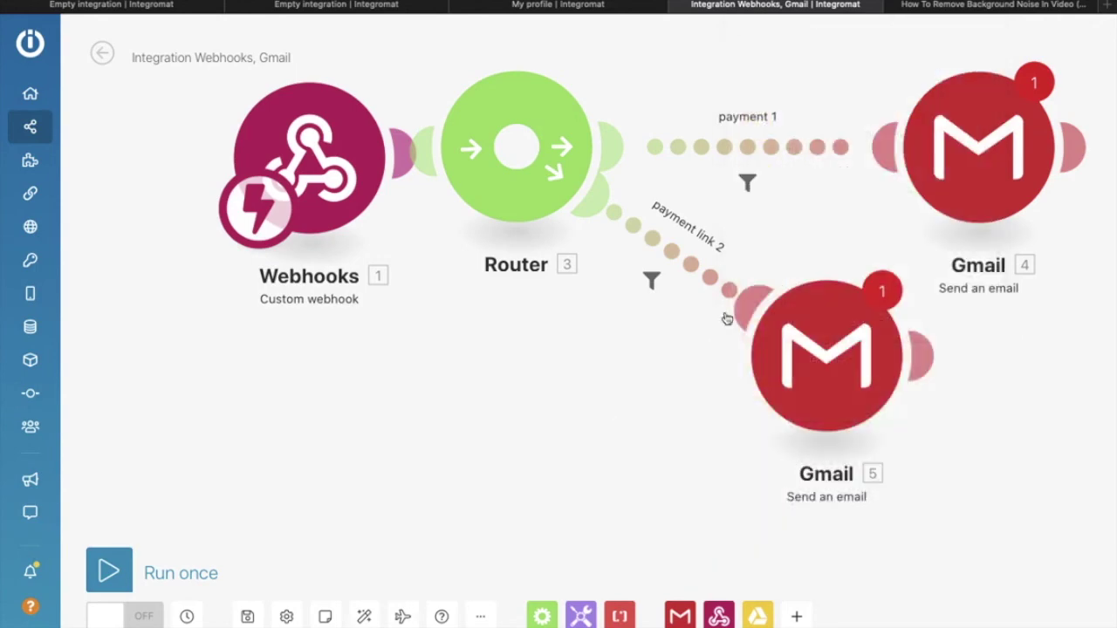
# Move Gmail 5 and the Router lower, then open and close Gmail 5's recipient dialog unchanged.
pyautogui.moveTo(823, 349); pyautogui.dragTo(885, 409)
pyautogui.moveTo(514, 112); pyautogui.dragTo(523, 218)
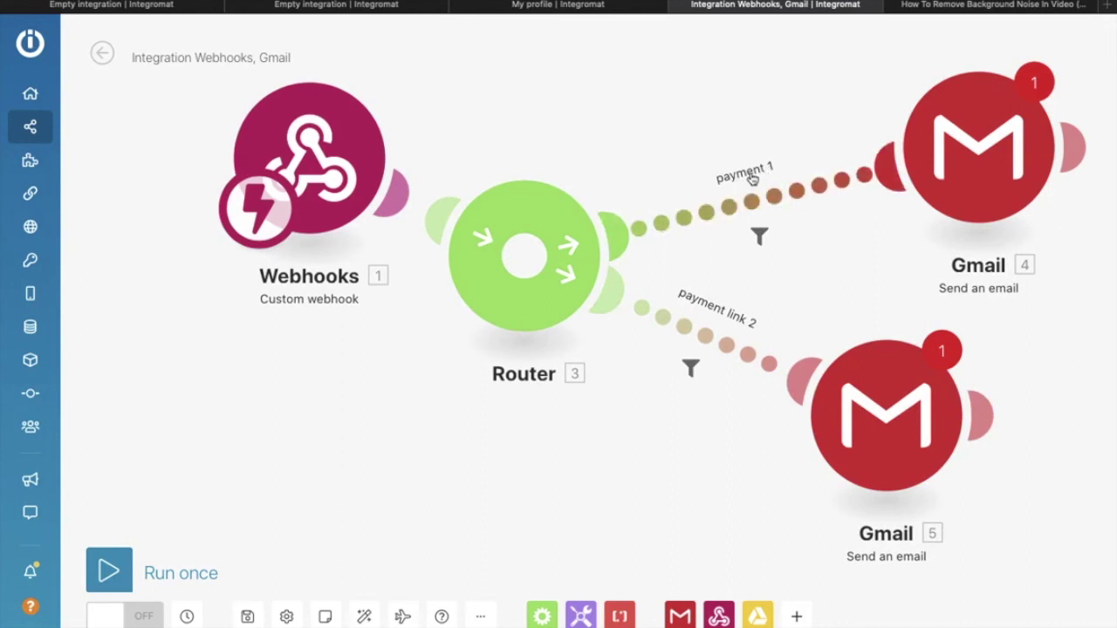
pyautogui.click(858, 381)
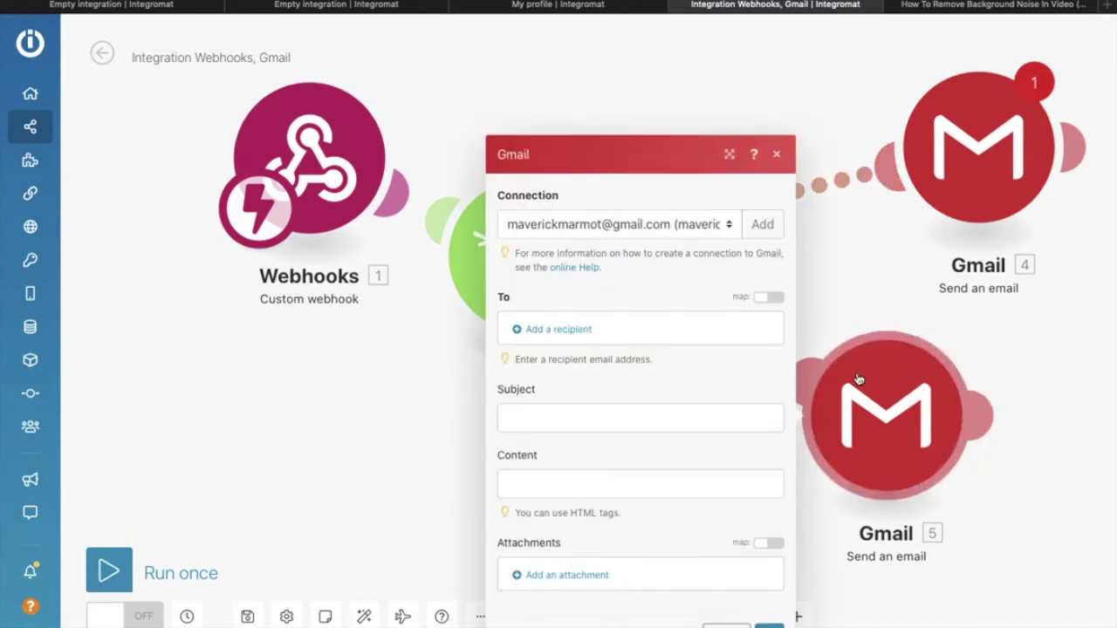
pyautogui.click(557, 330)
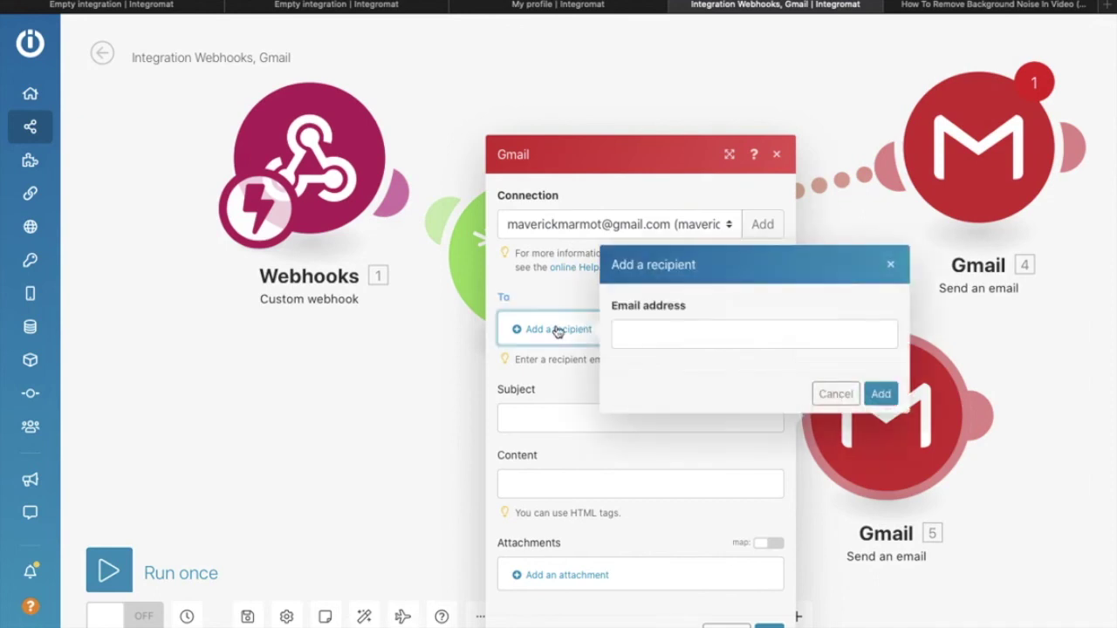
pyautogui.click(640, 337)
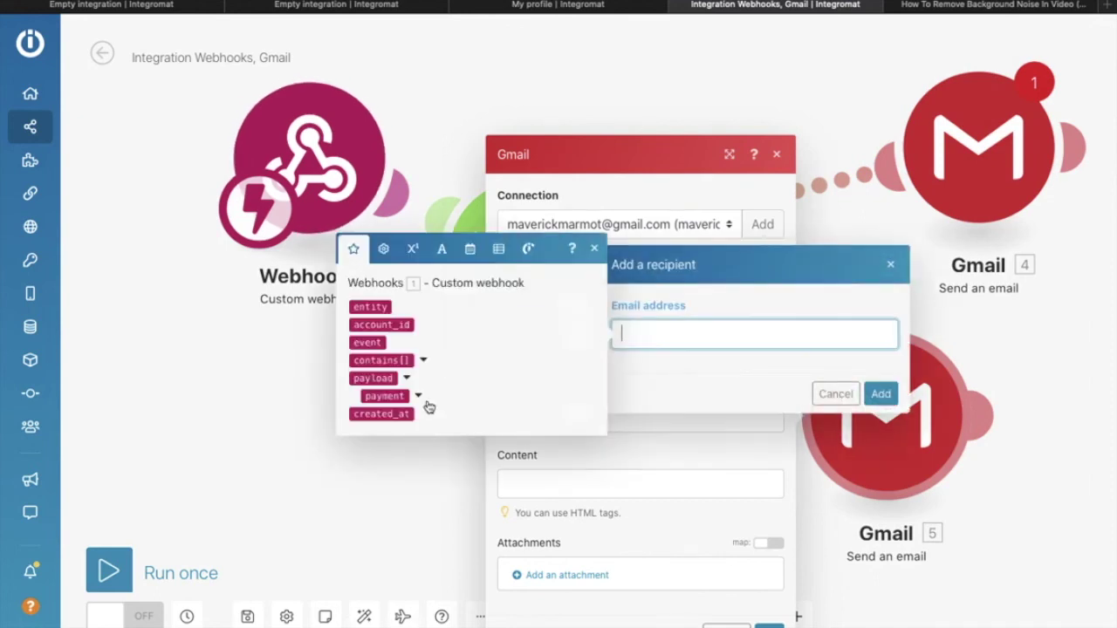
pyautogui.click(891, 265)
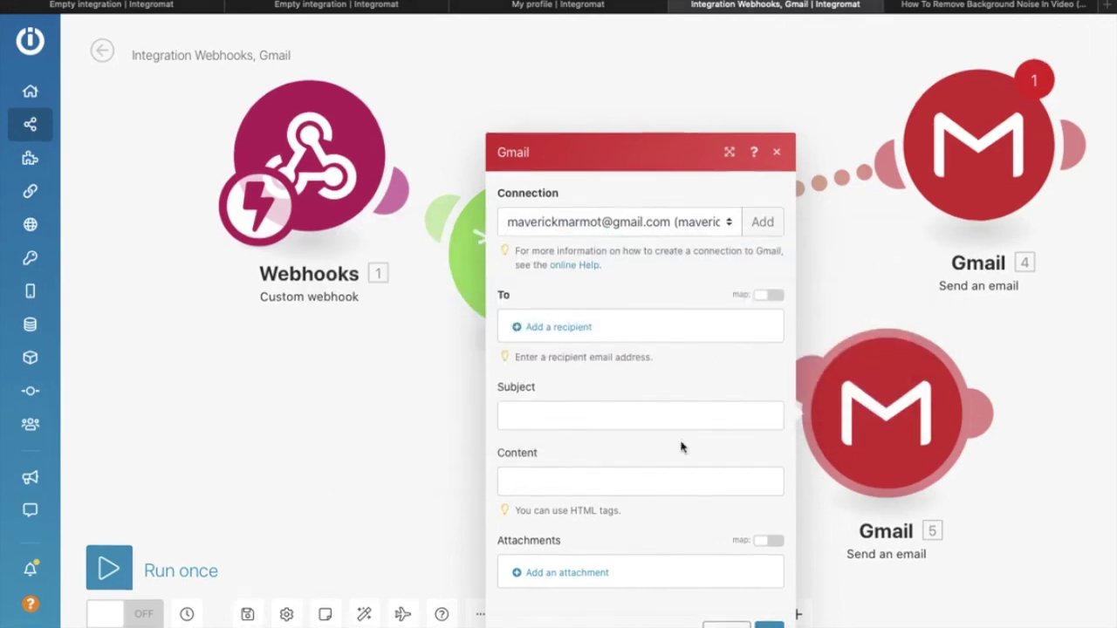
pyautogui.click(840, 600)
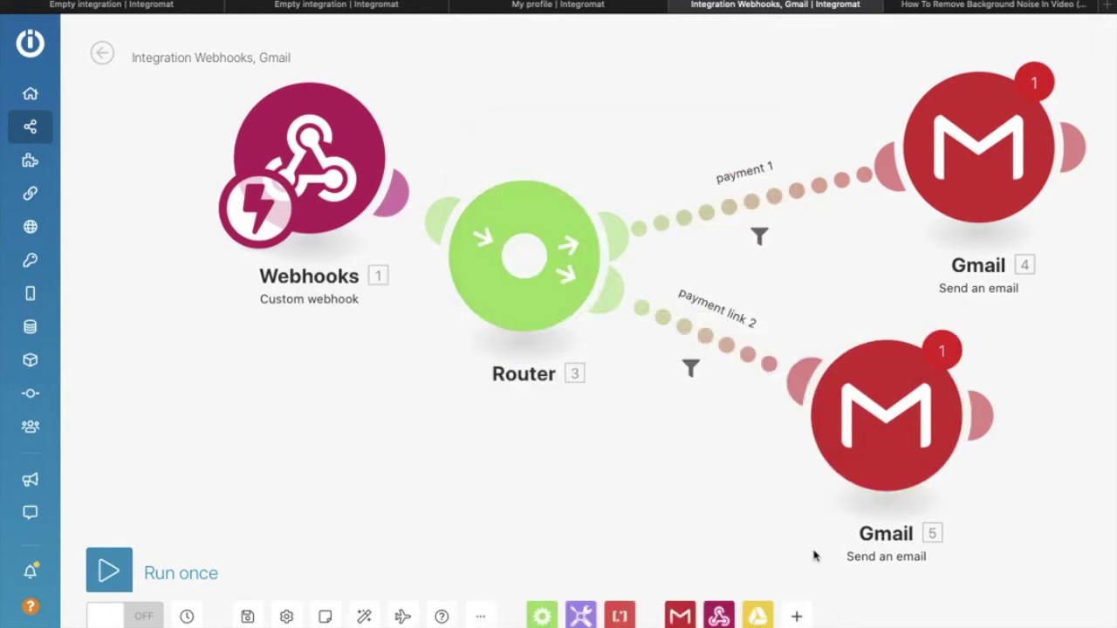
# Pull Webhooks, the Router, Gmail 5 and Gmail 4 closer together on the canvas.
pyautogui.moveTo(346, 155); pyautogui.dragTo(258, 249)
pyautogui.moveTo(523, 209); pyautogui.dragTo(432, 124)
pyautogui.moveTo(851, 388); pyautogui.dragTo(768, 248)
pyautogui.moveTo(972, 127); pyautogui.dragTo(1003, 96)
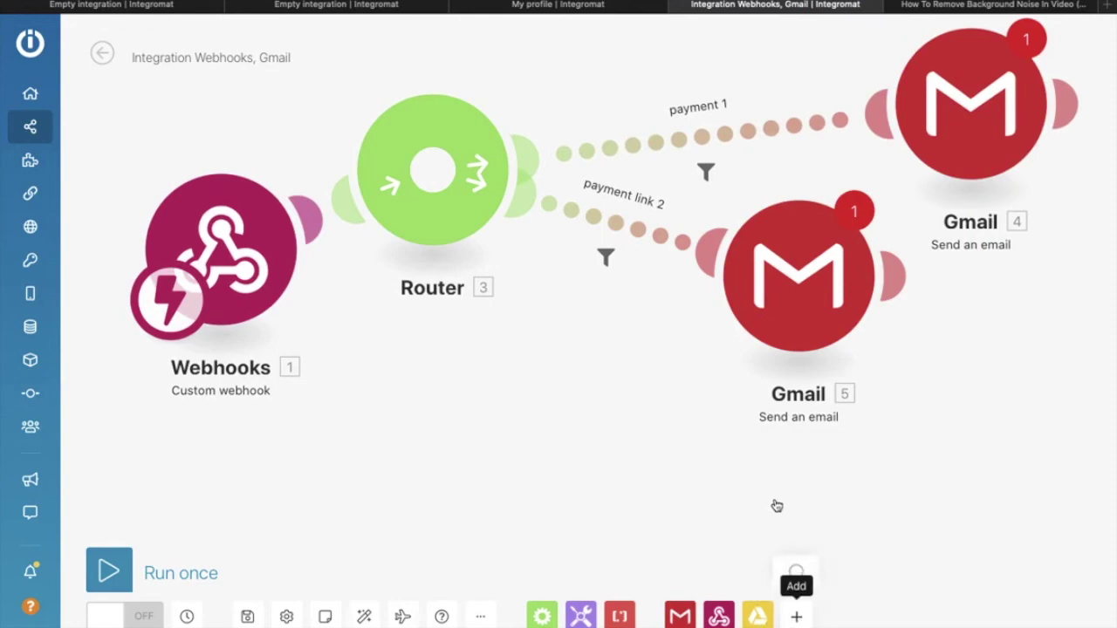
# Scroll through the + app list and close it without adding a module.
pyautogui.scroll(-20, 844, 418)
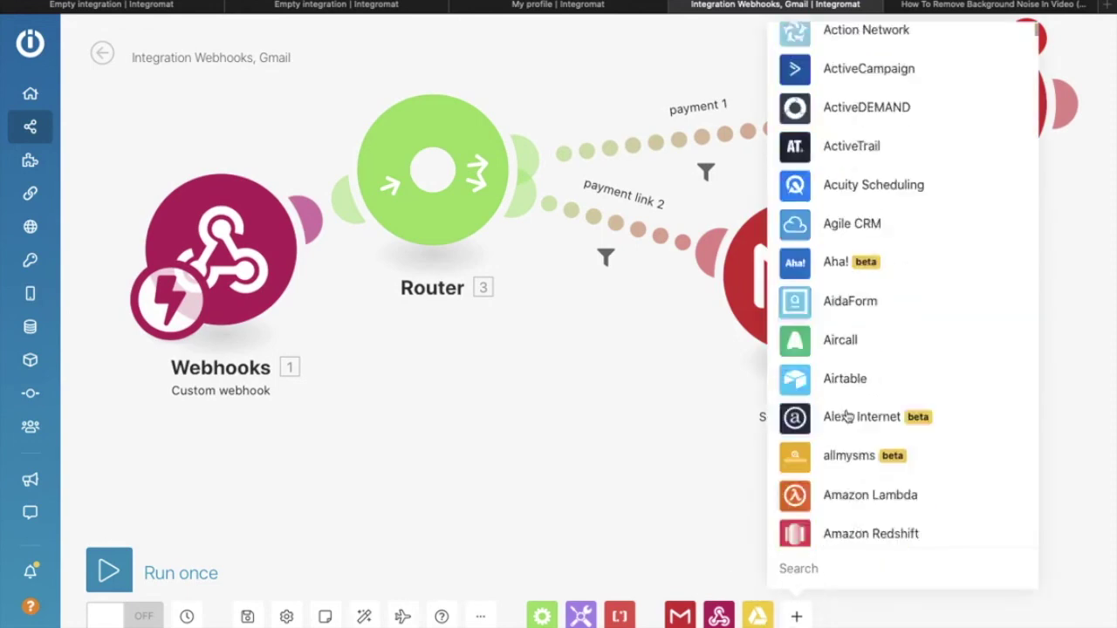
pyautogui.scroll(-20, 847, 417)
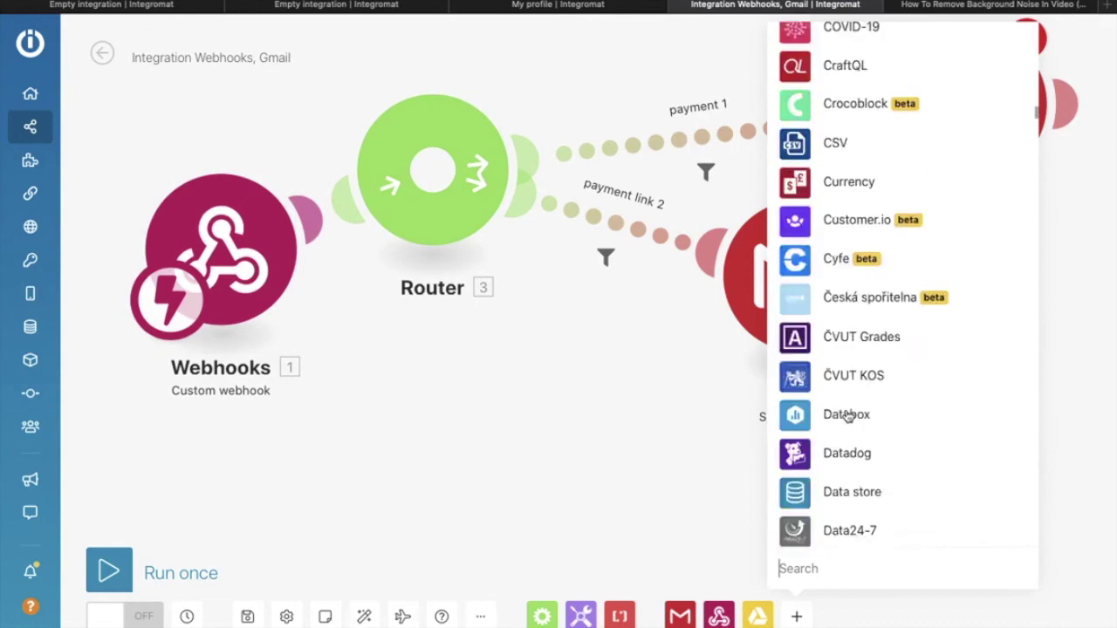
pyautogui.scroll(-10, 848, 417)
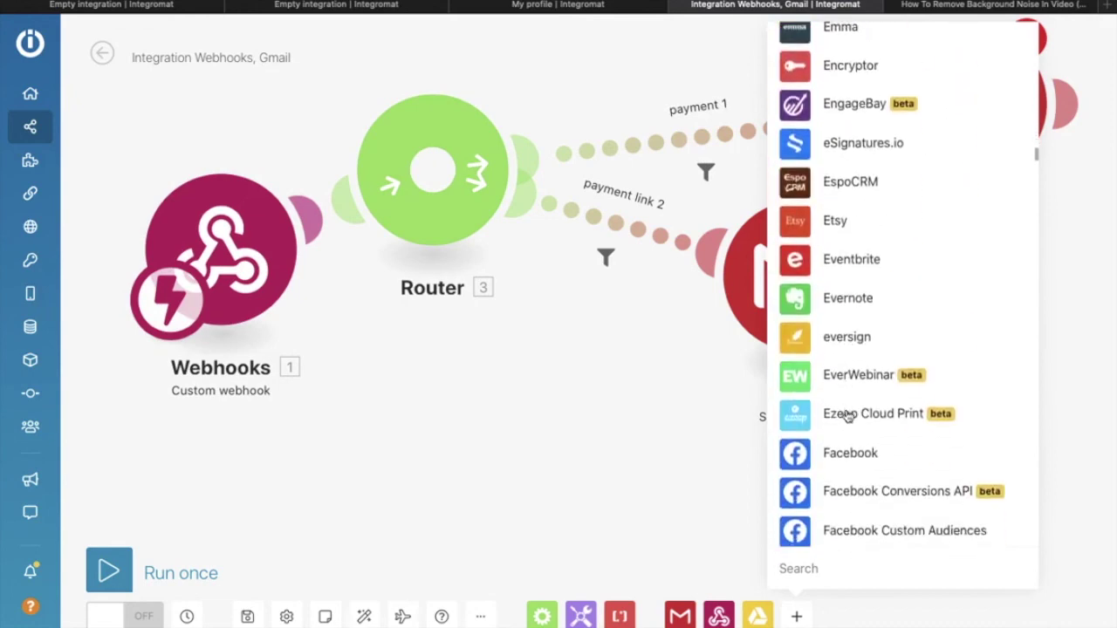
pyautogui.scroll(-15, 847, 417)
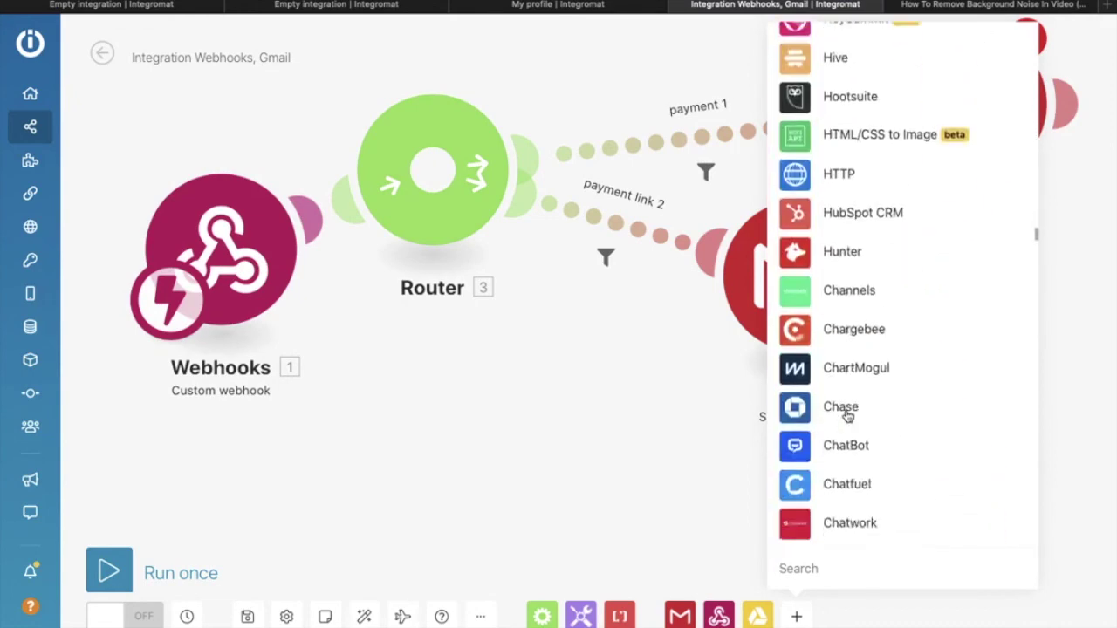
pyautogui.scroll(-15, 847, 417)
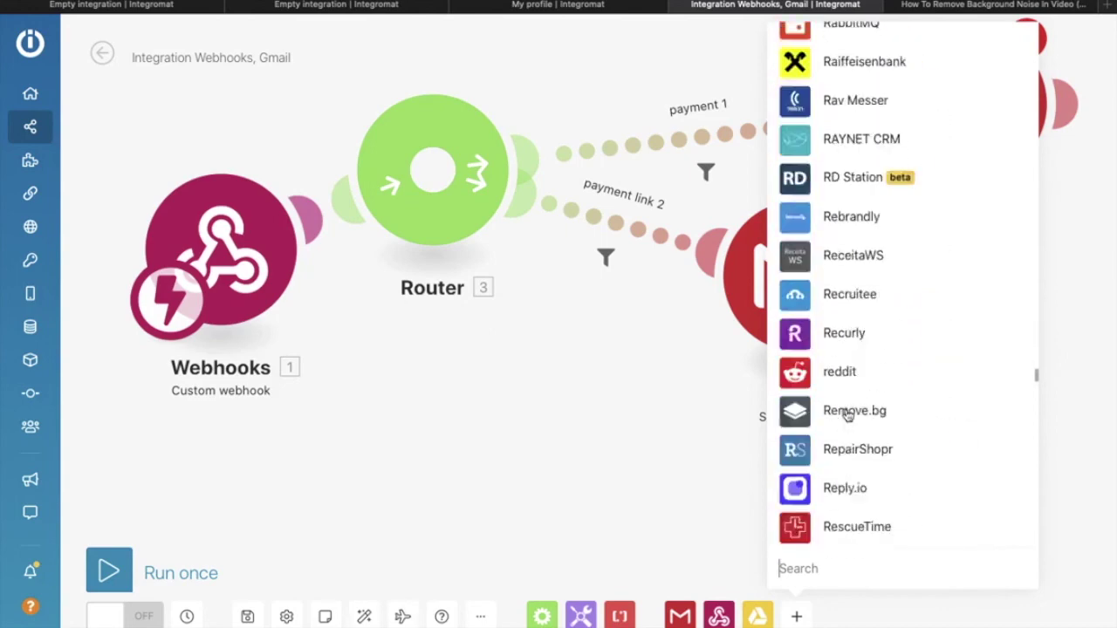
pyautogui.scroll(-10, 847, 417)
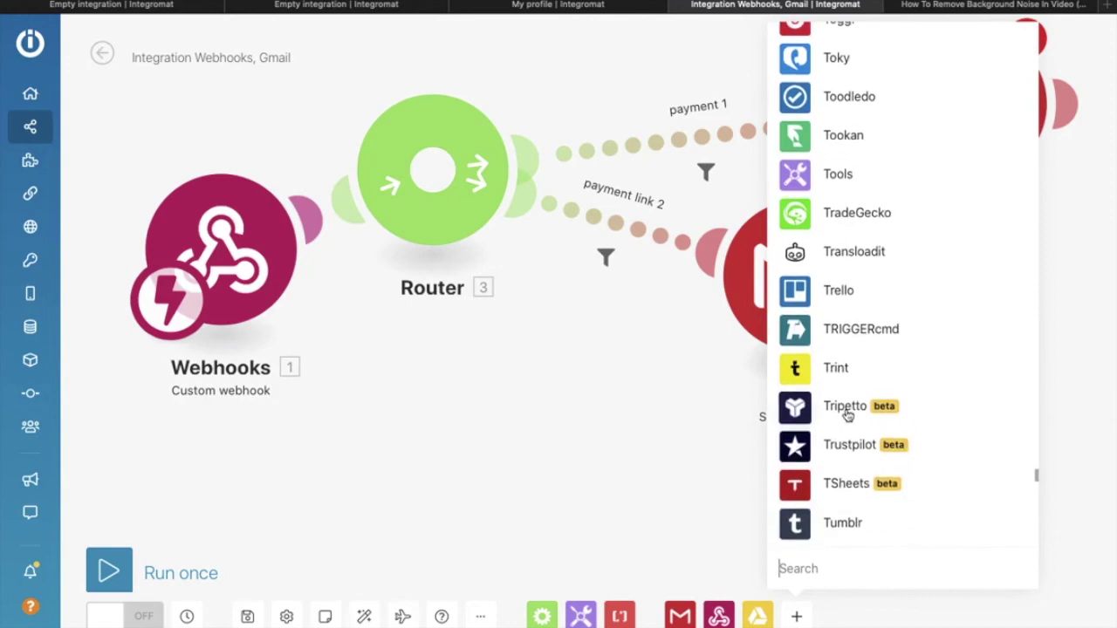
pyautogui.scroll(-10, 848, 417)
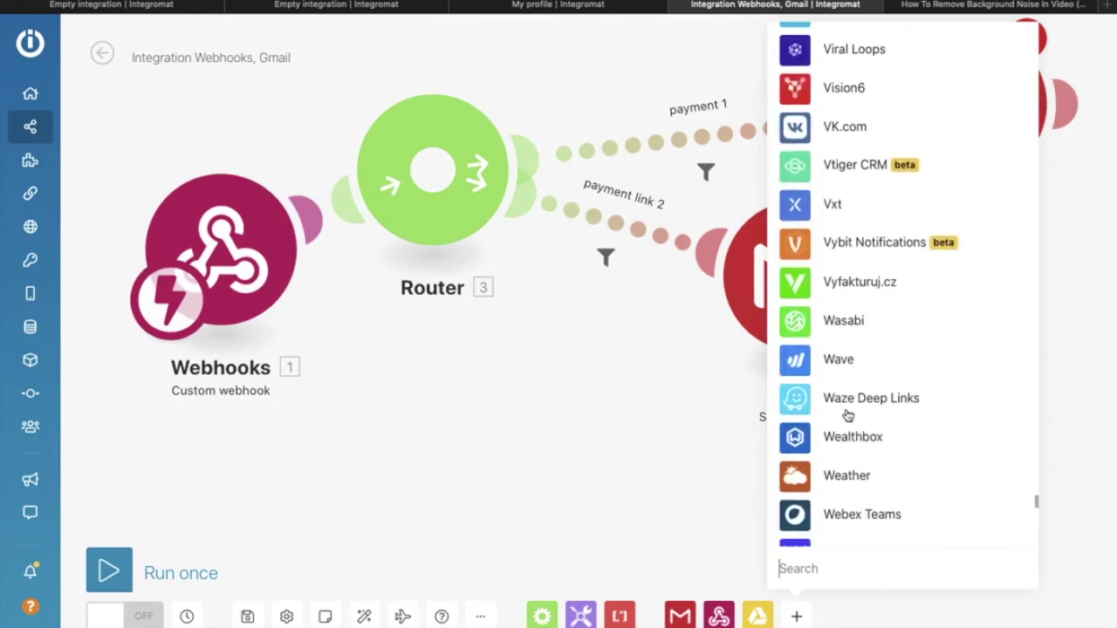
pyautogui.scroll(-15, 830, 424)
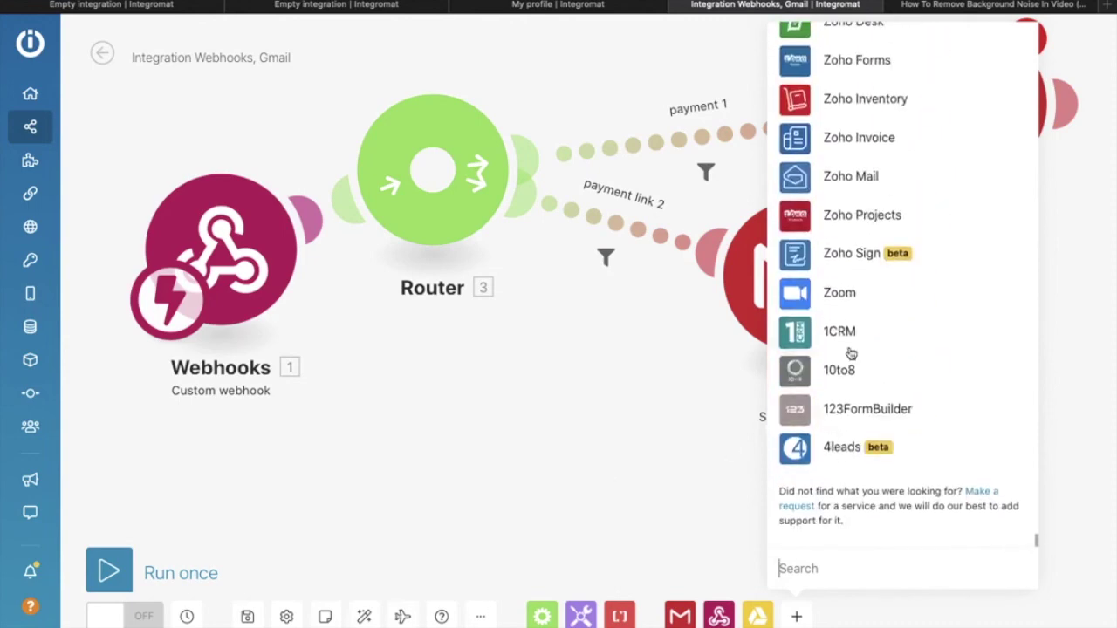
pyautogui.scroll(20, 816, 331)
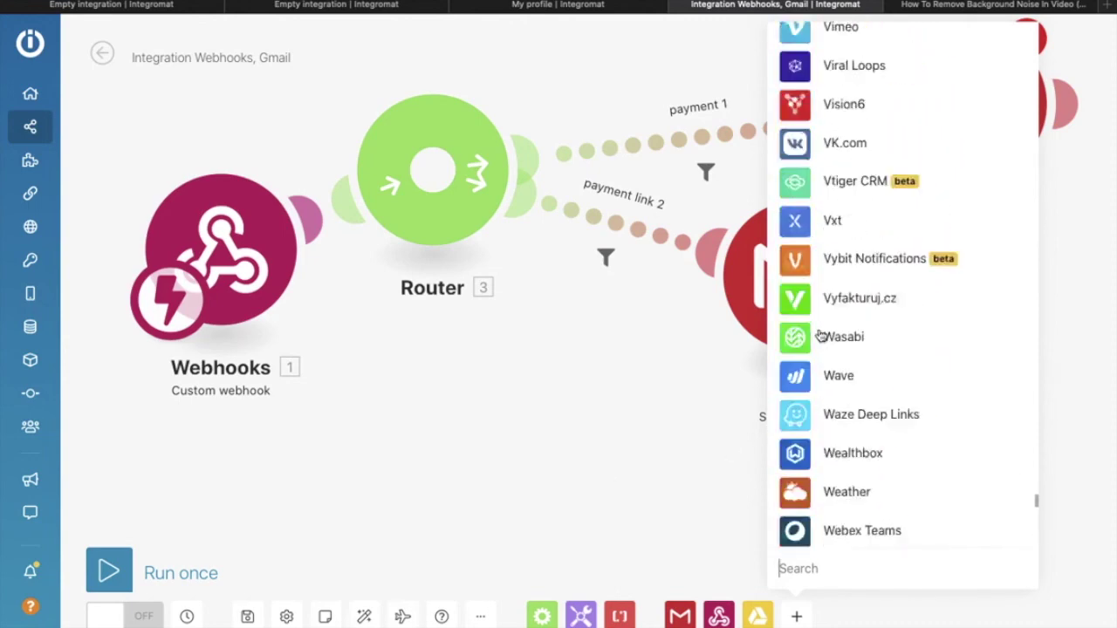
pyautogui.click(434, 365)
# Line the Router up level with Webhooks, shift Gmail 5 down-right and pull Gmail 4 closer.
pyautogui.moveTo(412, 133); pyautogui.dragTo(489, 313)
pyautogui.moveTo(260, 209)
pyautogui.mouseDown()
pyautogui.moveTo(297, 153)
pyautogui.moveTo(426, 164)
pyautogui.moveTo(434, 128)
pyautogui.moveTo(357, 153)
pyautogui.moveTo(281, 228)
pyautogui.moveTo(267, 206)
pyautogui.mouseUp()
pyautogui.moveTo(818, 262); pyautogui.dragTo(909, 365)
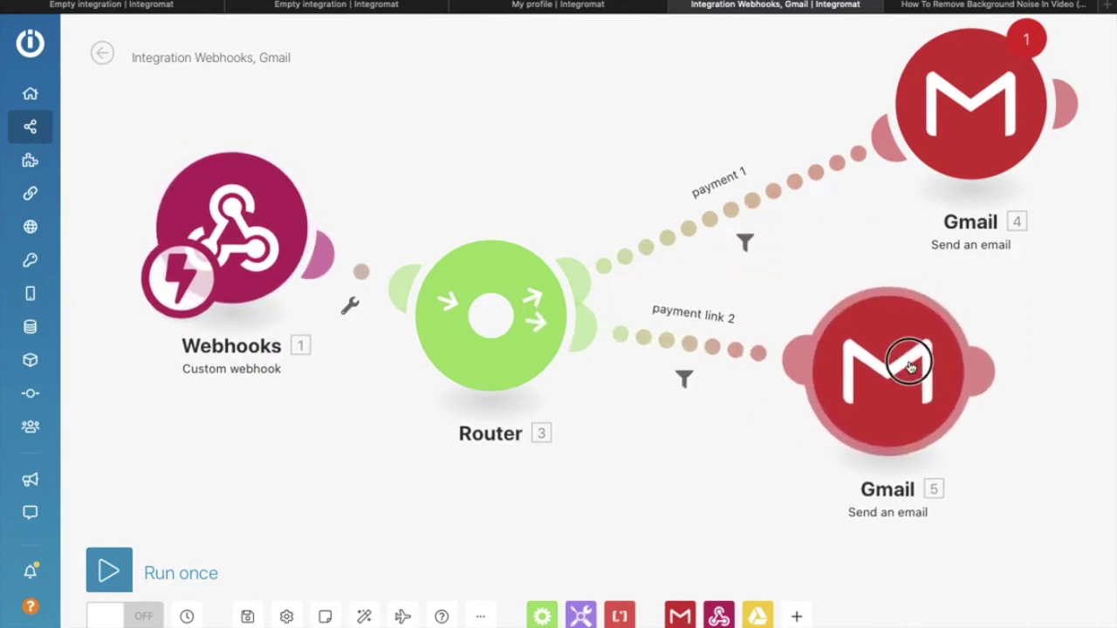
pyautogui.moveTo(493, 262); pyautogui.dragTo(504, 162)
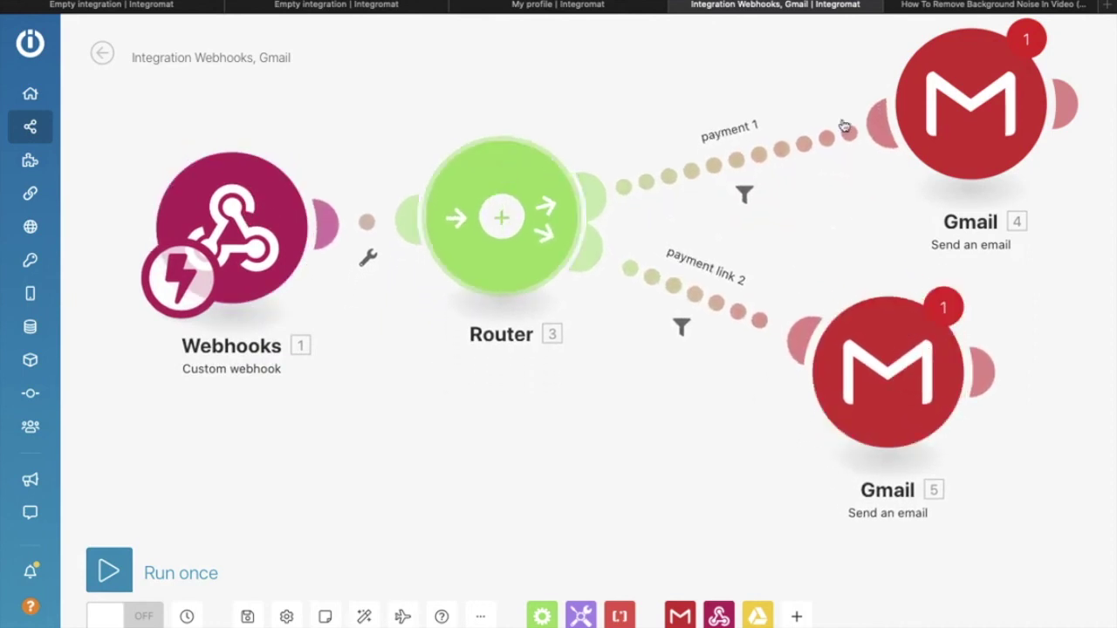
pyautogui.moveTo(973, 116); pyautogui.dragTo(859, 152)
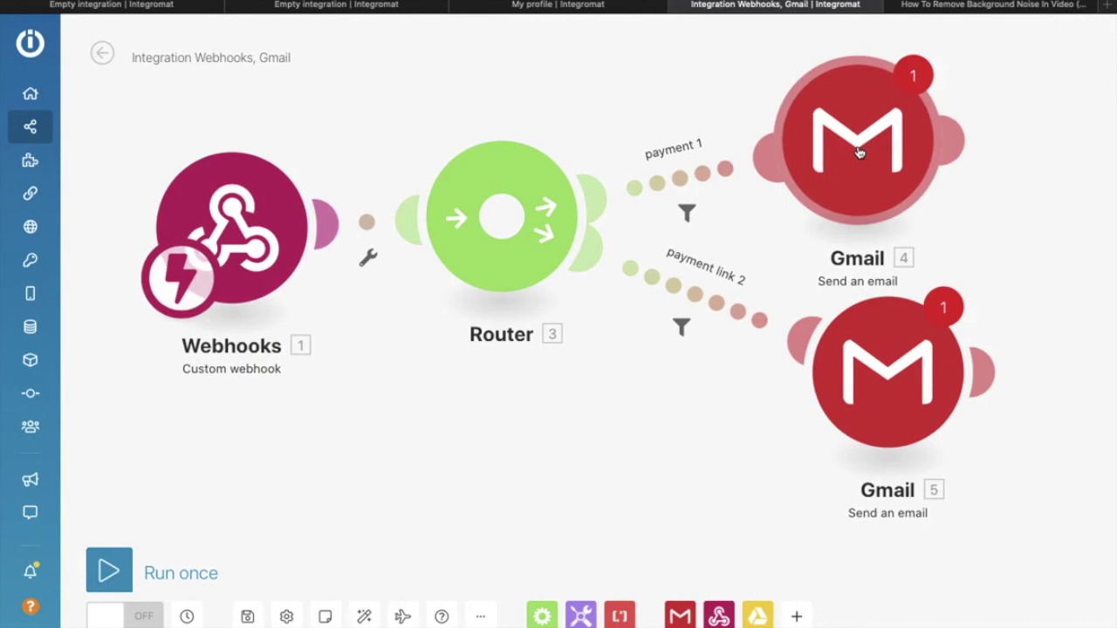